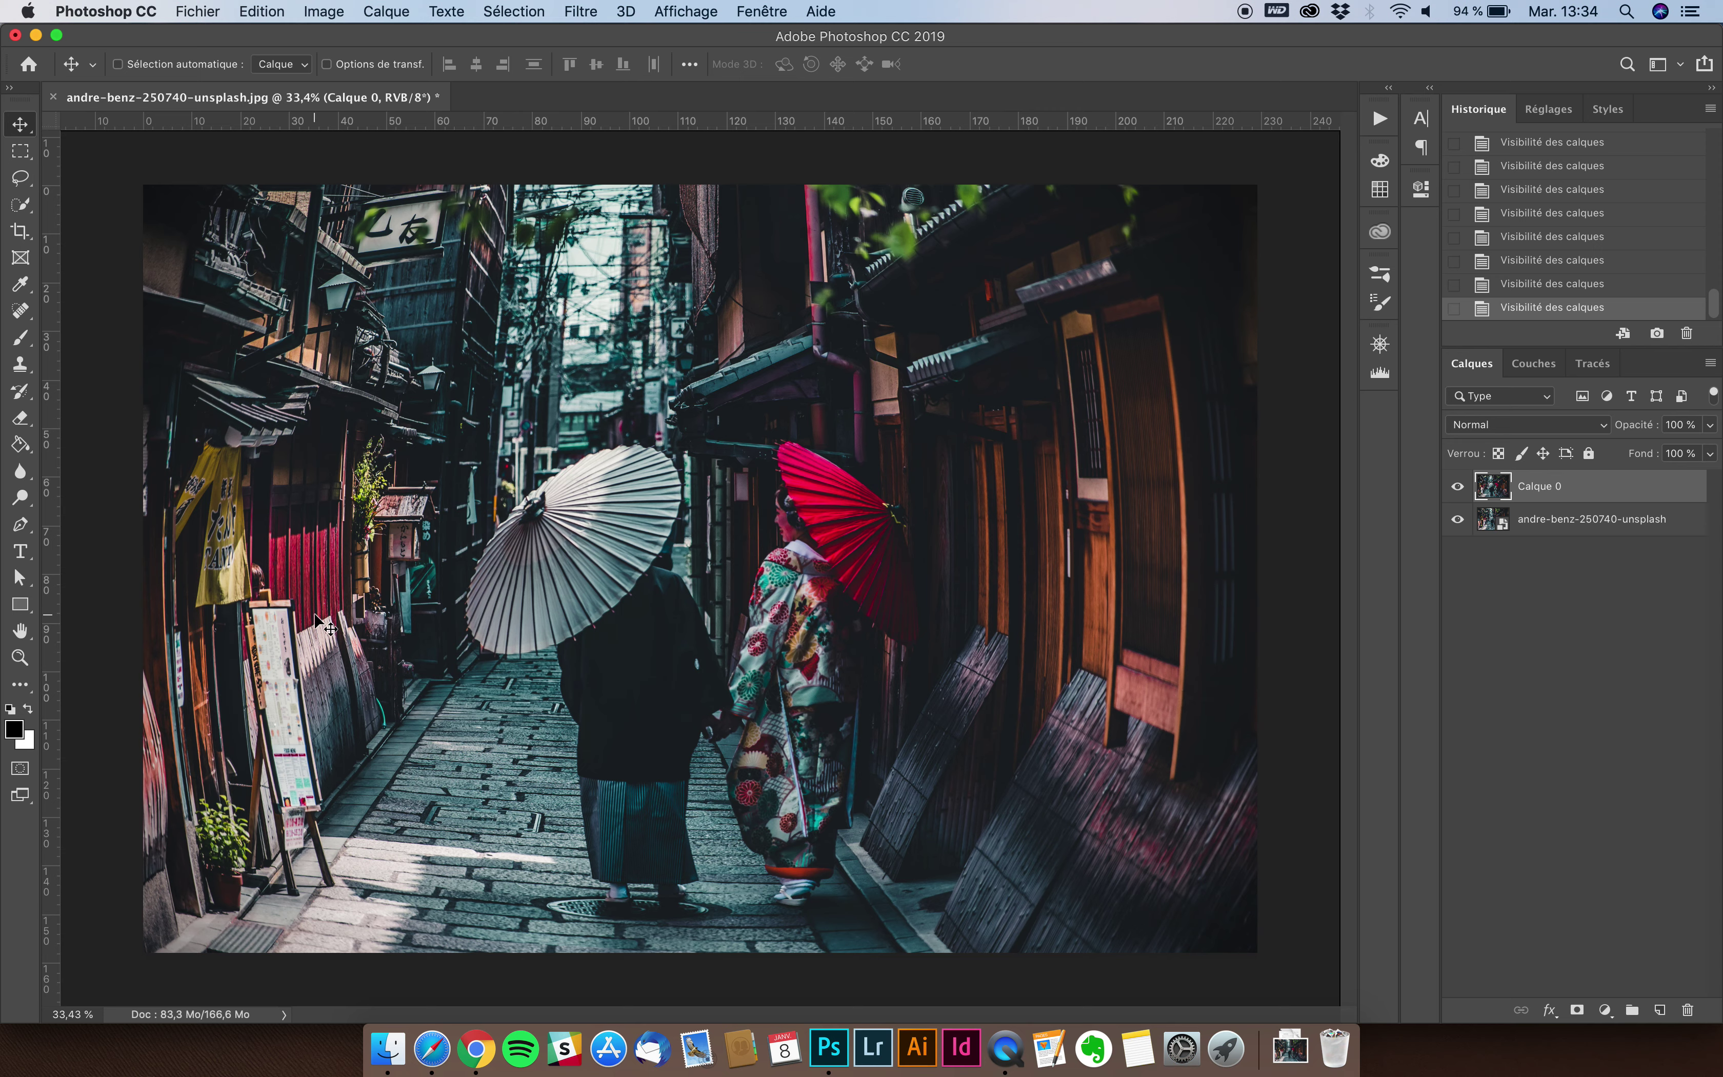
Compare with the original, then revert the document to its opening History snapshot
left_click(1458, 488)
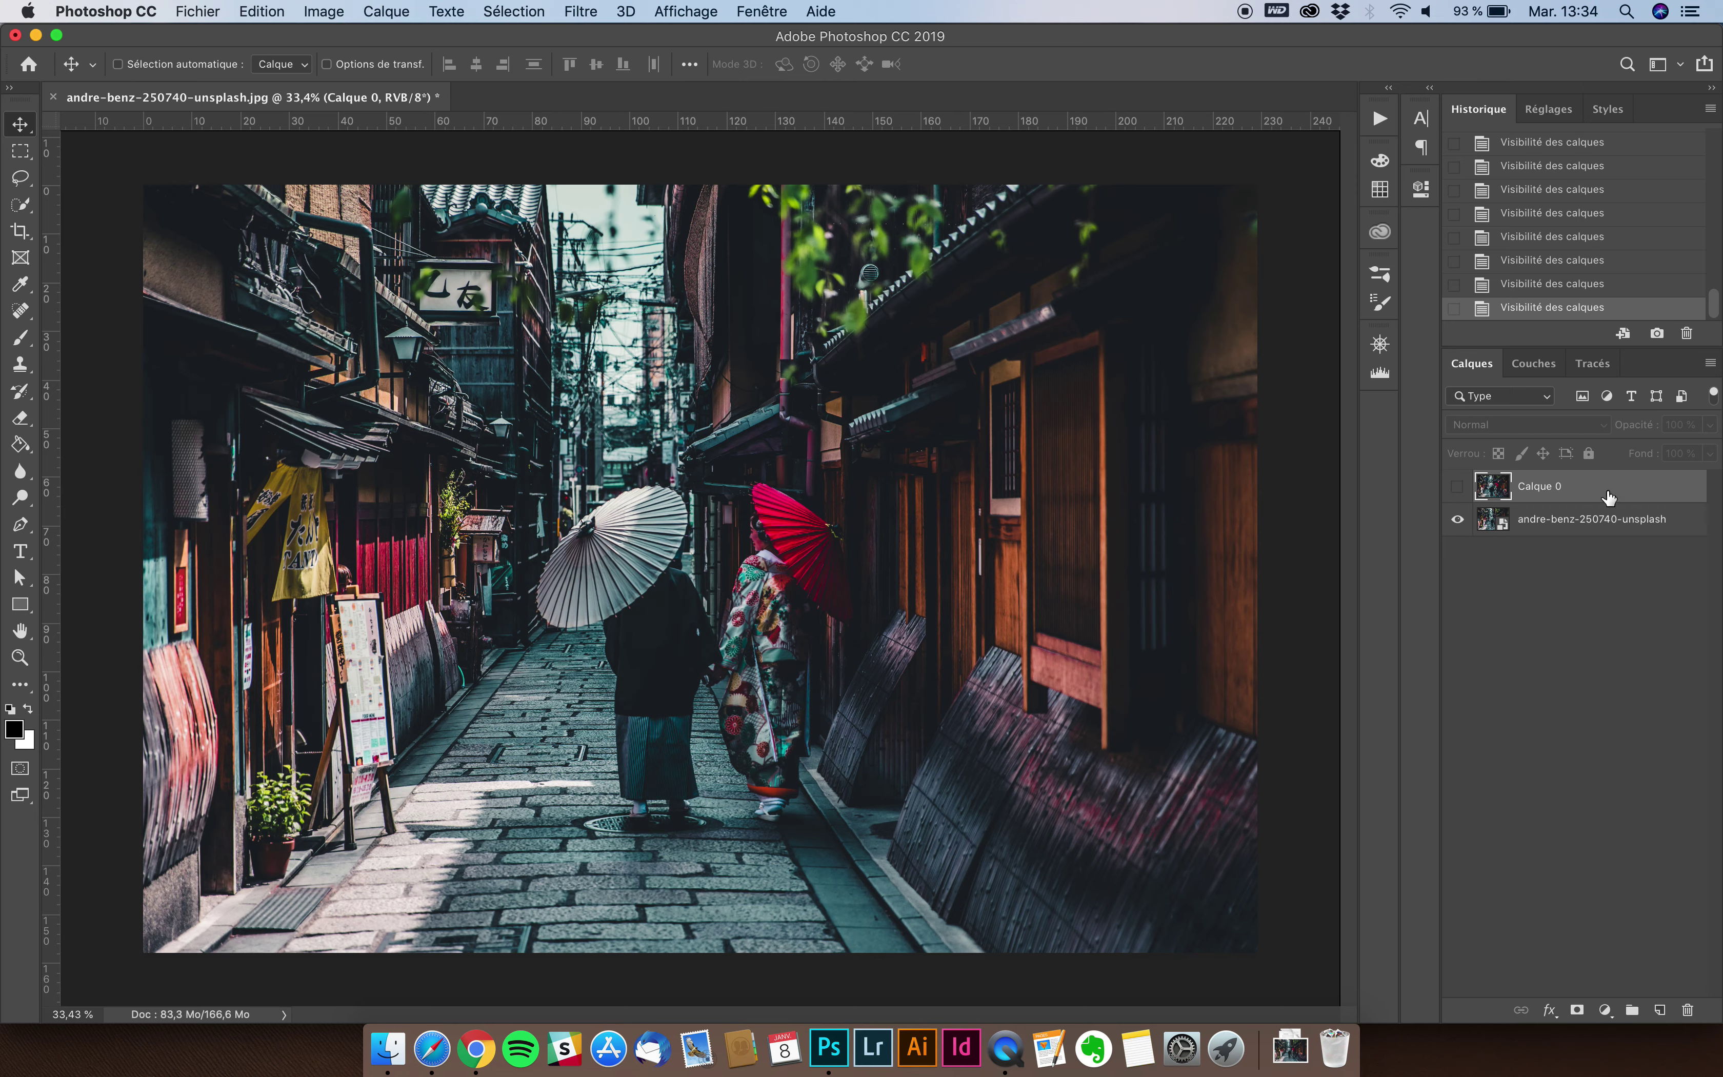
left_click(1457, 487)
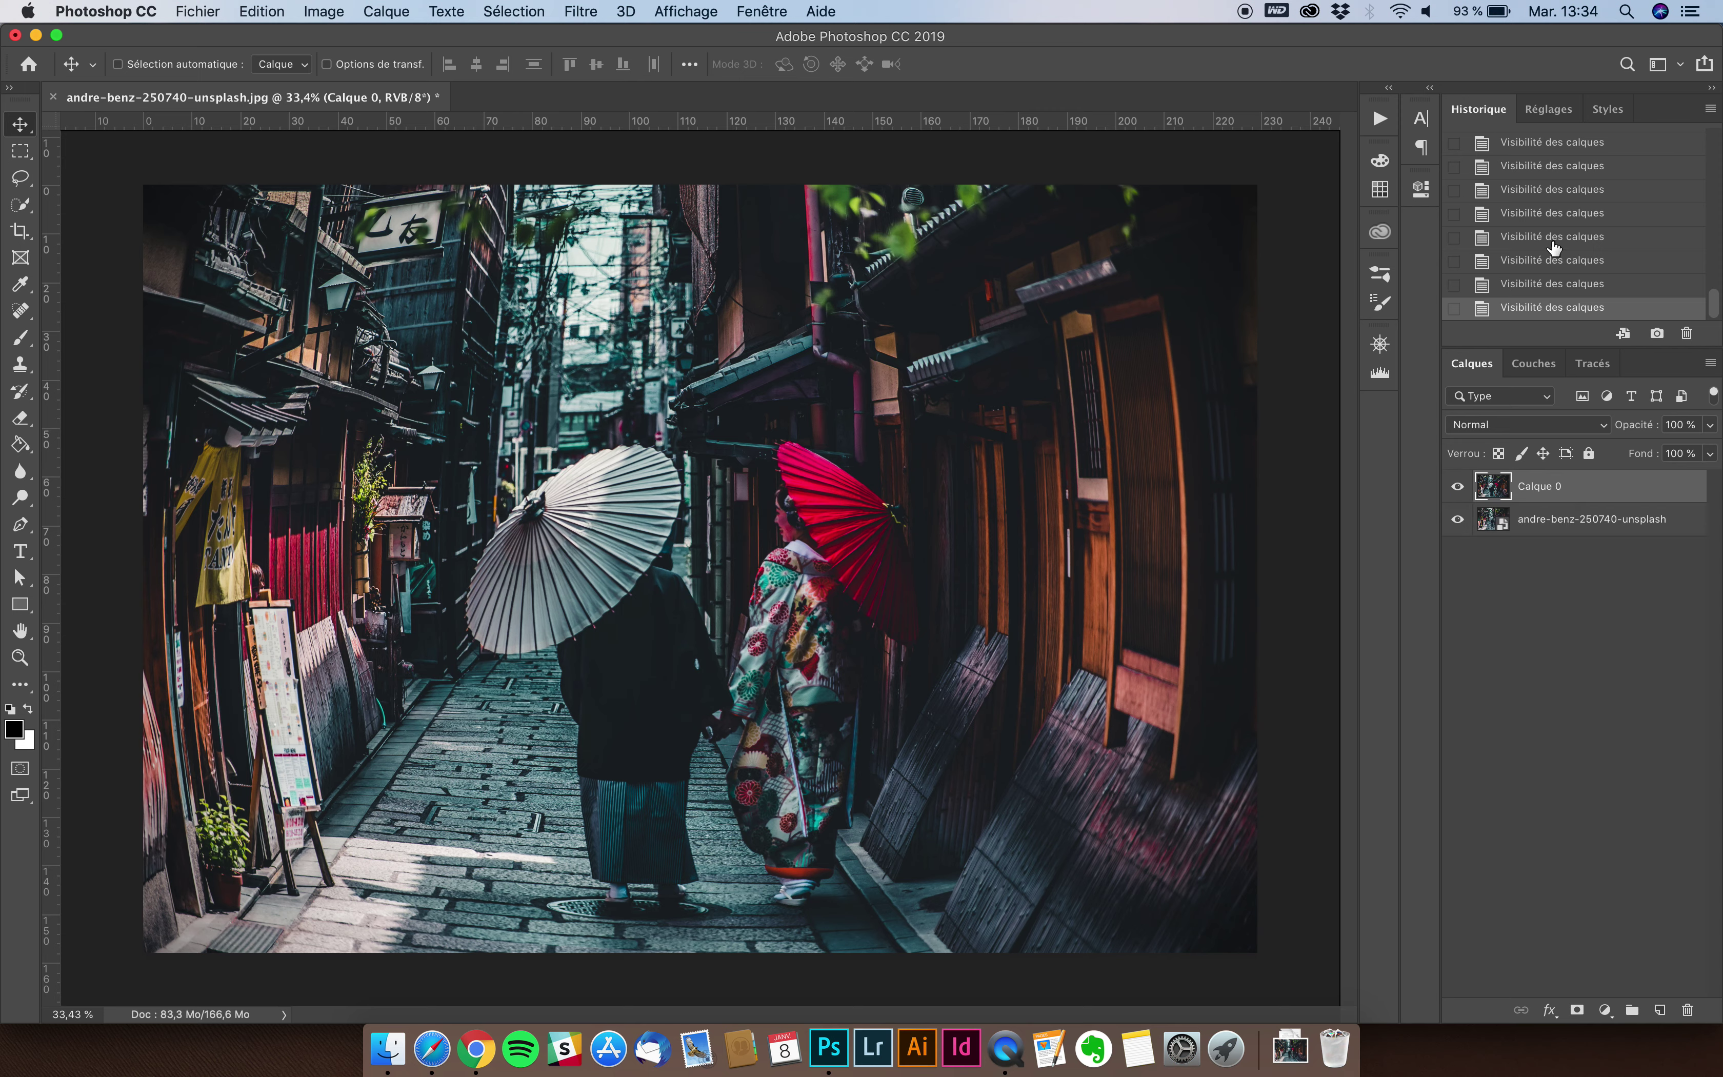
scroll(1555, 245, "up", 5)
scroll(1555, 246, "up", 3)
scroll(1555, 245, "up", 3)
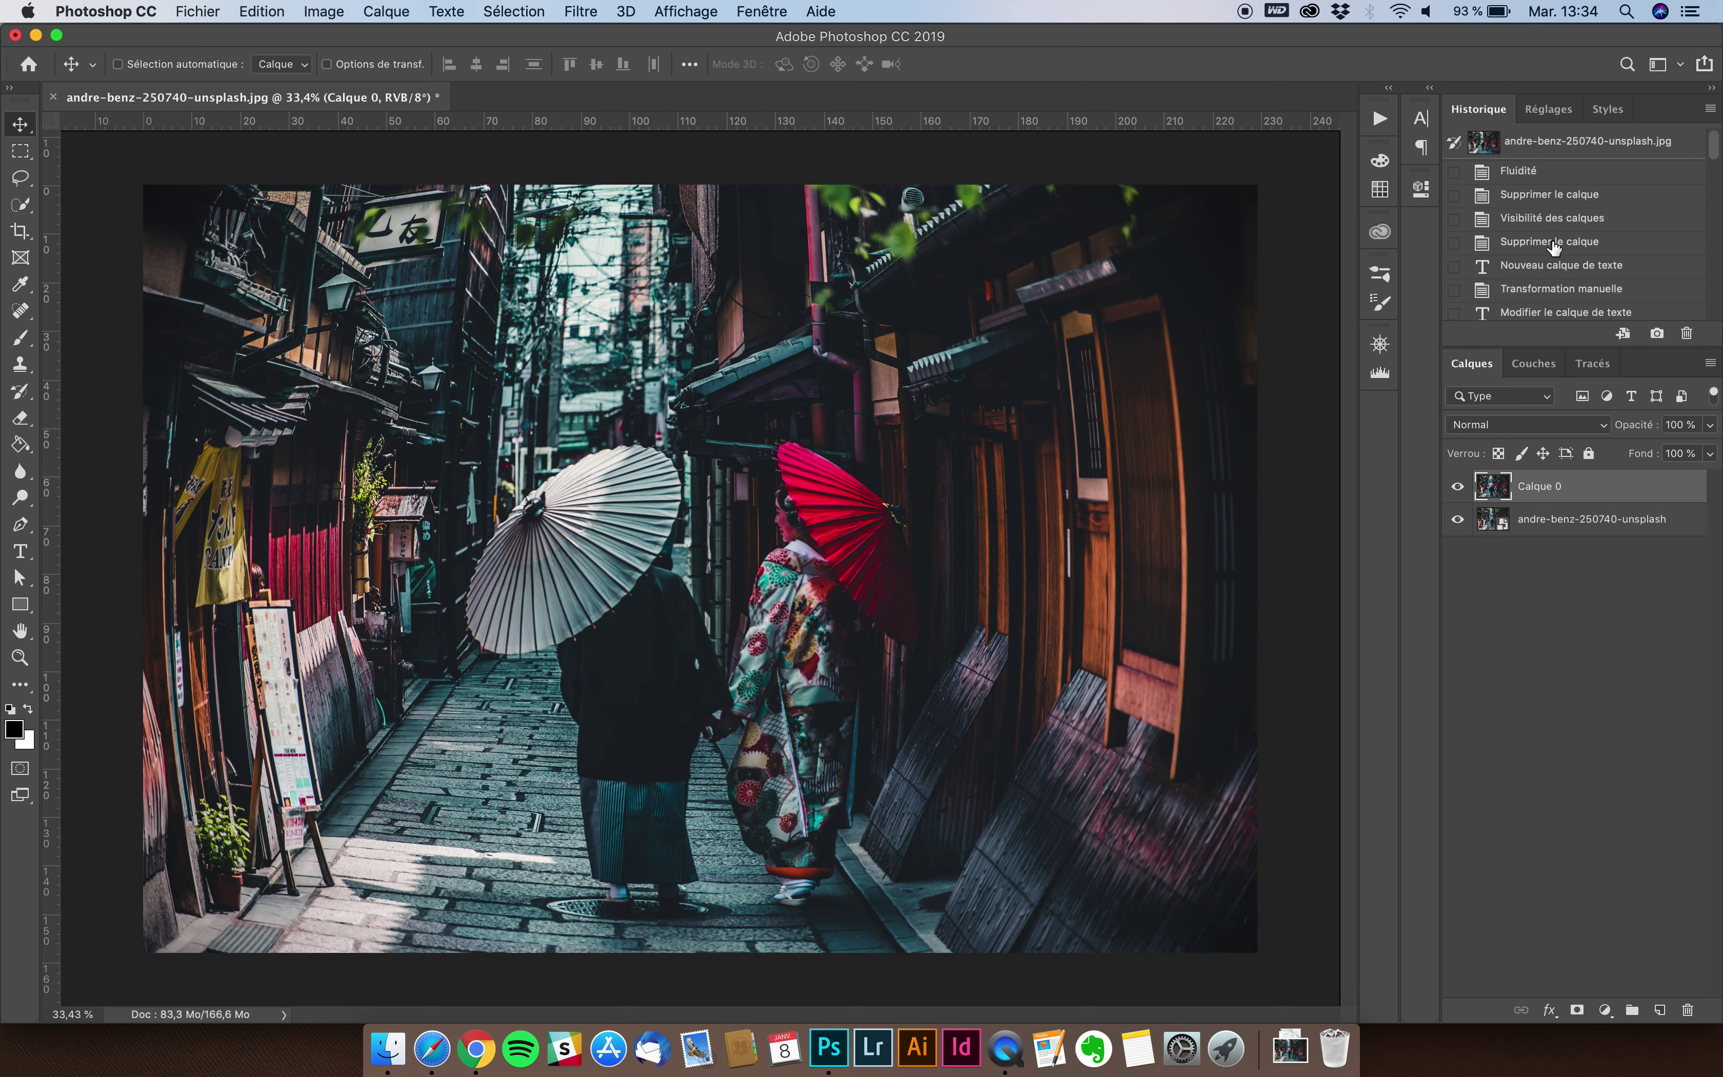
left_click(1547, 143)
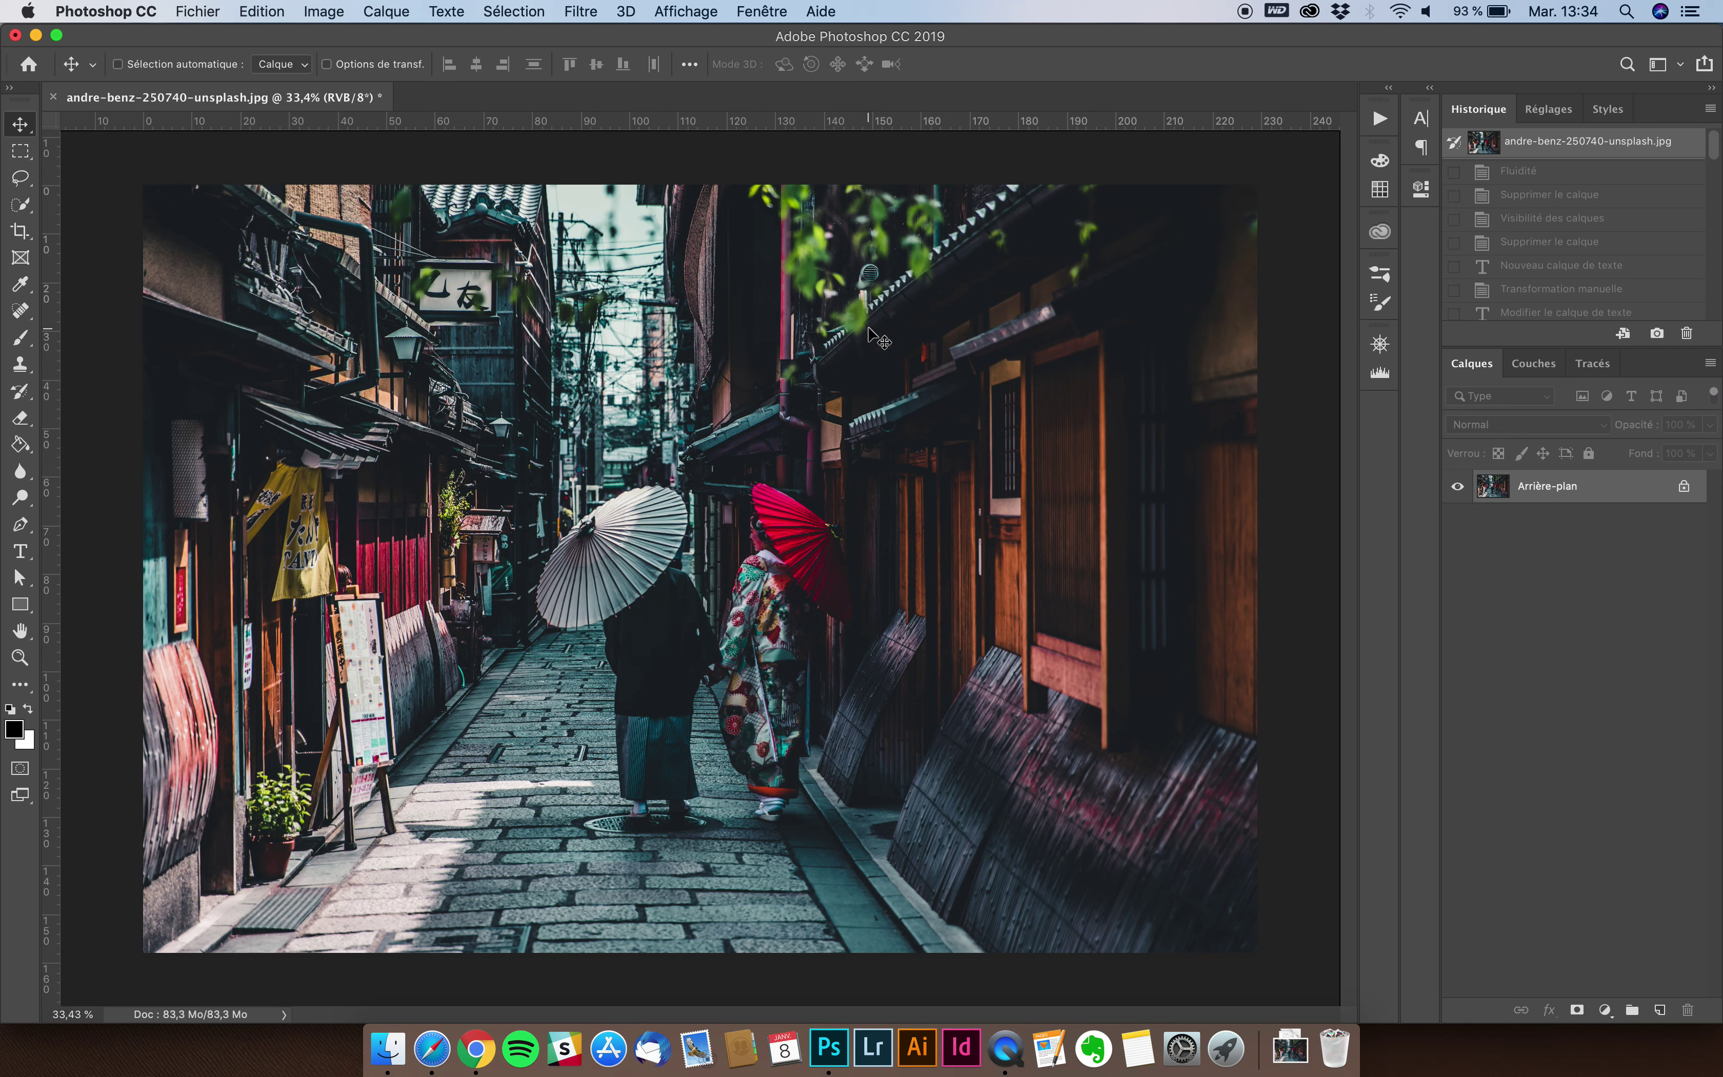
Unlock Arrière-plan into Calque 0 and duplicate it as Calque 0 copie
left_click(1683, 489)
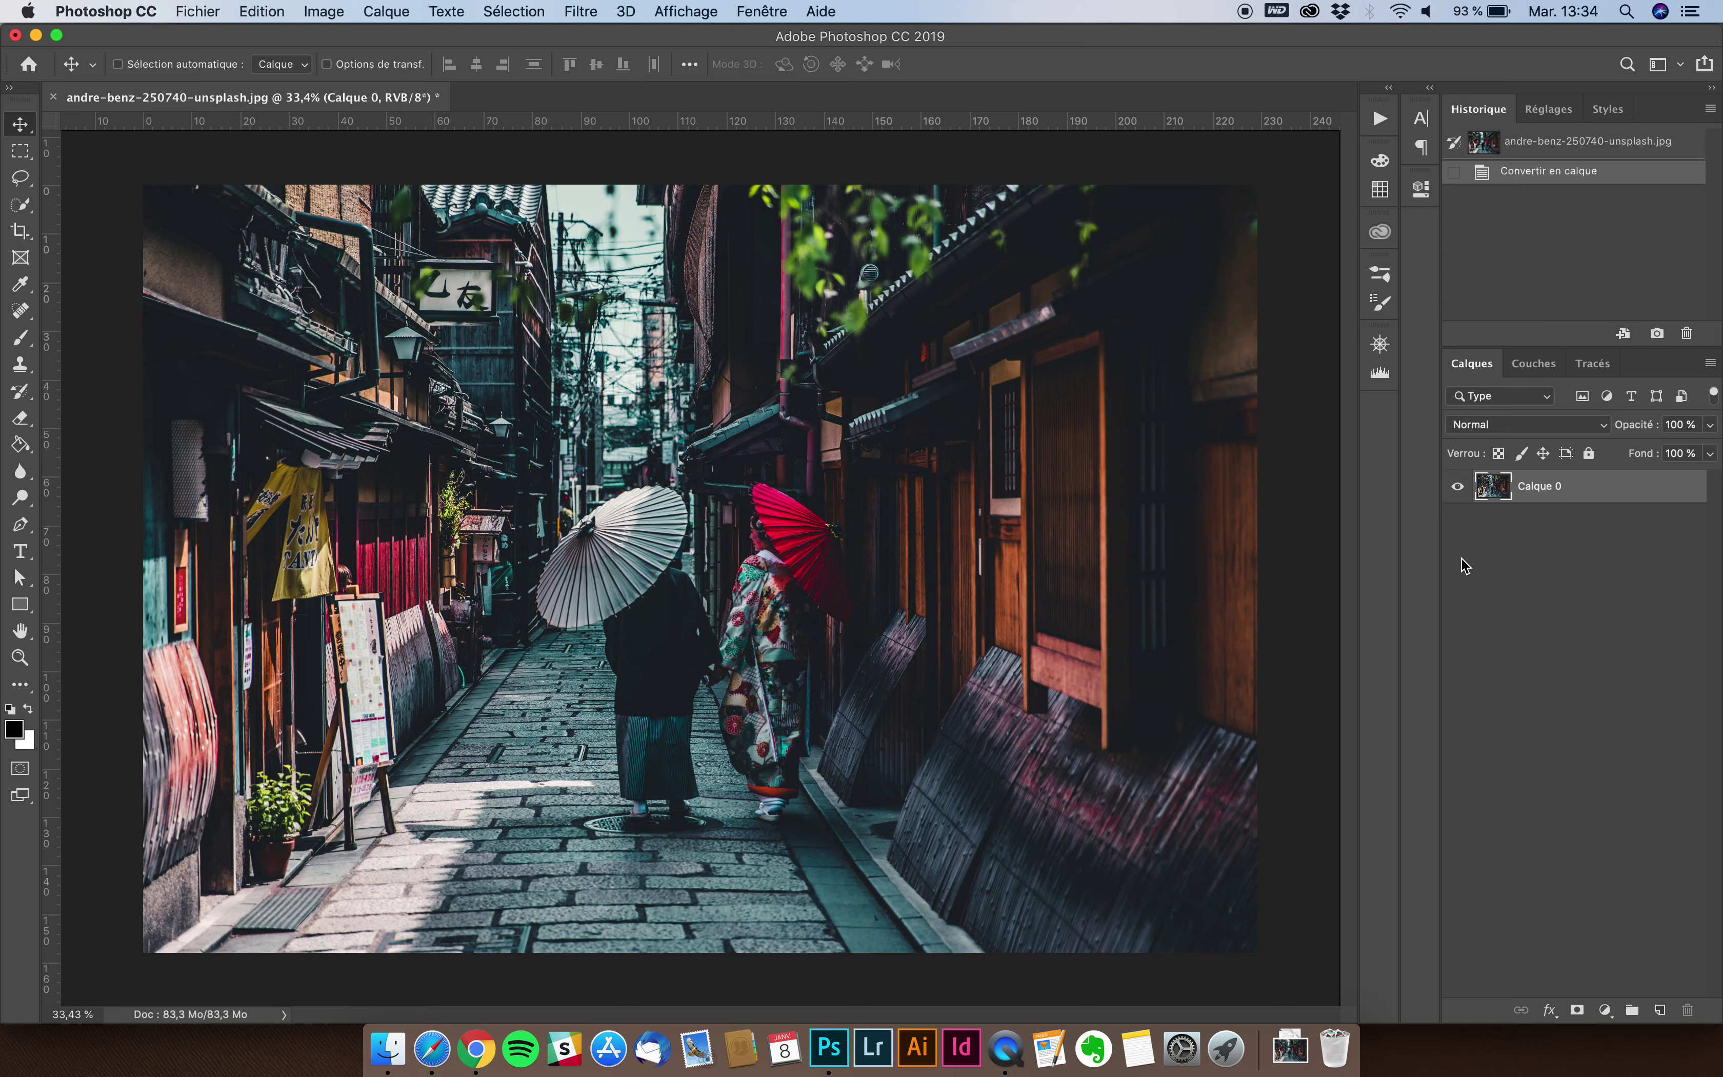
key("super")
key("super+j")
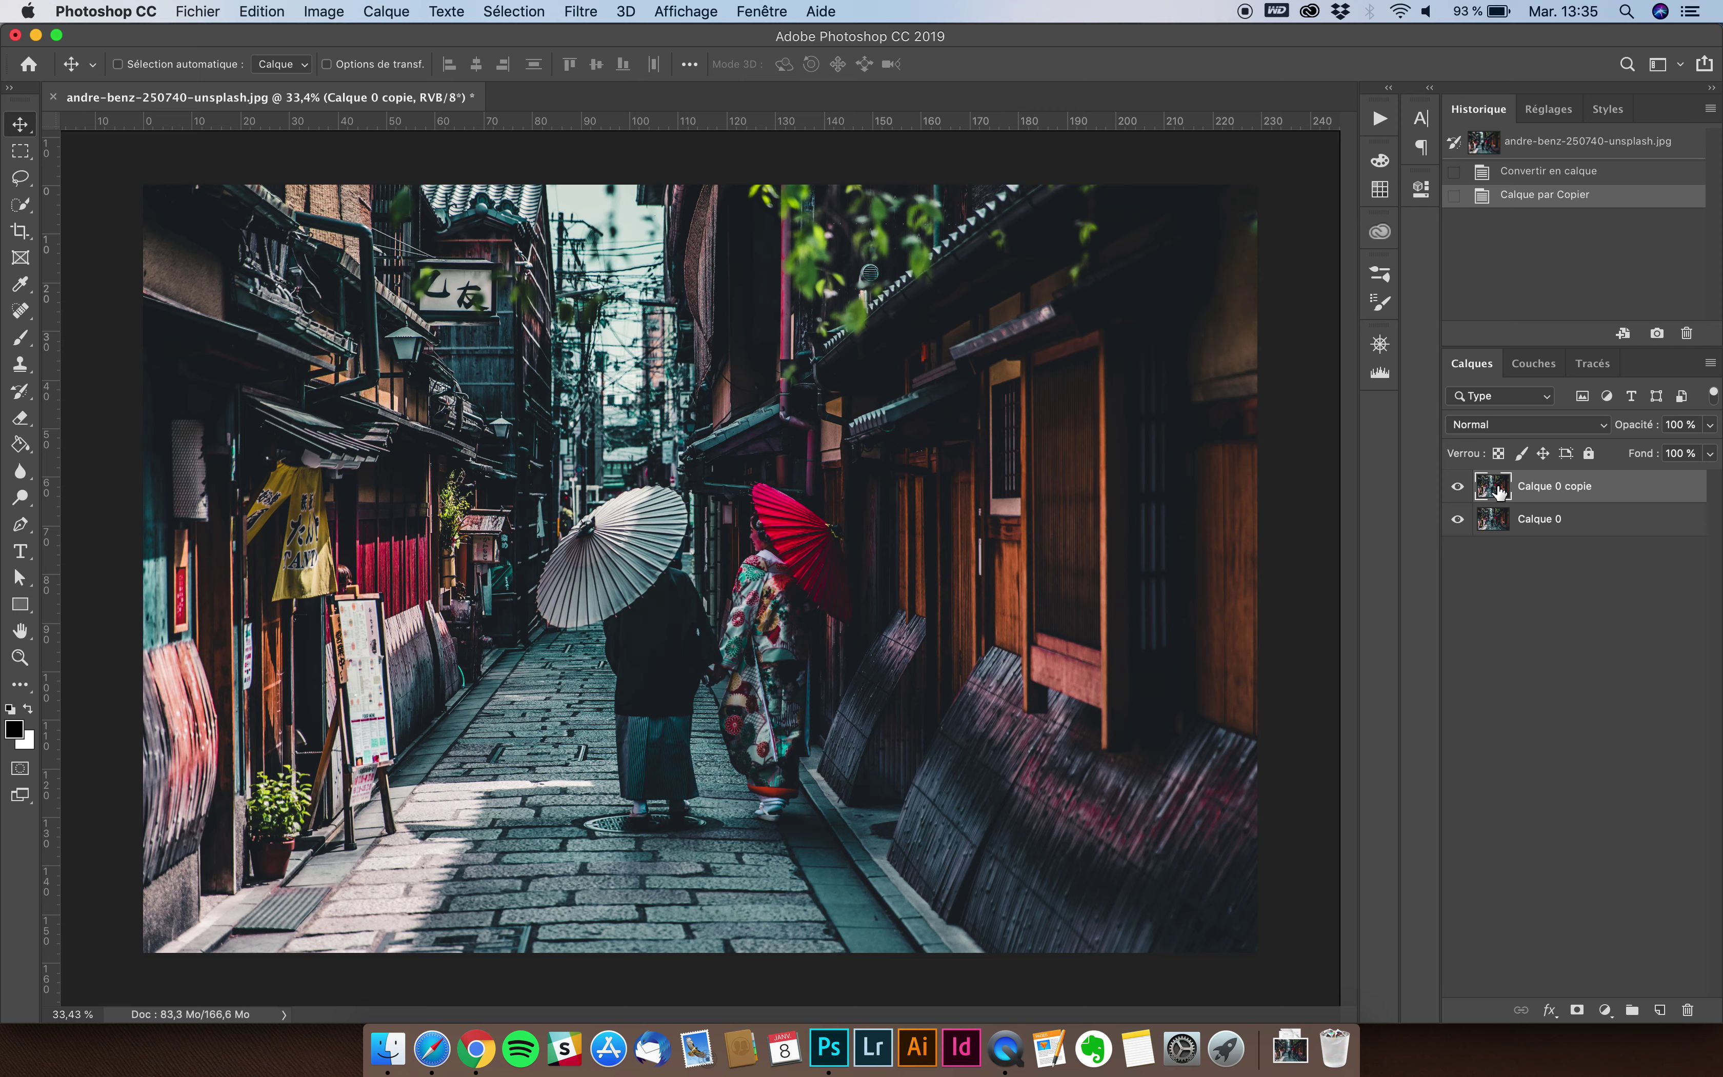
In Lens Correction's Personnalisé settings, set Corriger la déformation to -40 for a fisheye bulge
left_click(579, 10)
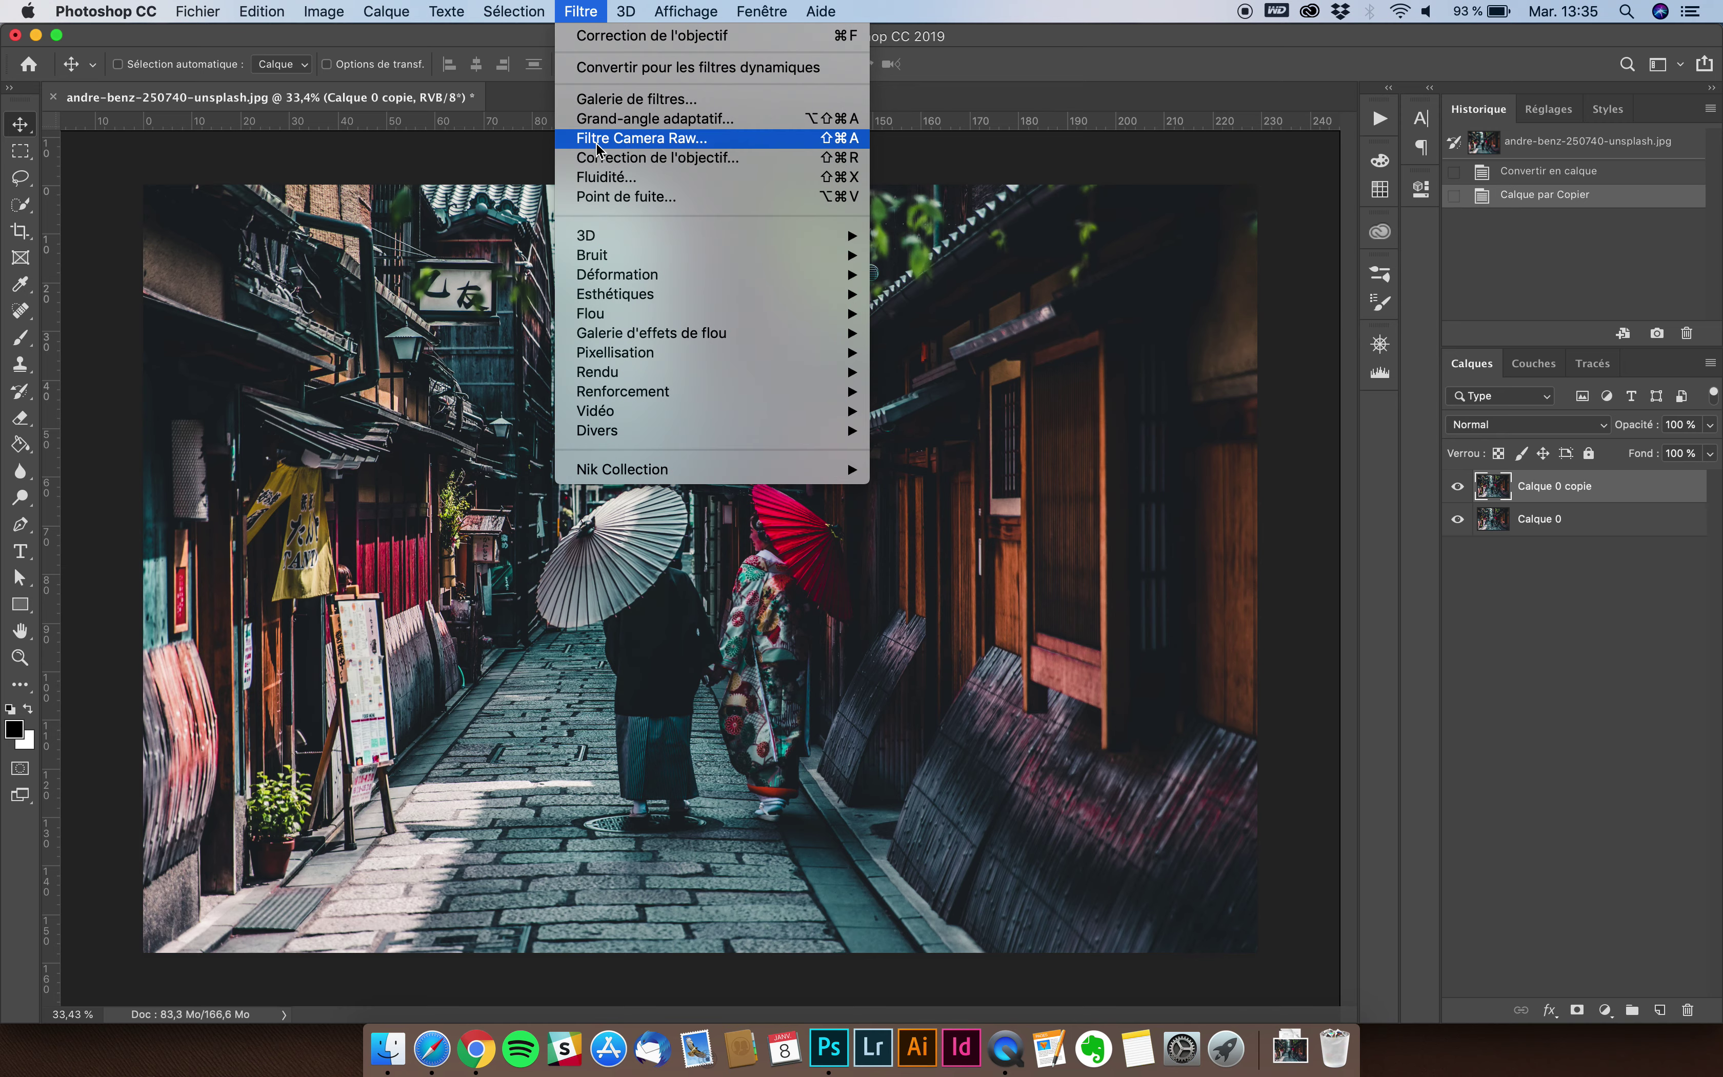
left_click(655, 158)
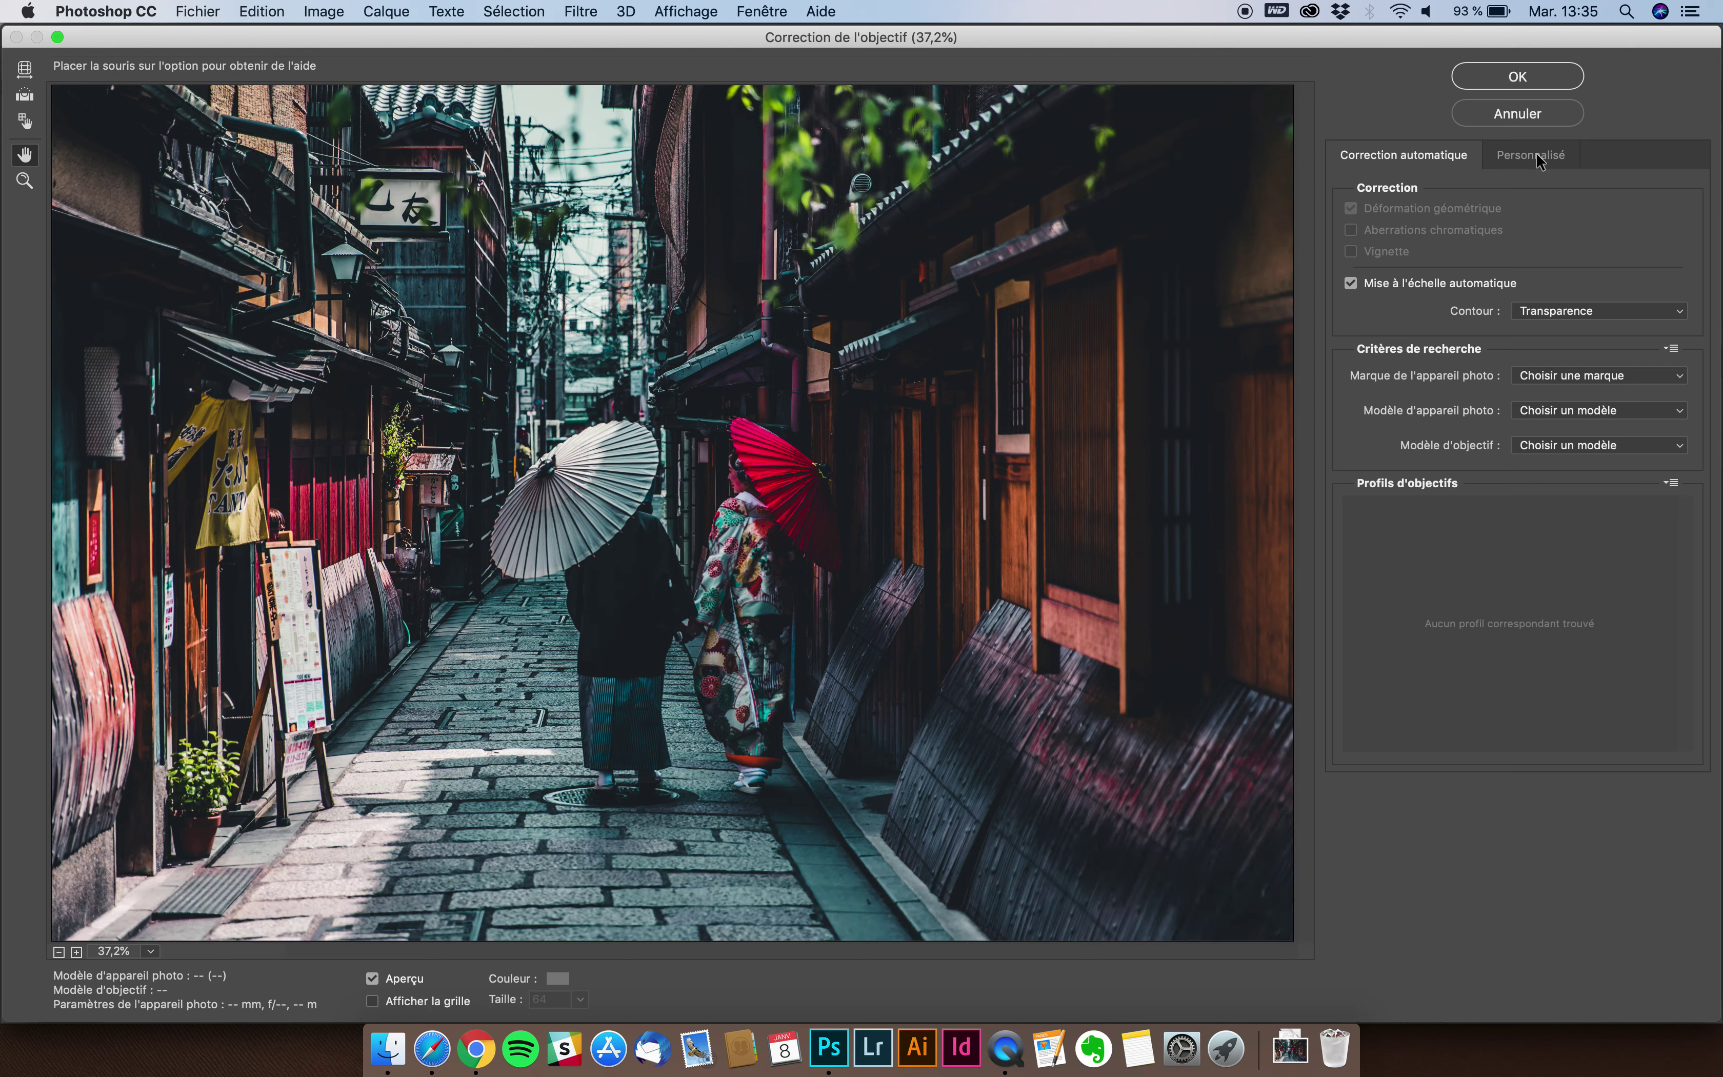
left_click(1536, 152)
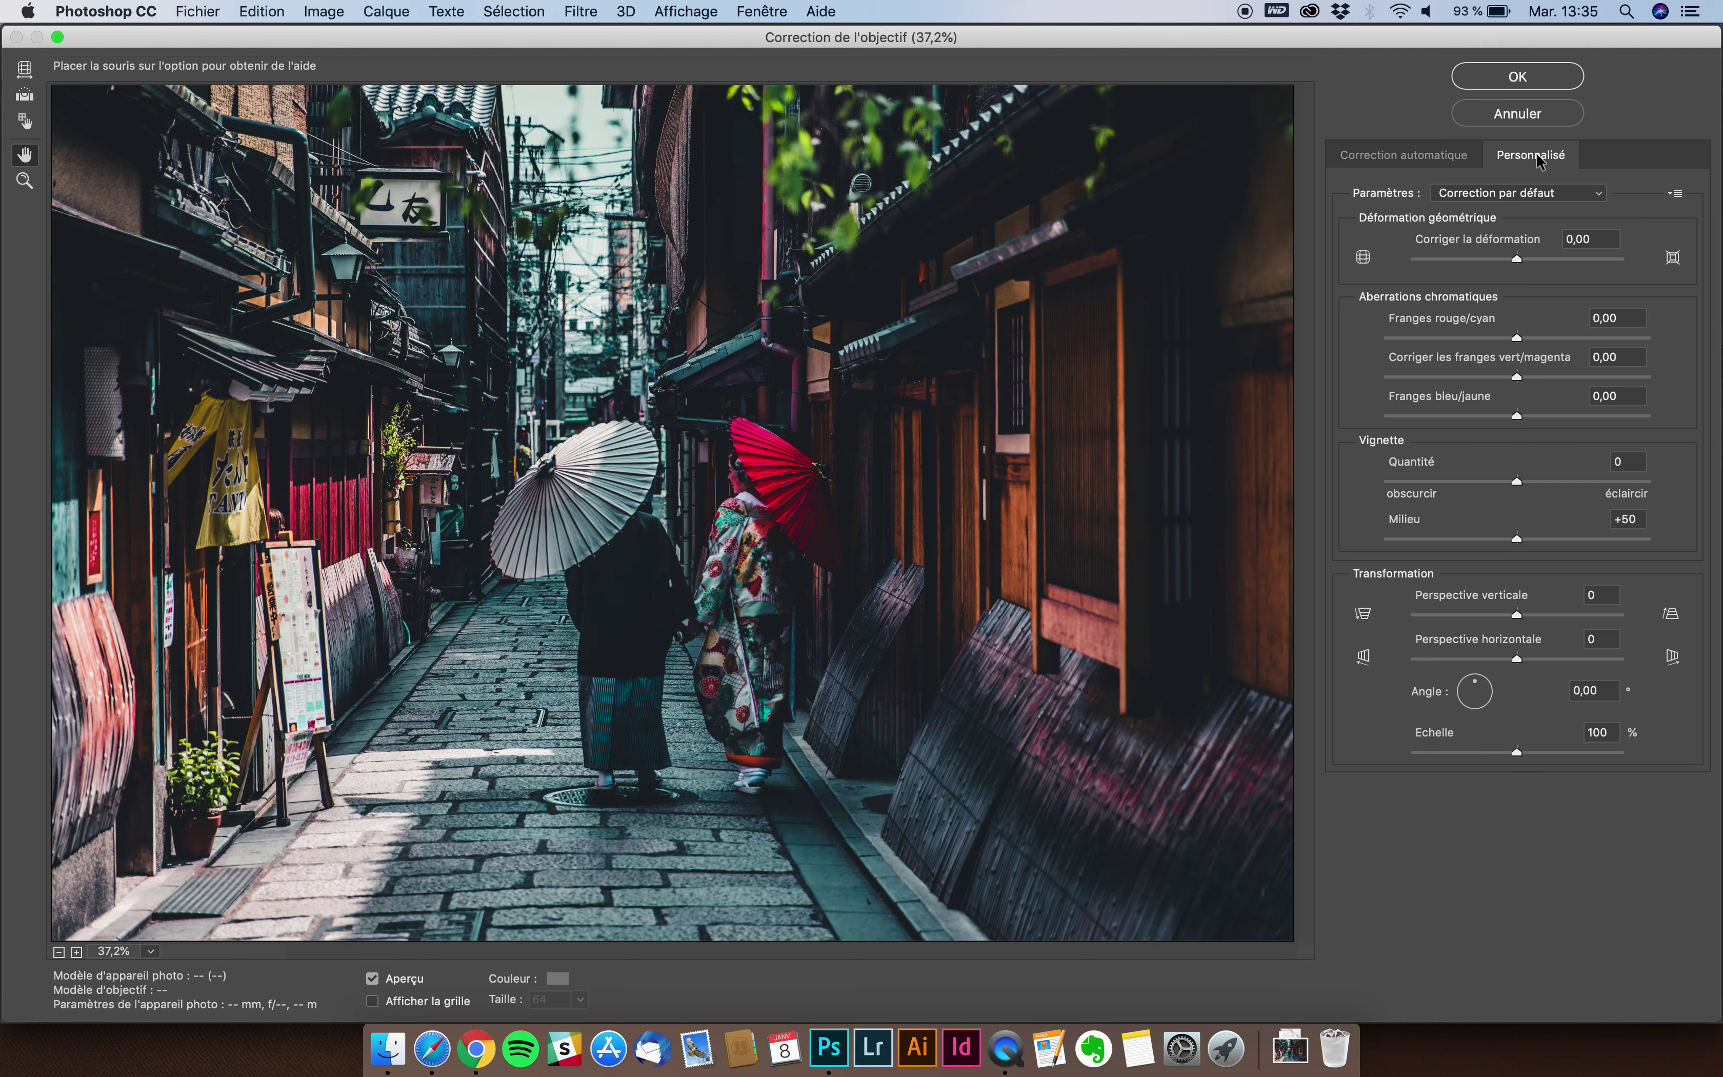
left_click(1514, 257)
left_click_drag(1514, 256, 1455, 263)
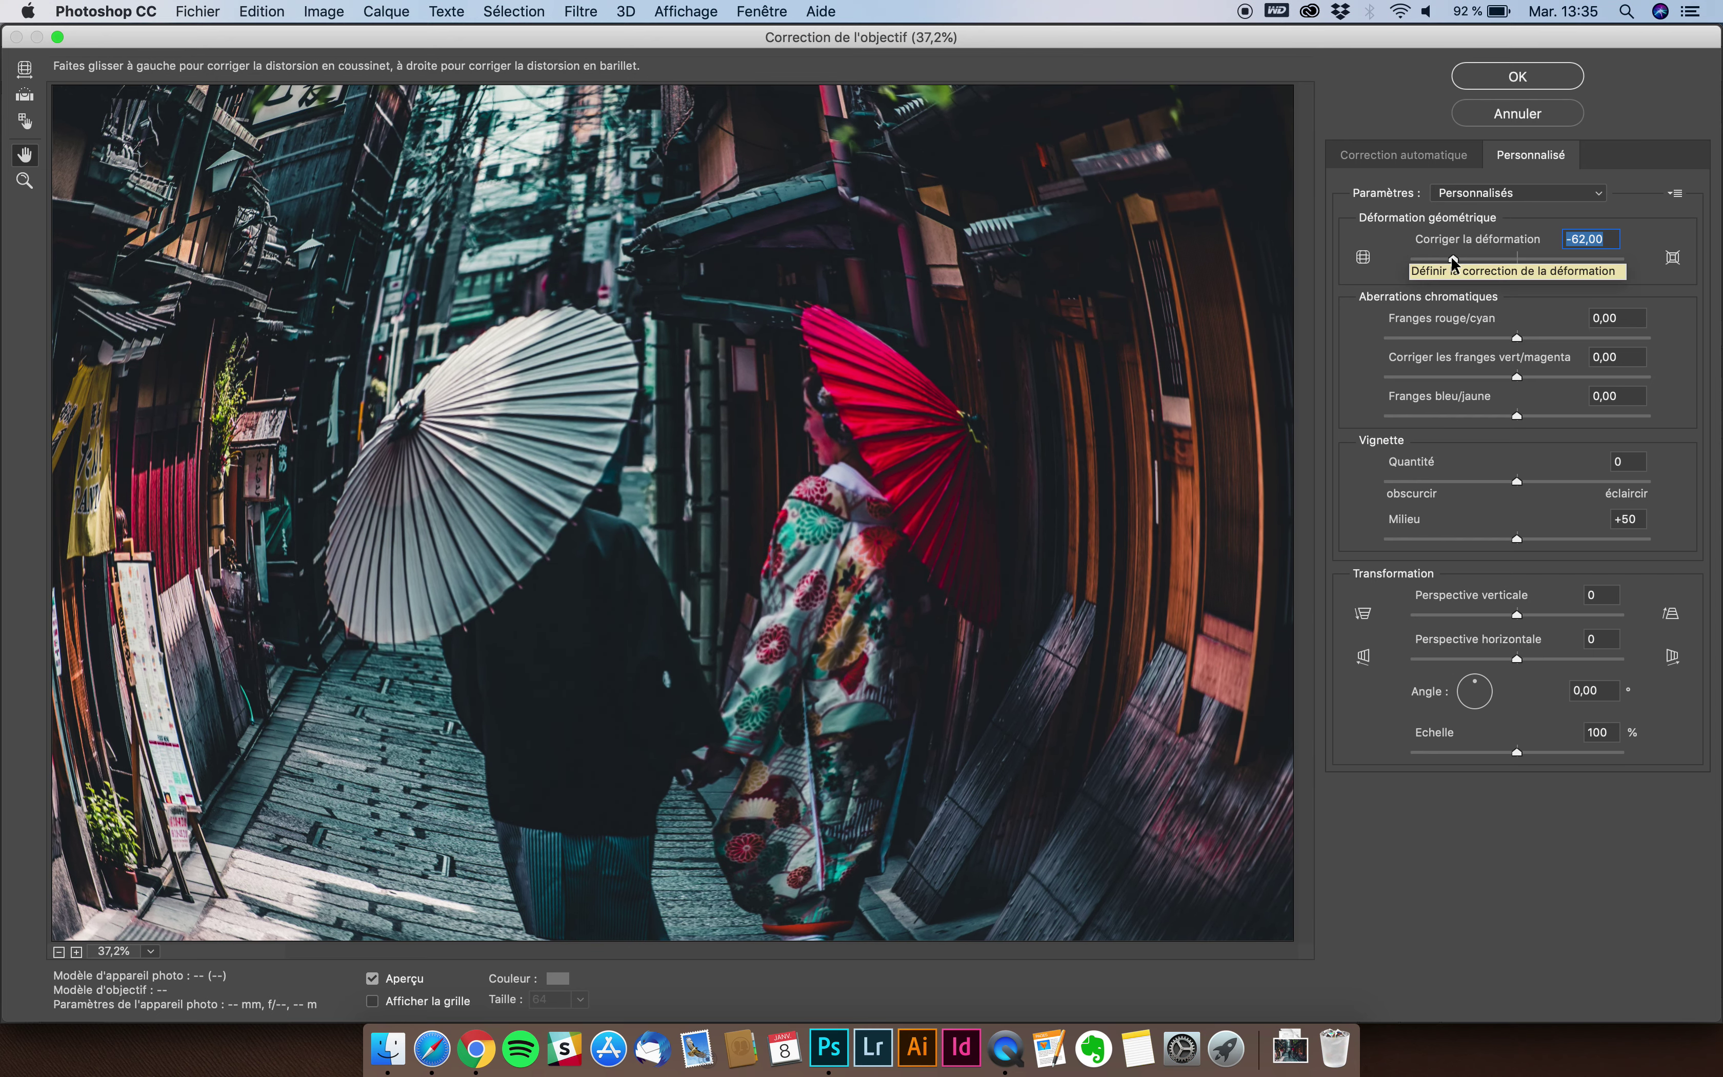
left_click_drag(1452, 261, 1462, 261)
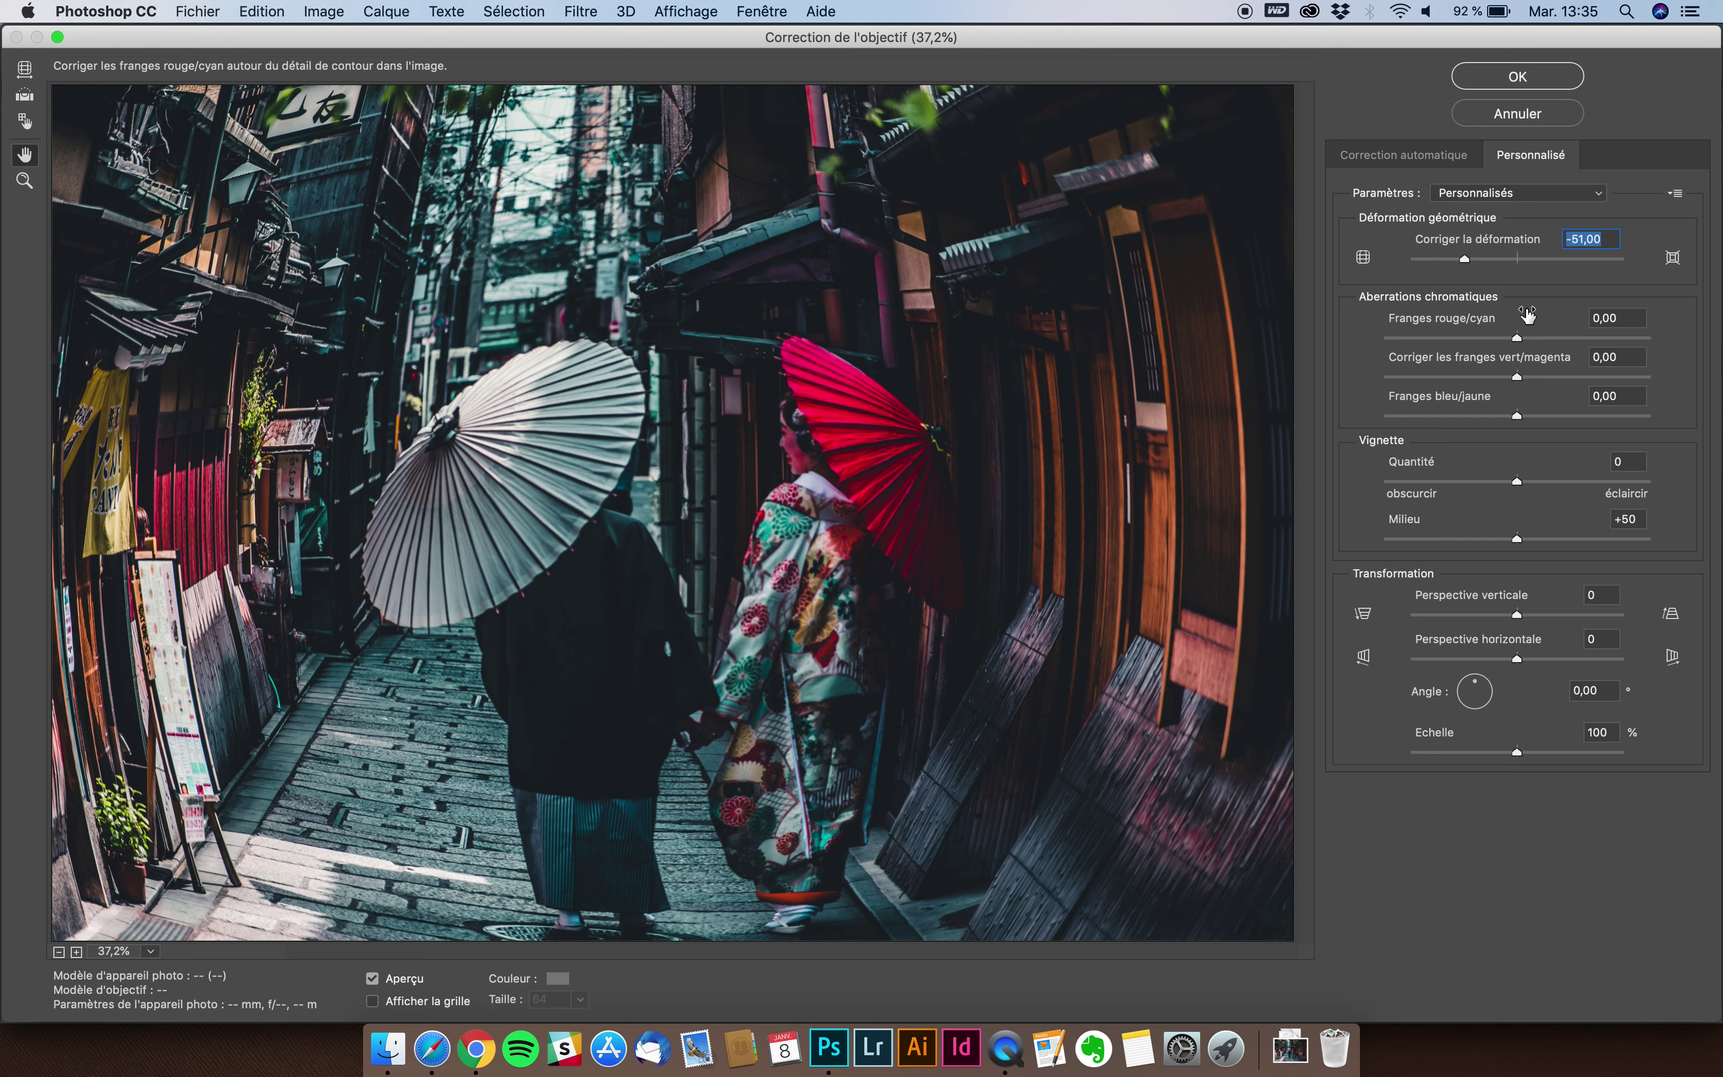
left_click_drag(1465, 260, 1474, 264)
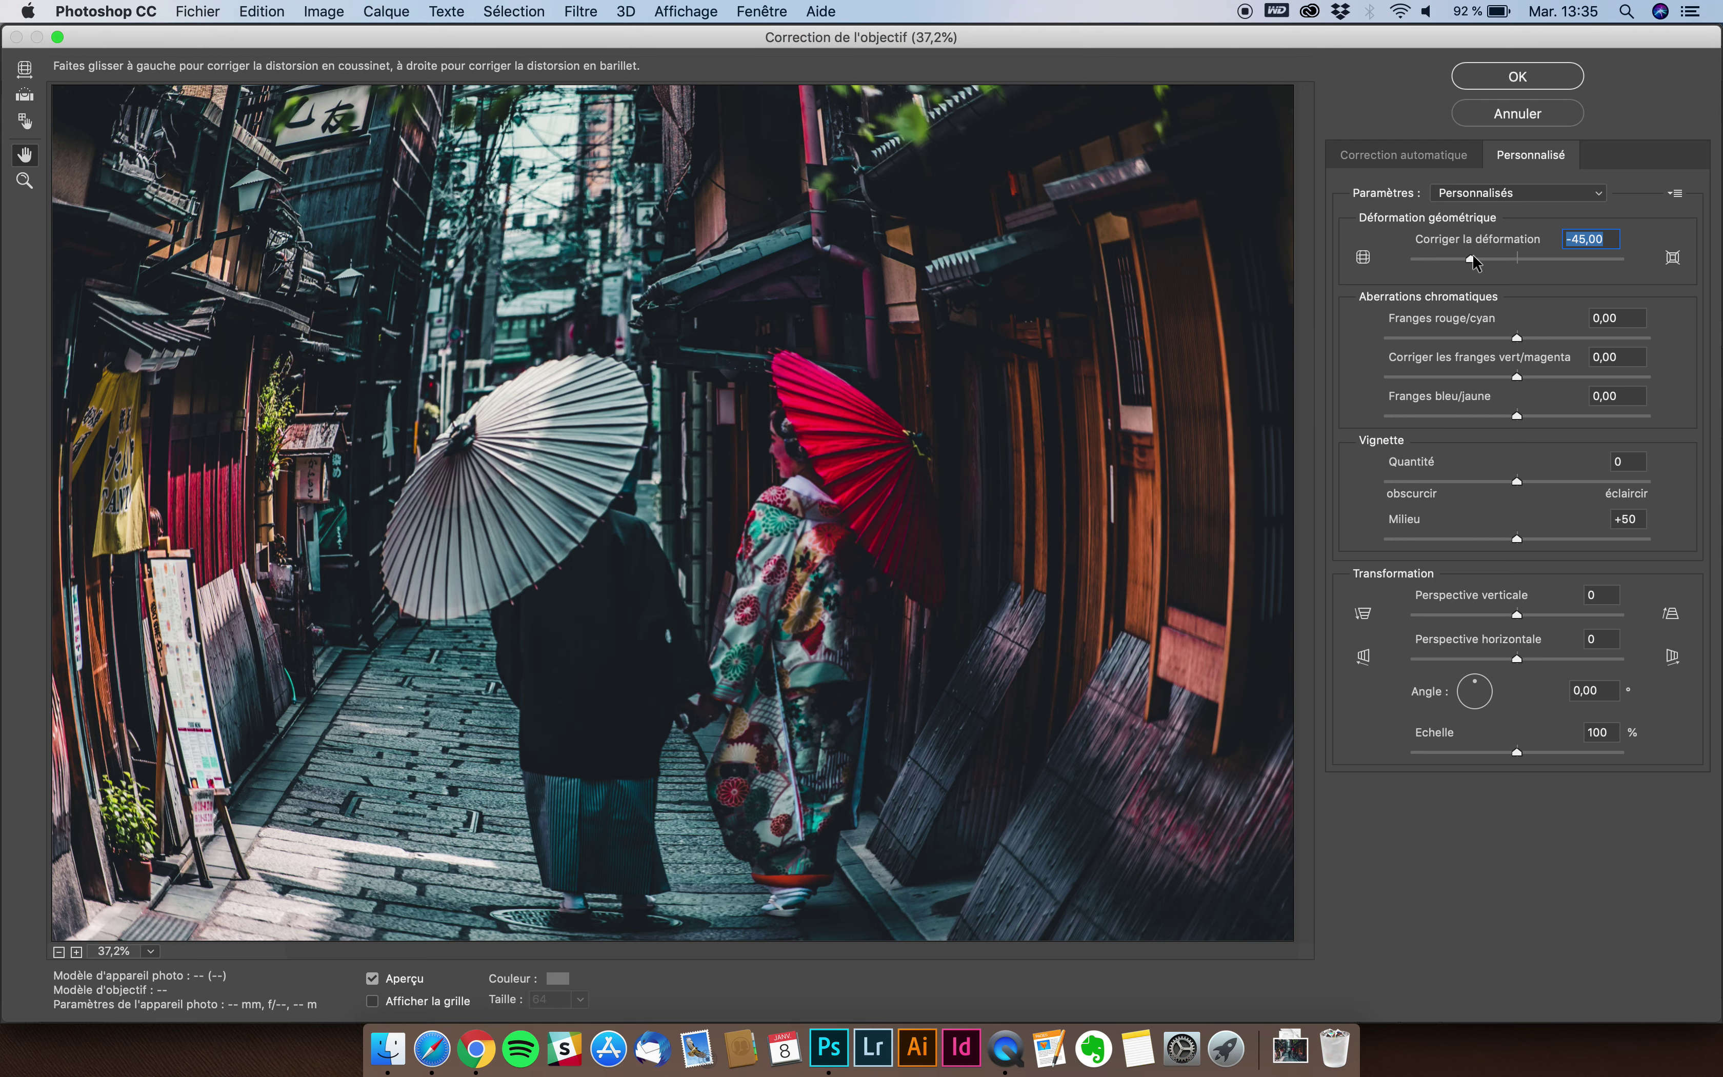
left_click_drag(1471, 260, 1478, 260)
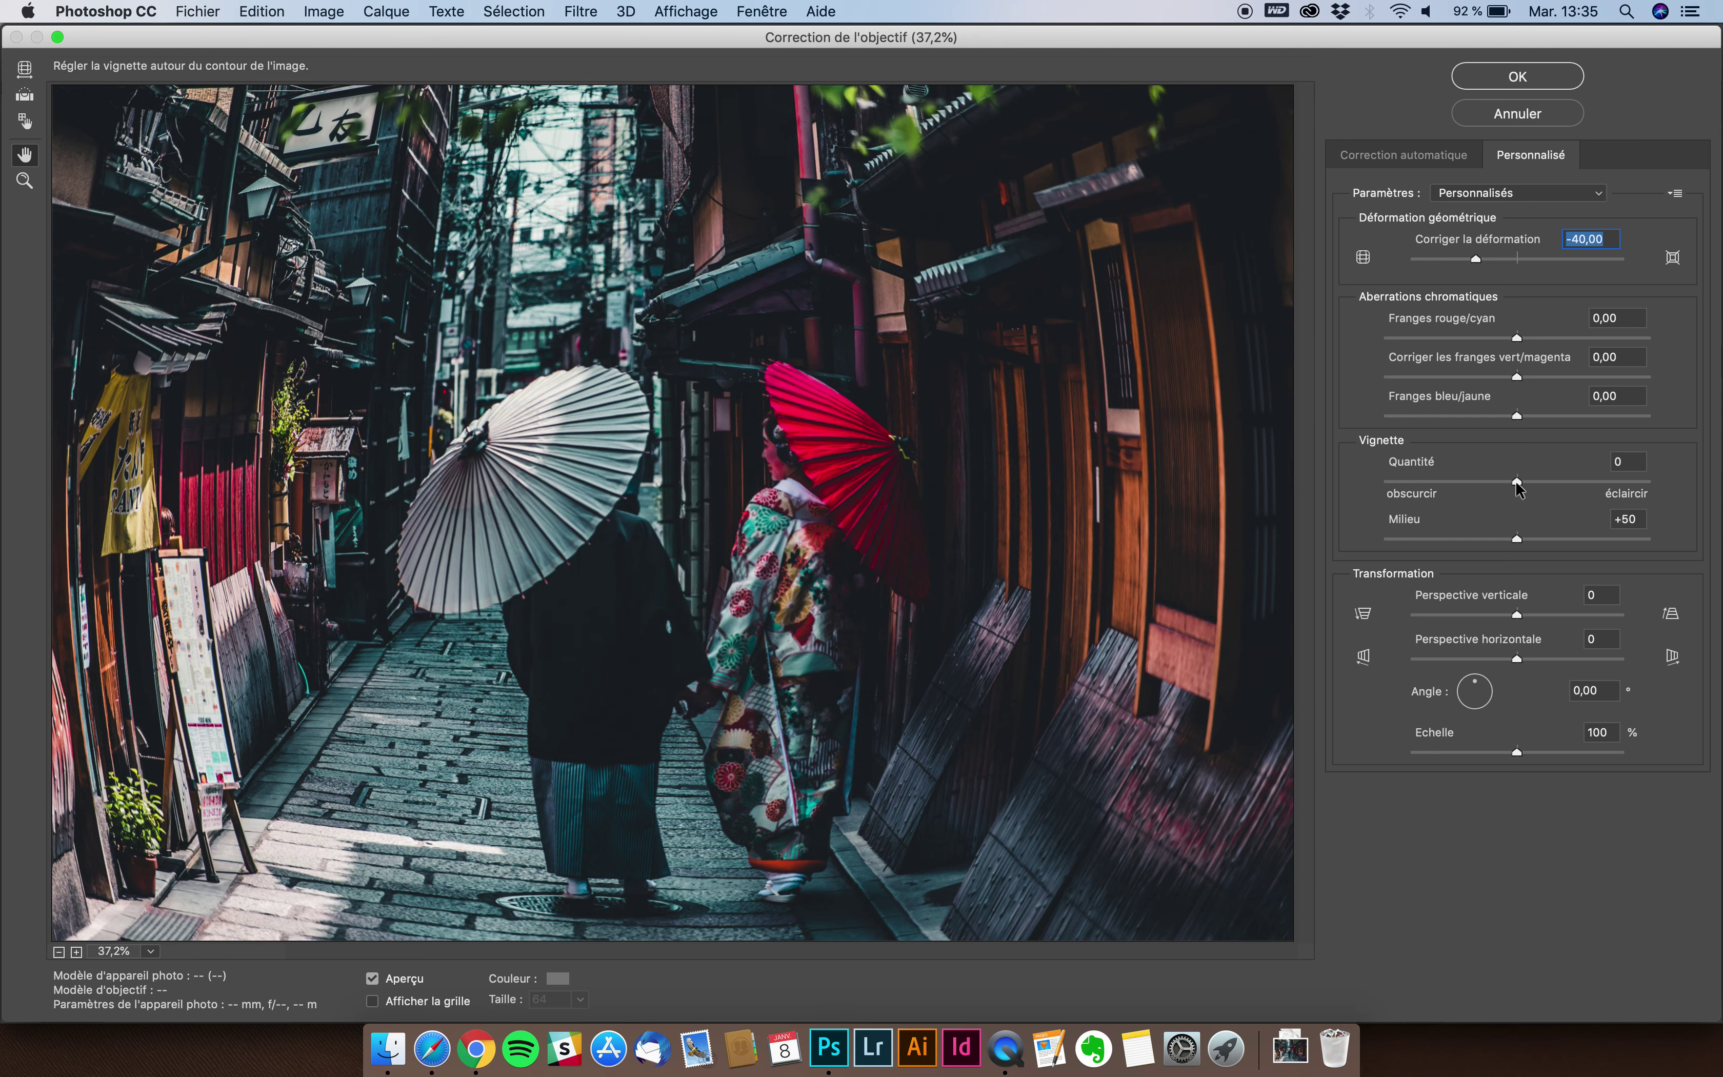
Add a -100 vignette with its midpoint at +50 and apply the lens correction
left_click_drag(1516, 481, 1371, 487)
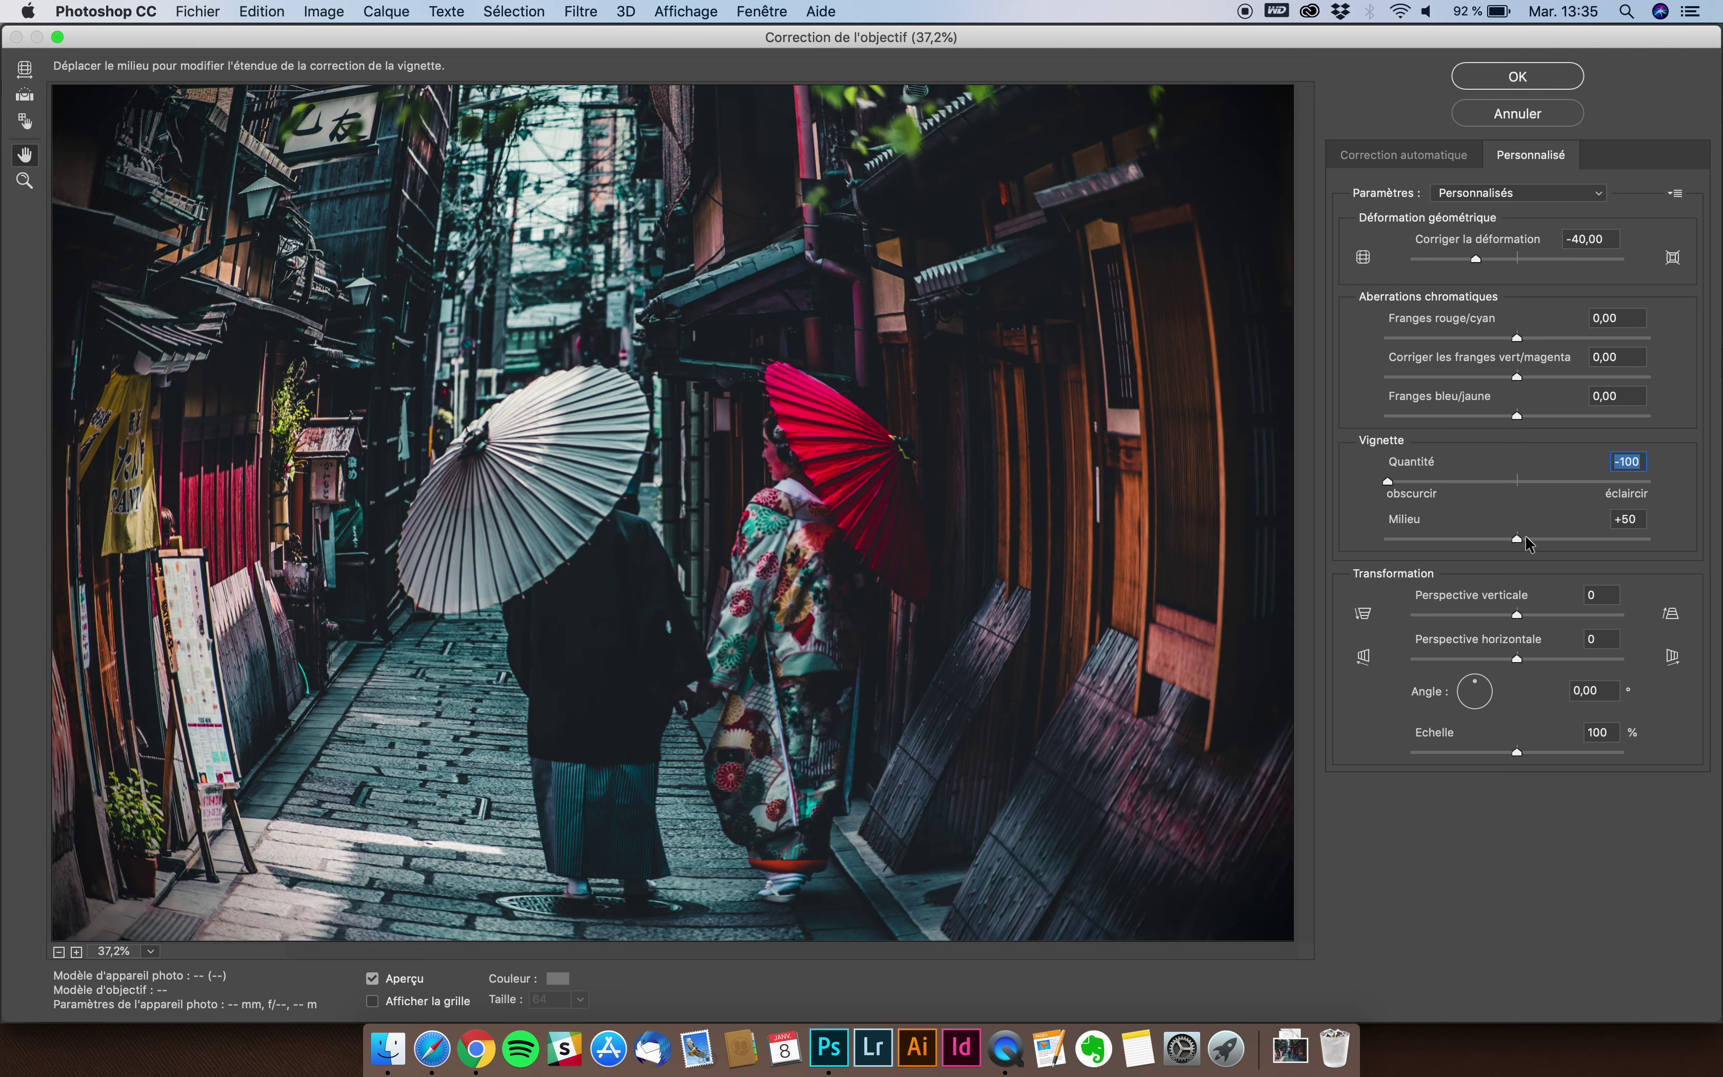
left_click_drag(1518, 540, 1477, 542)
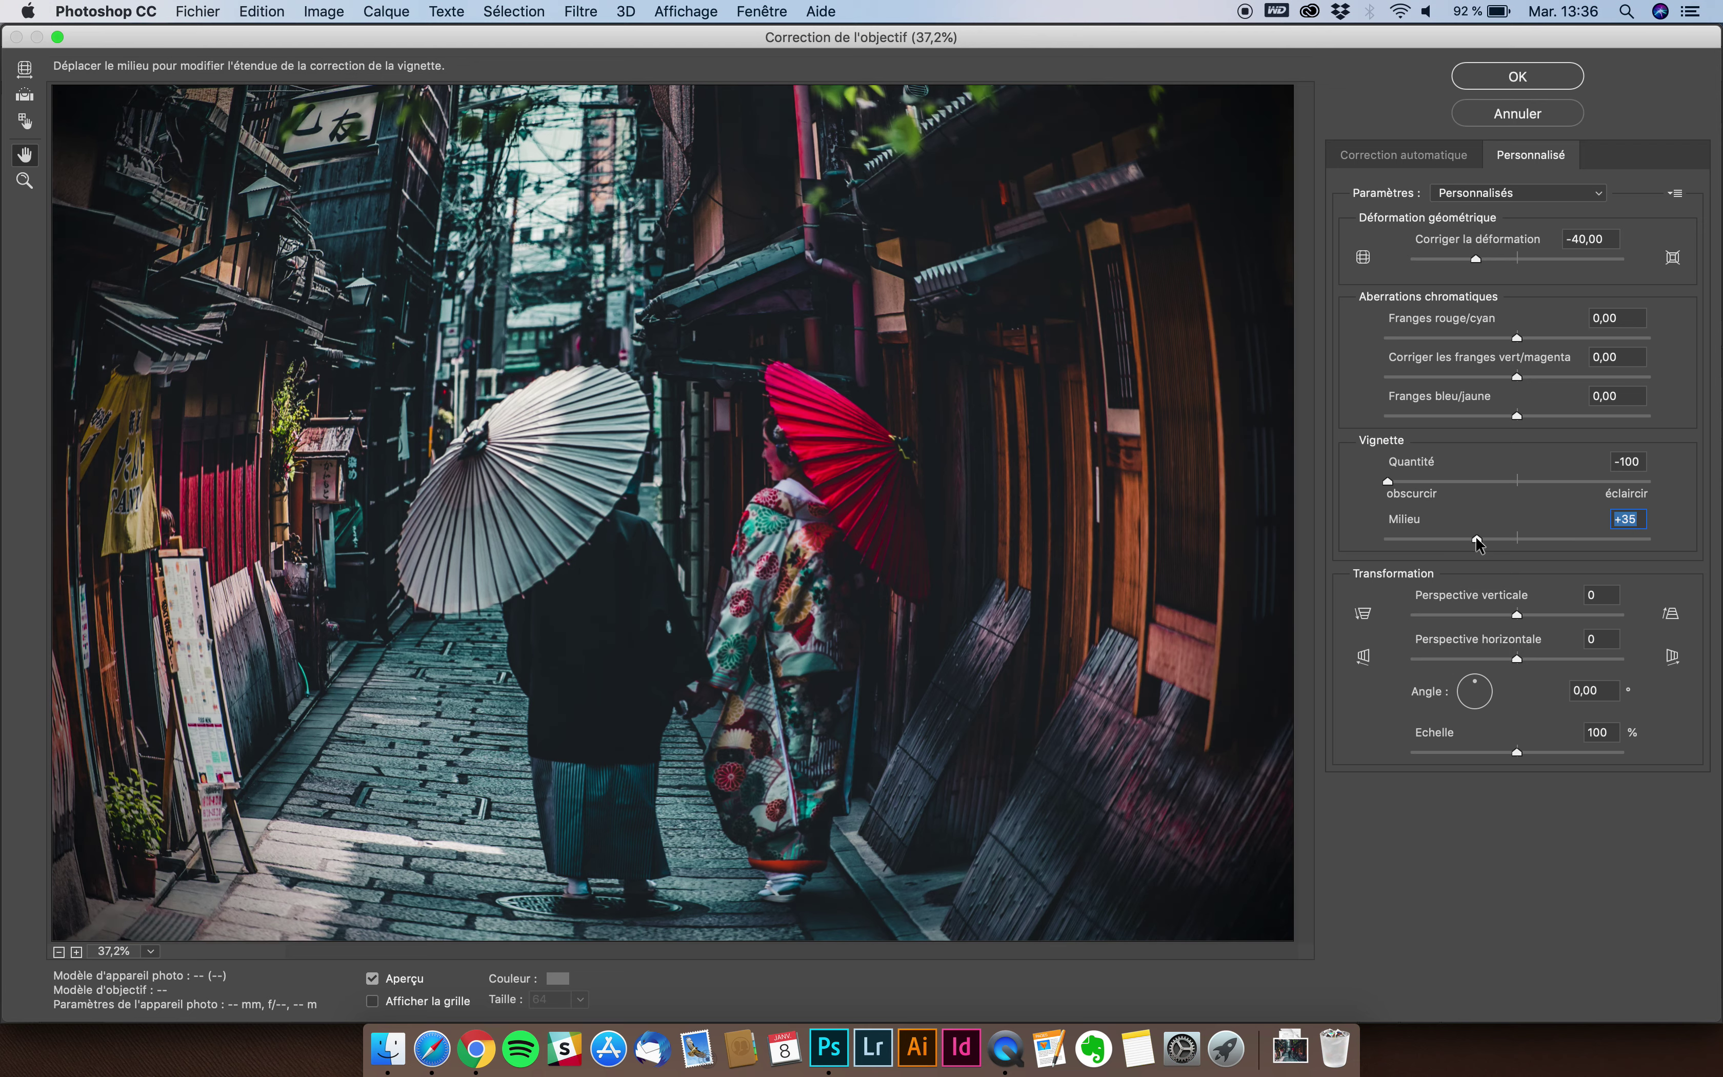
left_click_drag(1566, 540, 1479, 542)
mouse_move(1458, 541)
left_mouse_down()
mouse_move(1430, 540)
mouse_move(1551, 549)
left_mouse_up()
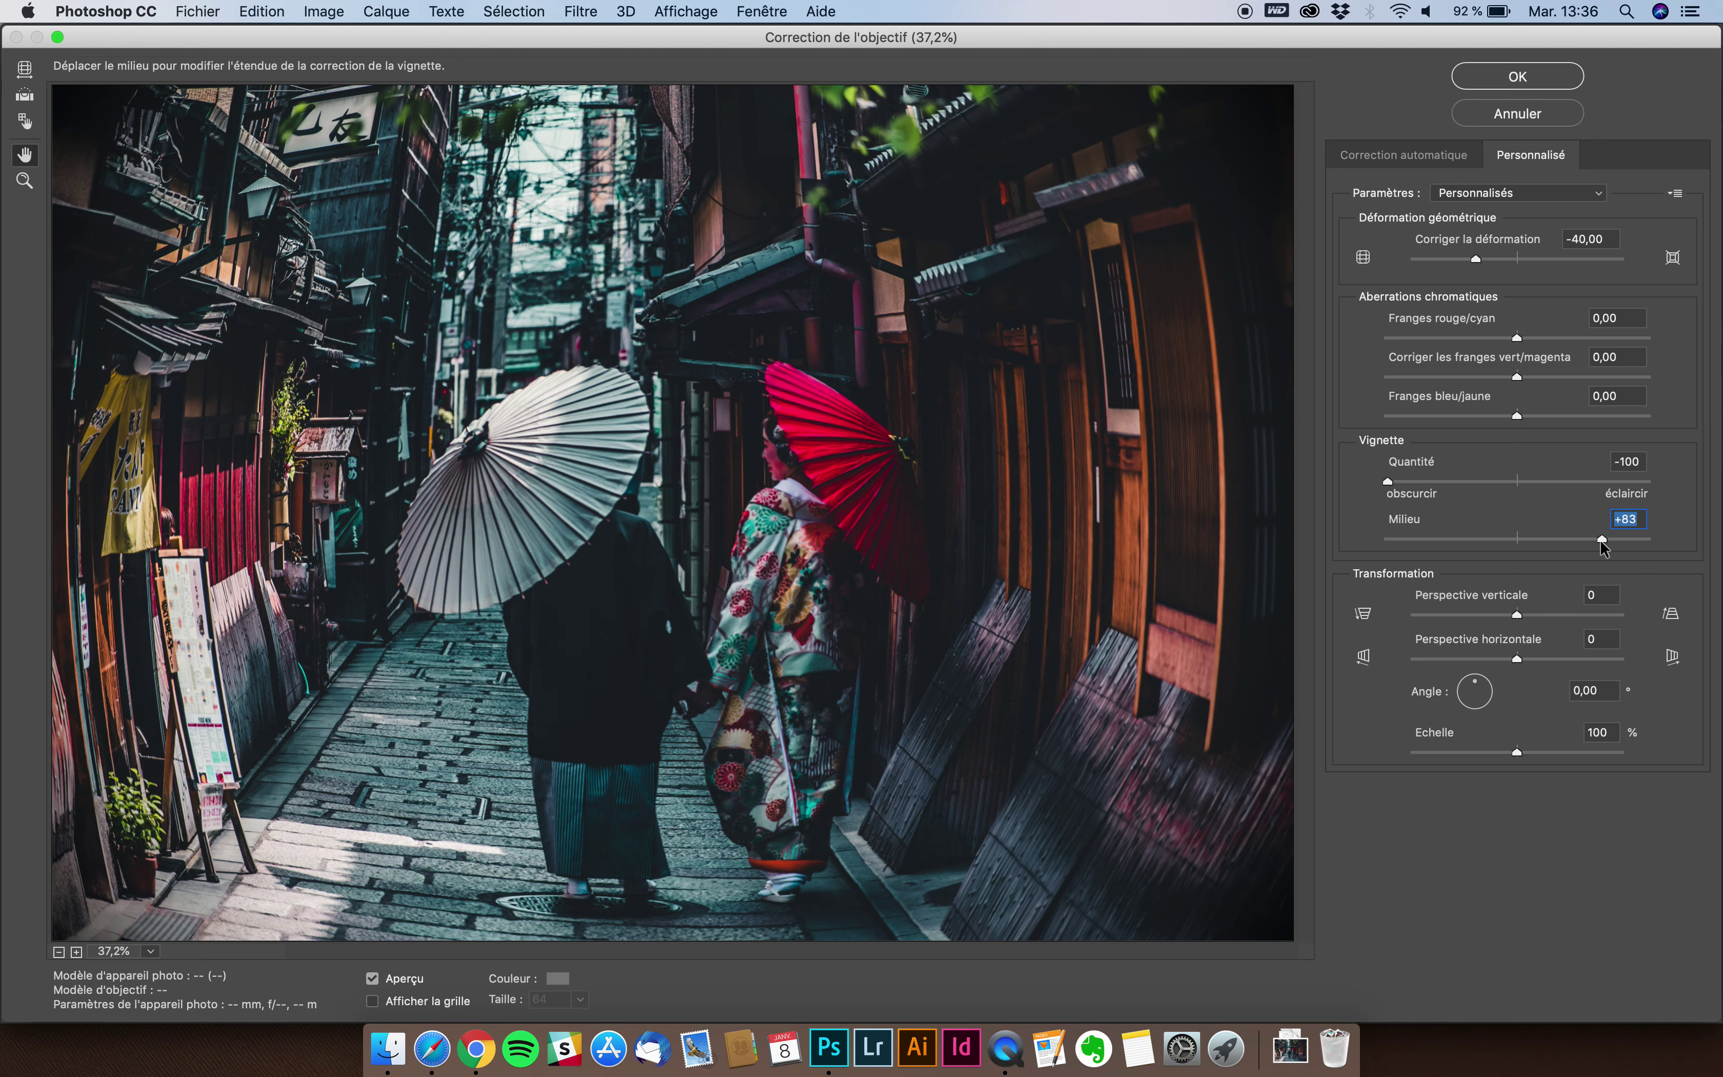
left_click(1517, 539)
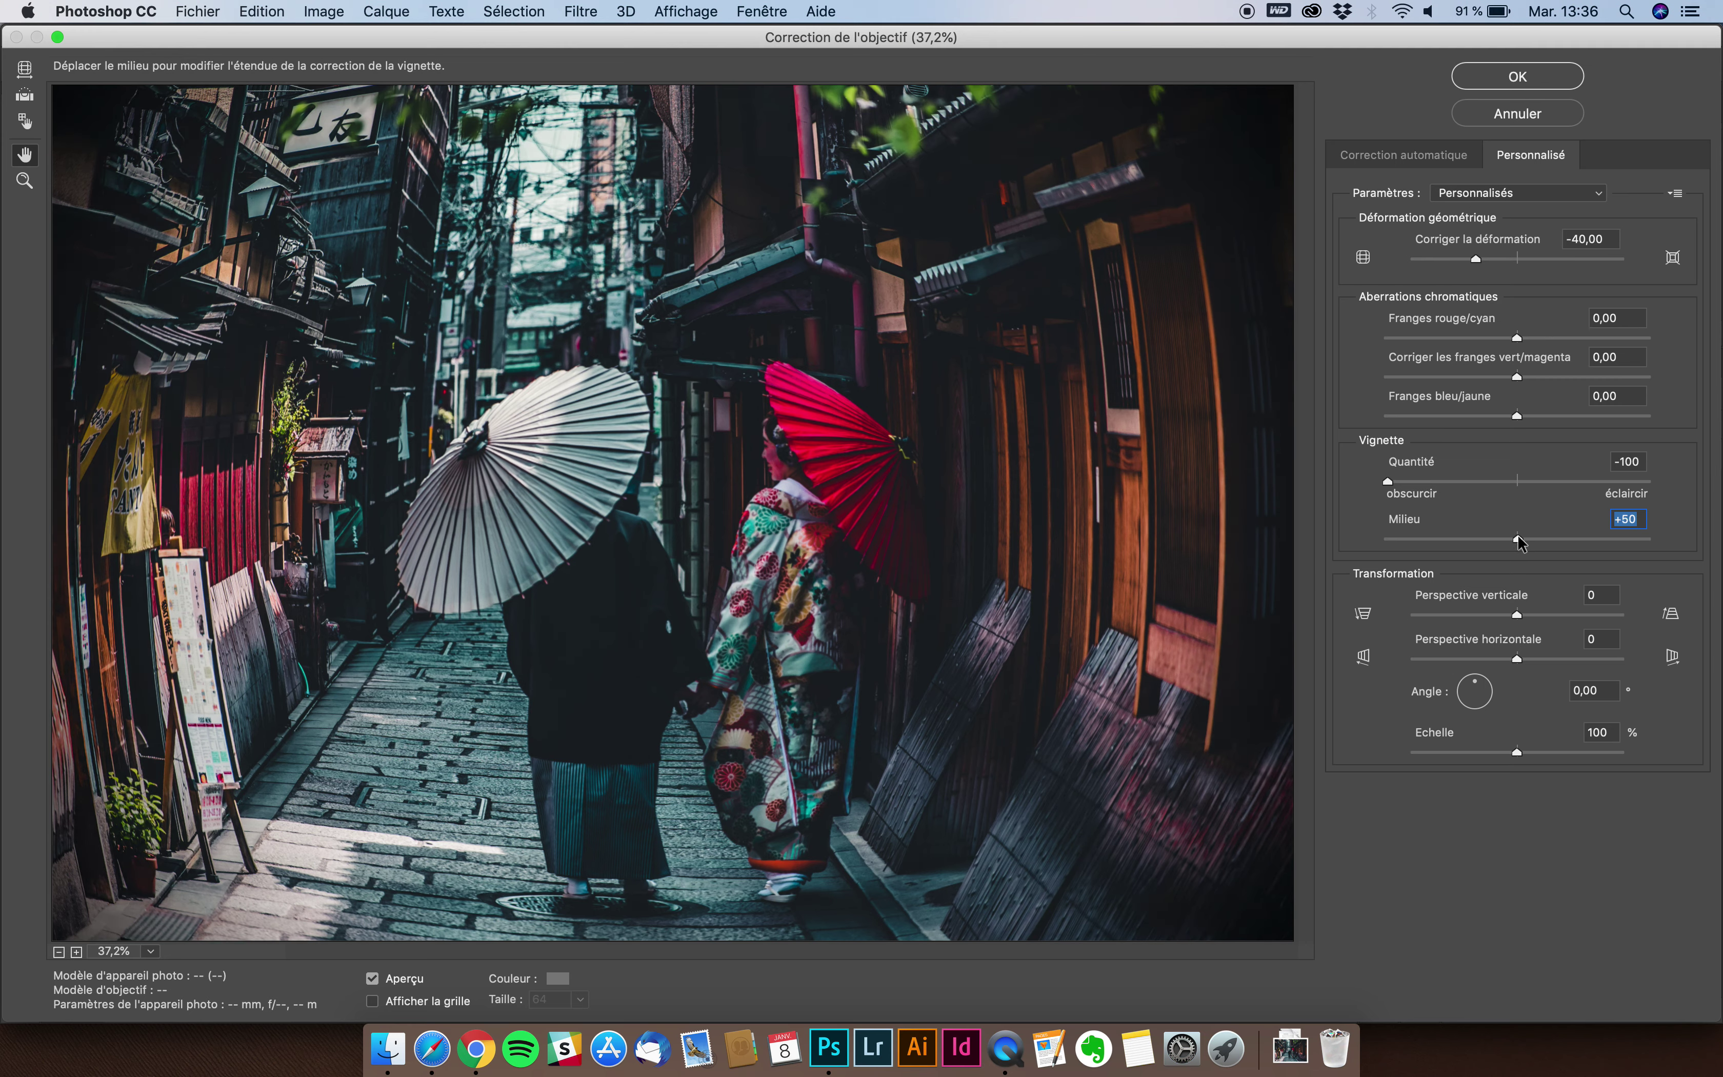
left_click(1521, 75)
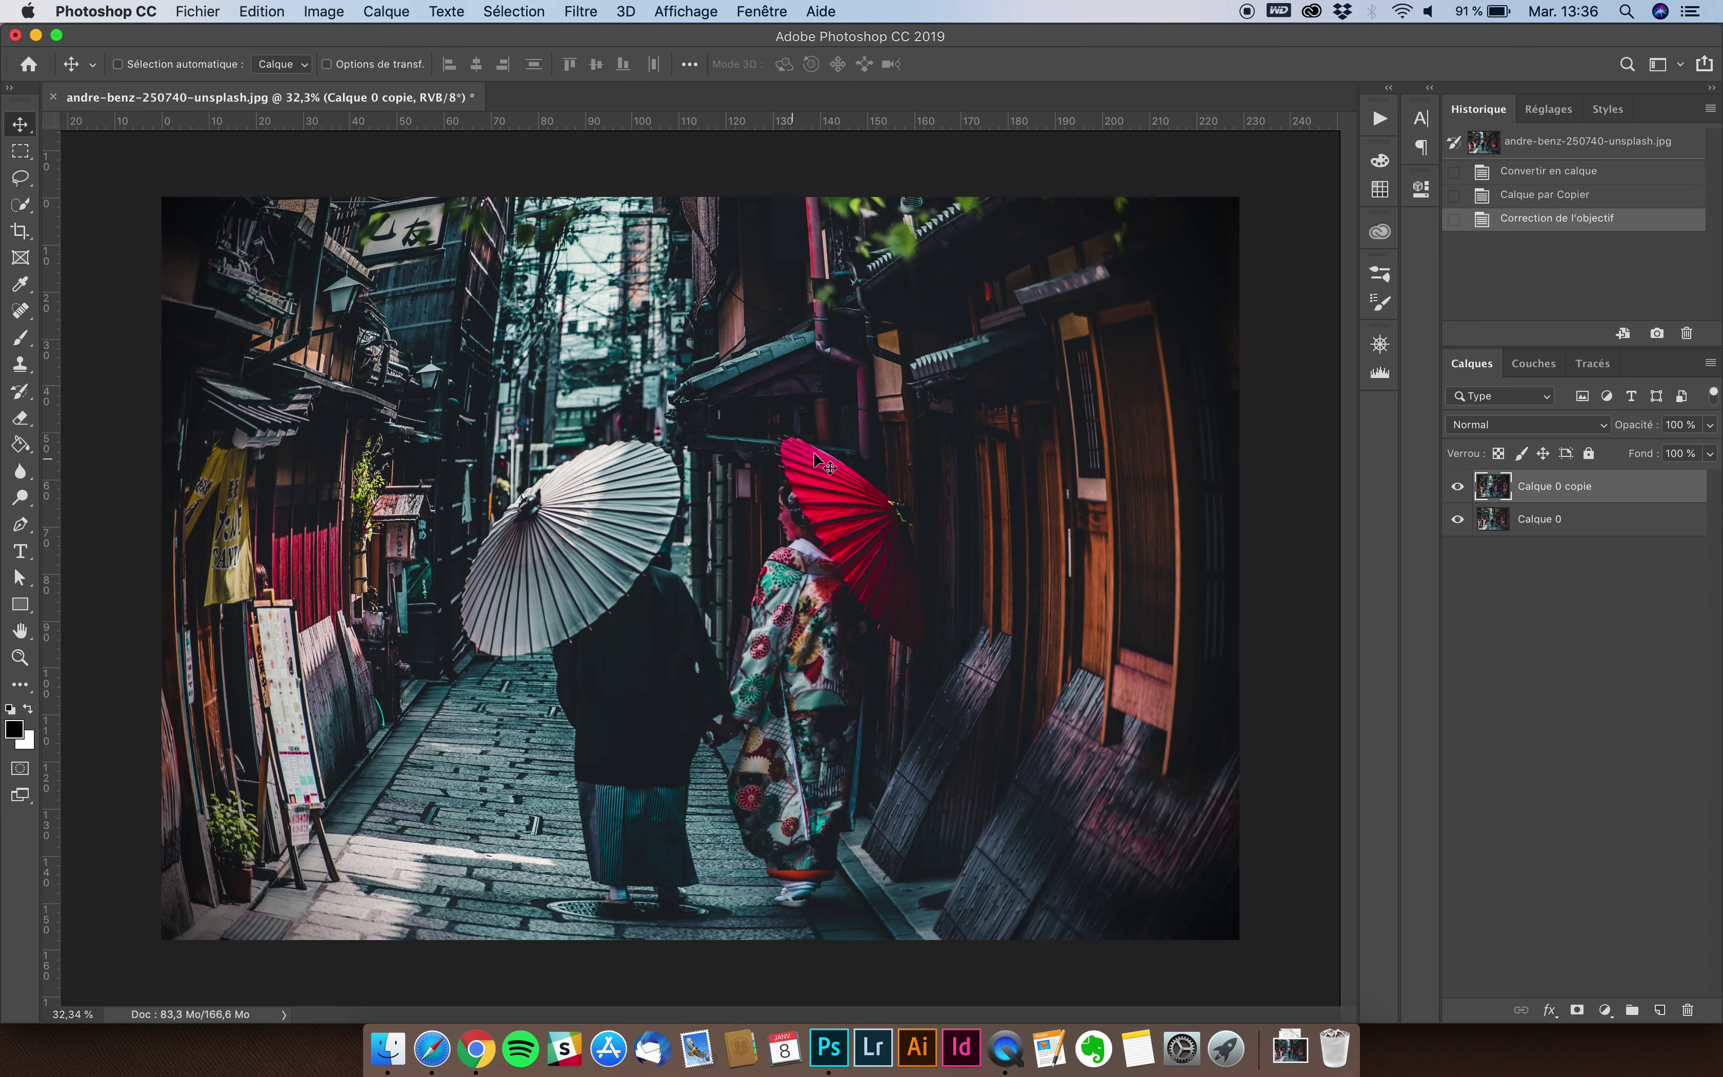
Compare with the fisheye copy, leave Calque 0 copie hidden, and select Calque 0
left_click(1458, 487)
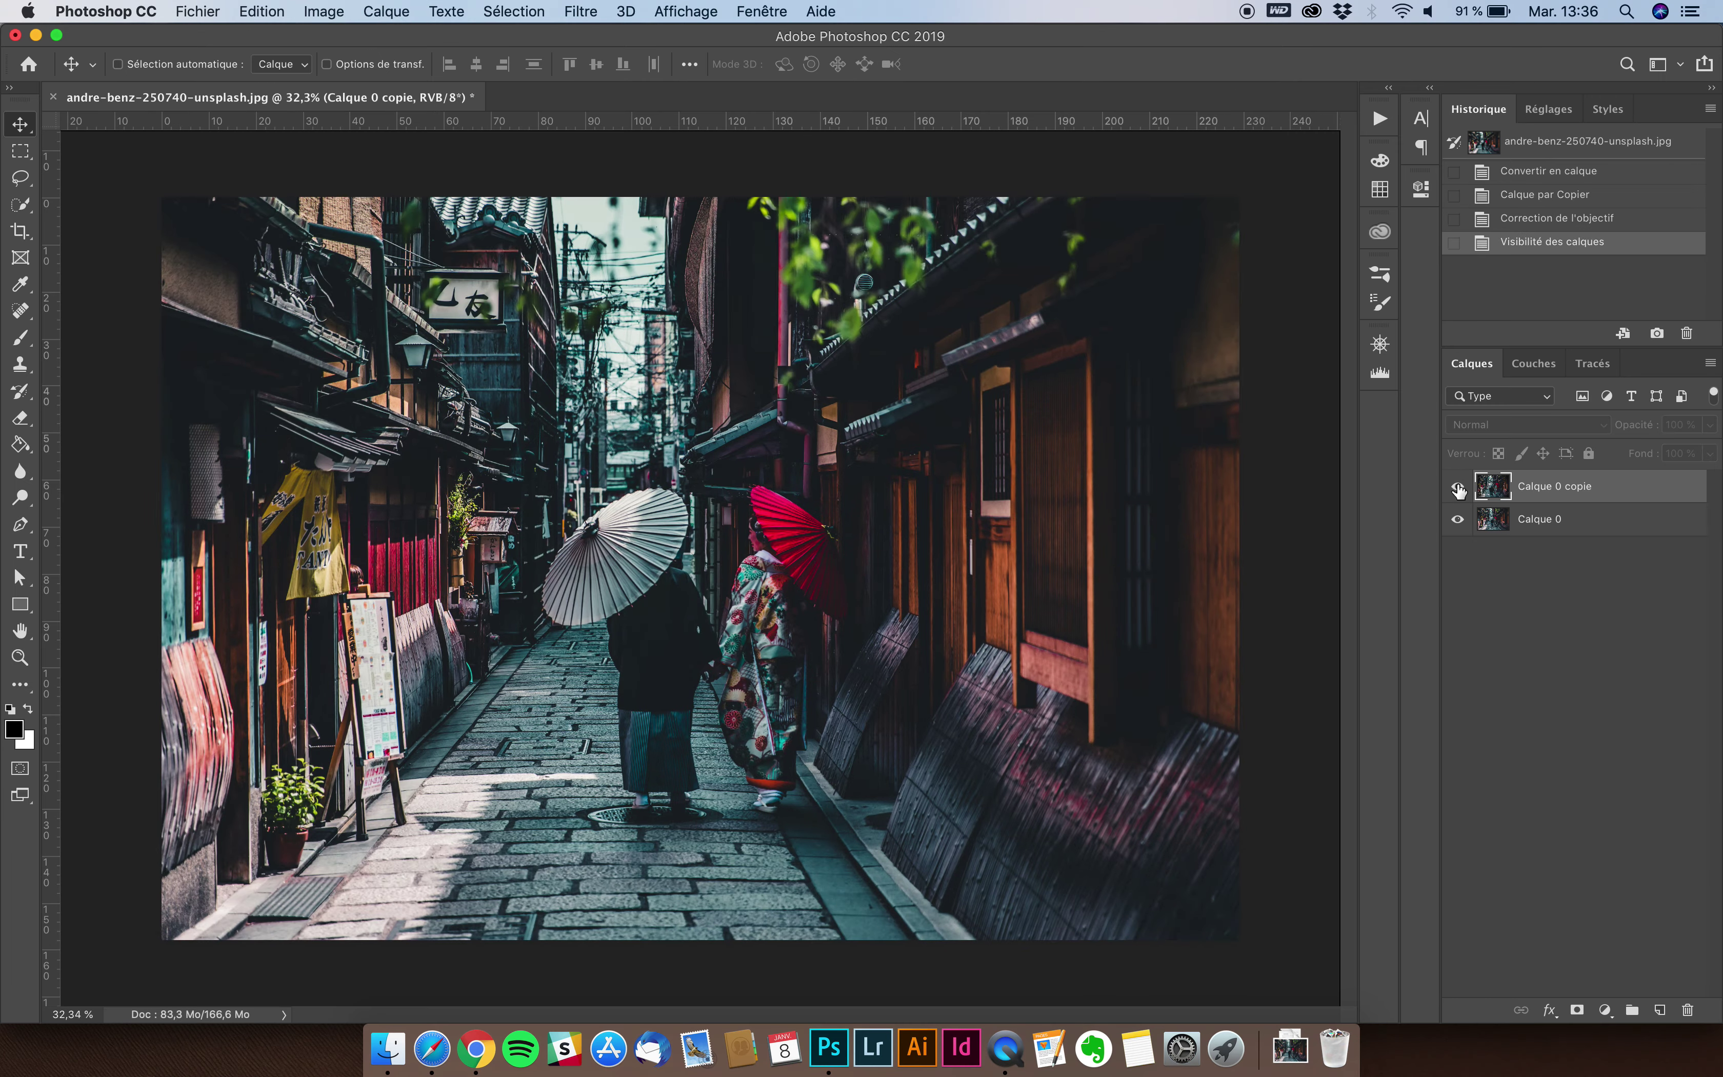
left_click(1458, 488)
left_click(1458, 488)
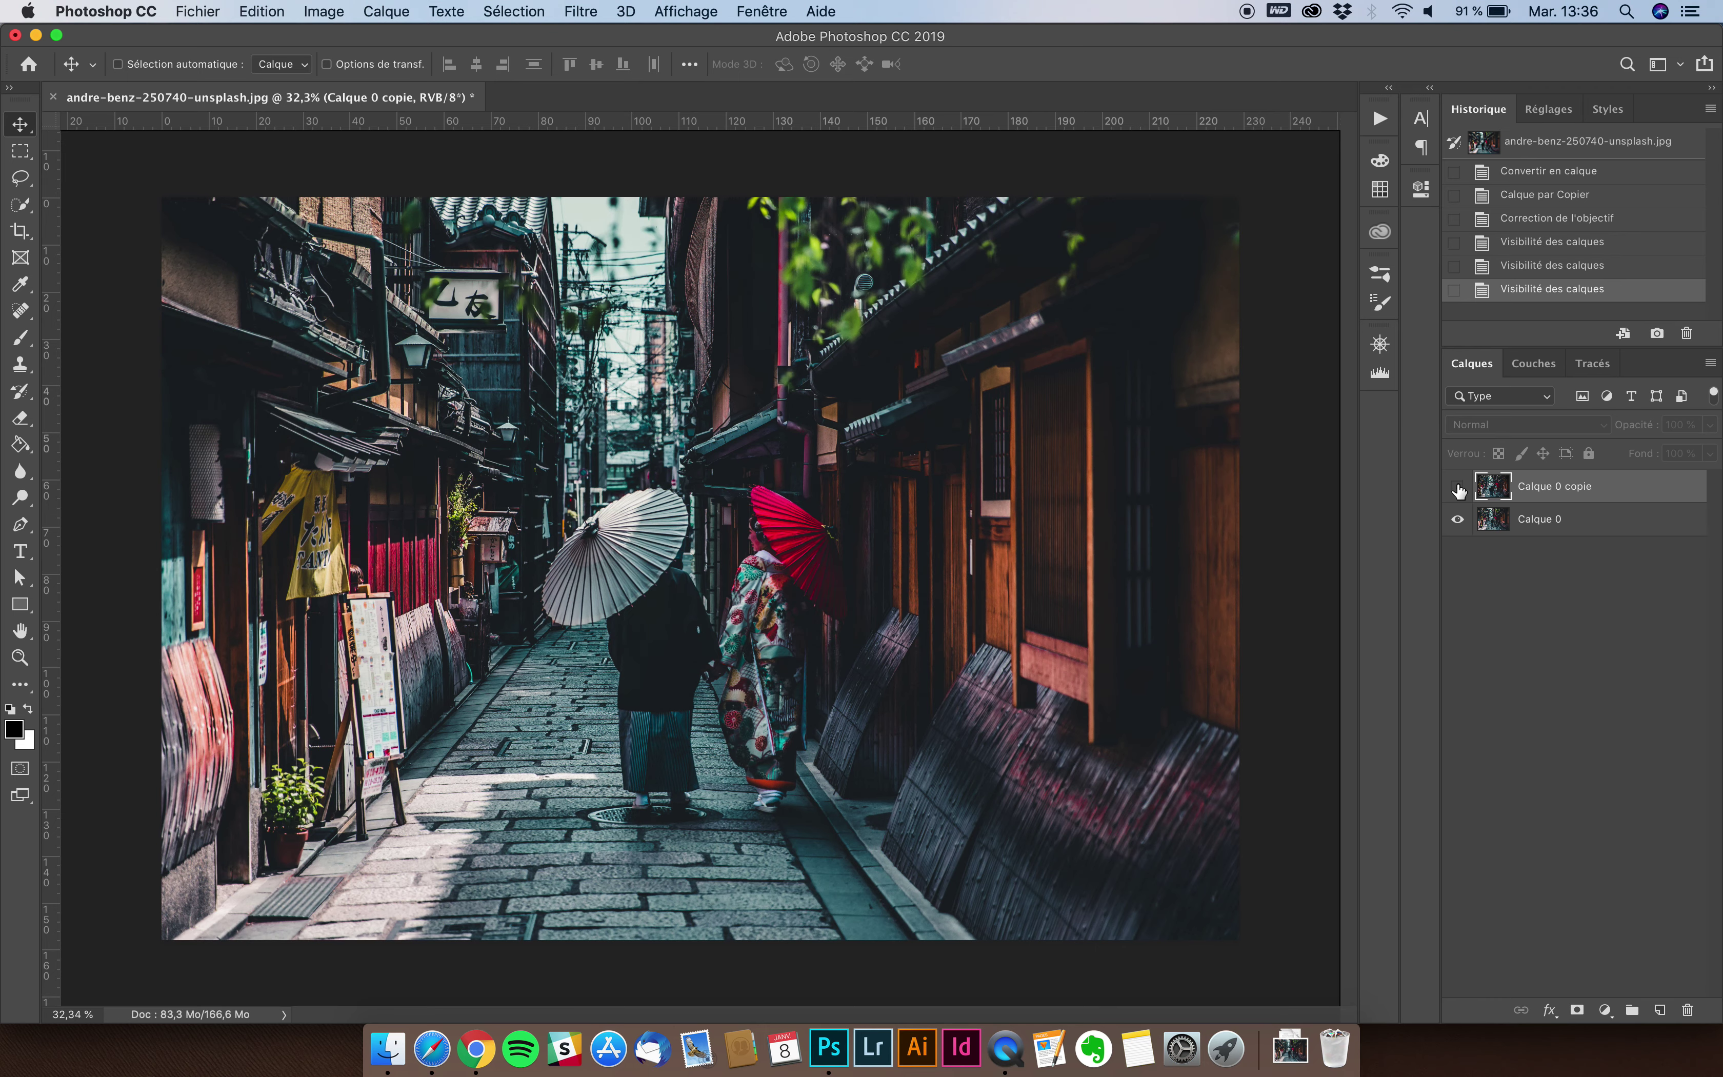
left_click(1583, 519)
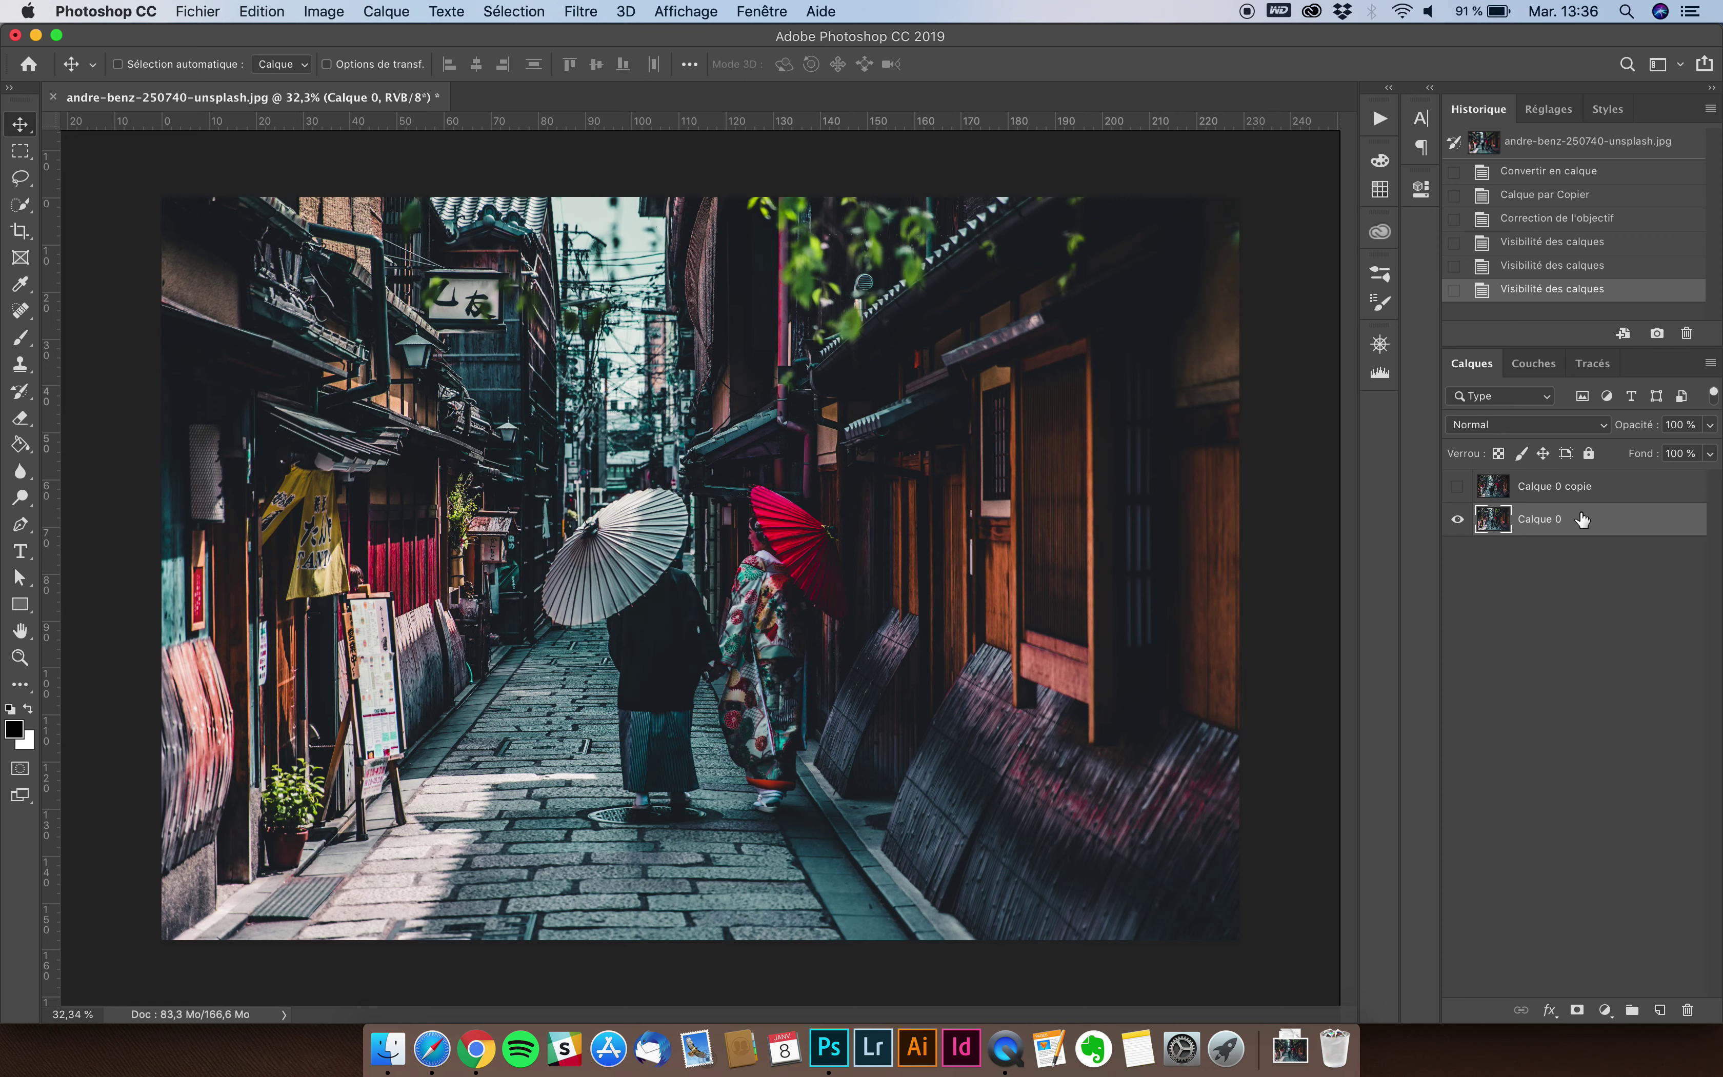
Duplicate Calque 0 again, renaming Calque 0 copie to Méthode 1 and Calque 0 to Origine
key("super+j")
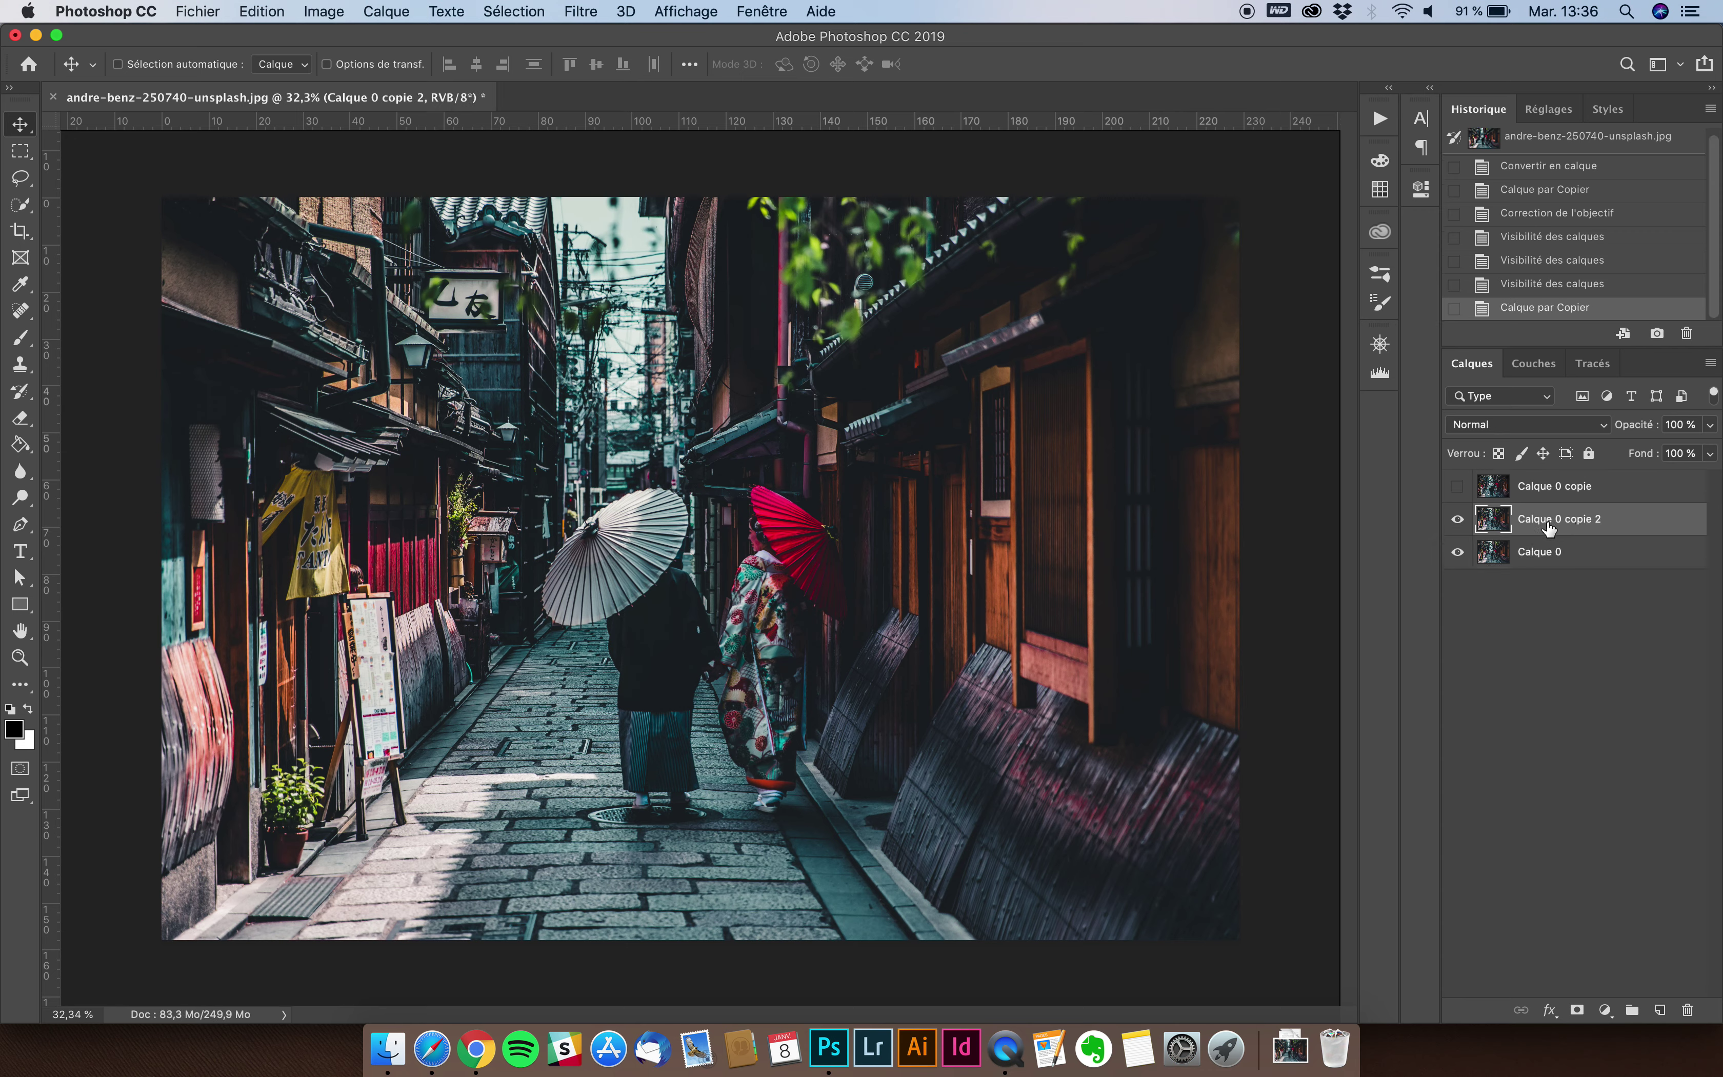
double_click(1547, 487)
type("Méthode 1")
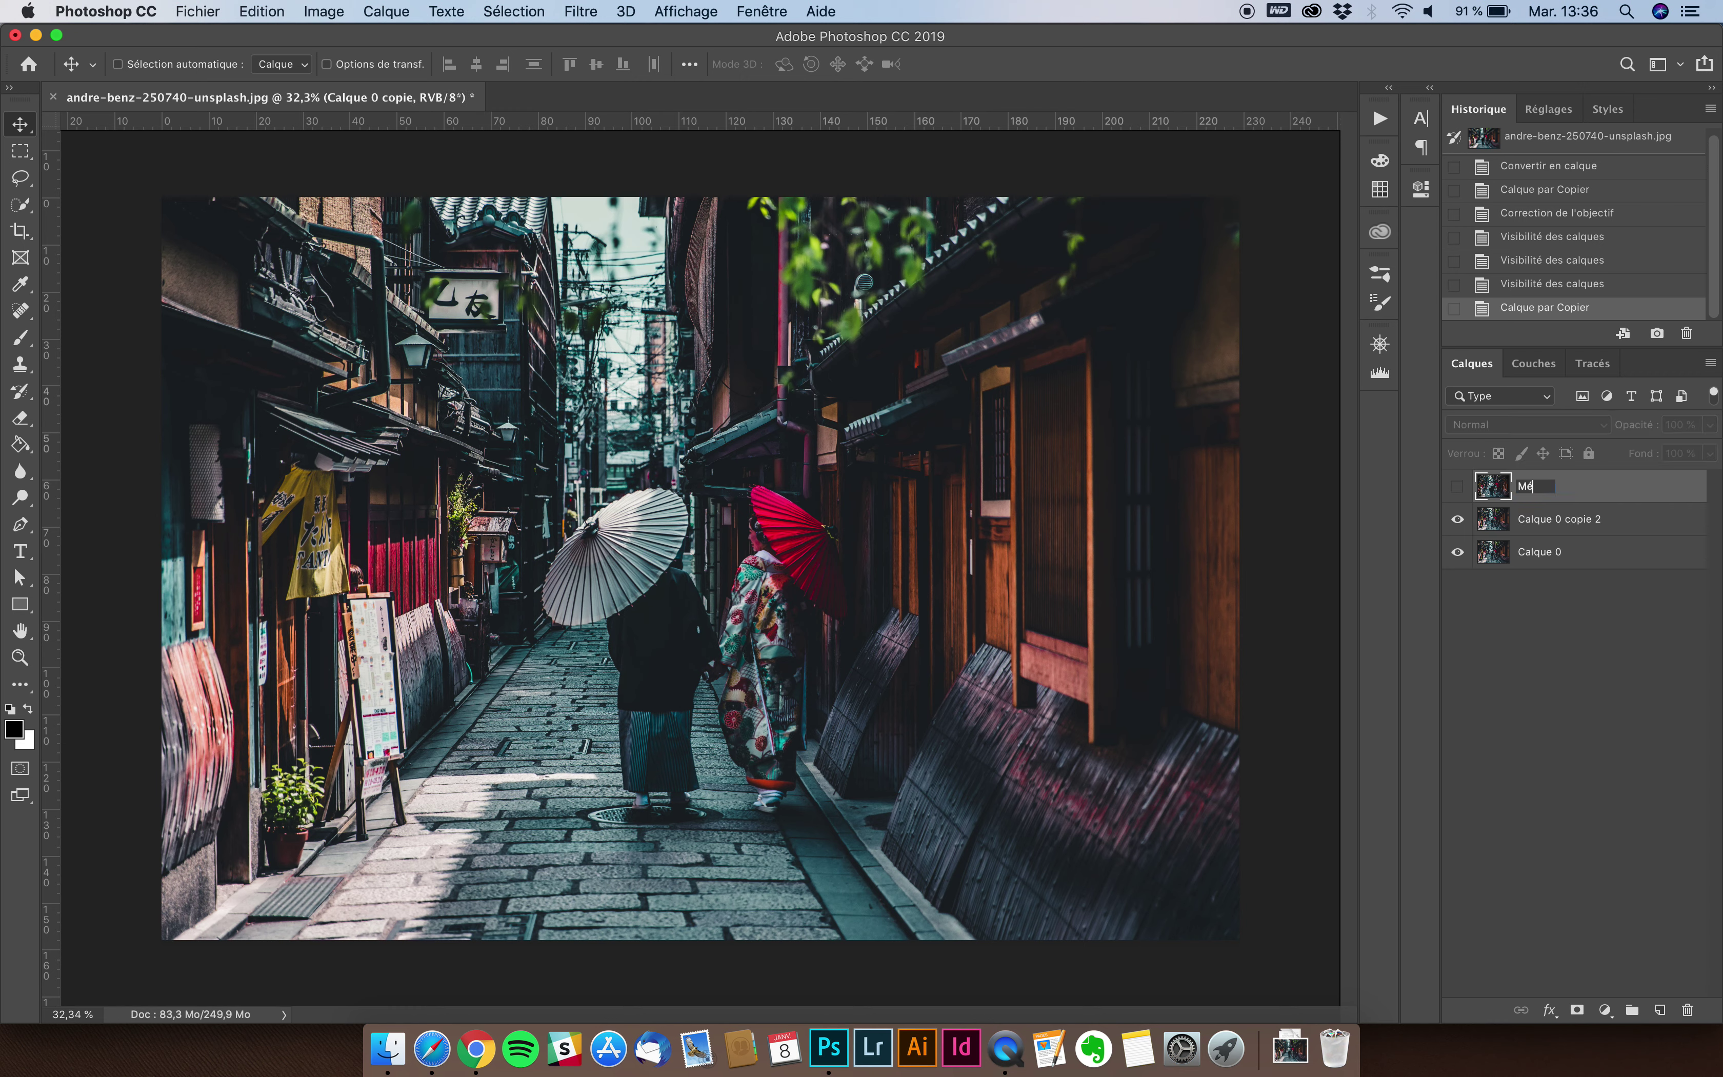
double_click(1538, 553)
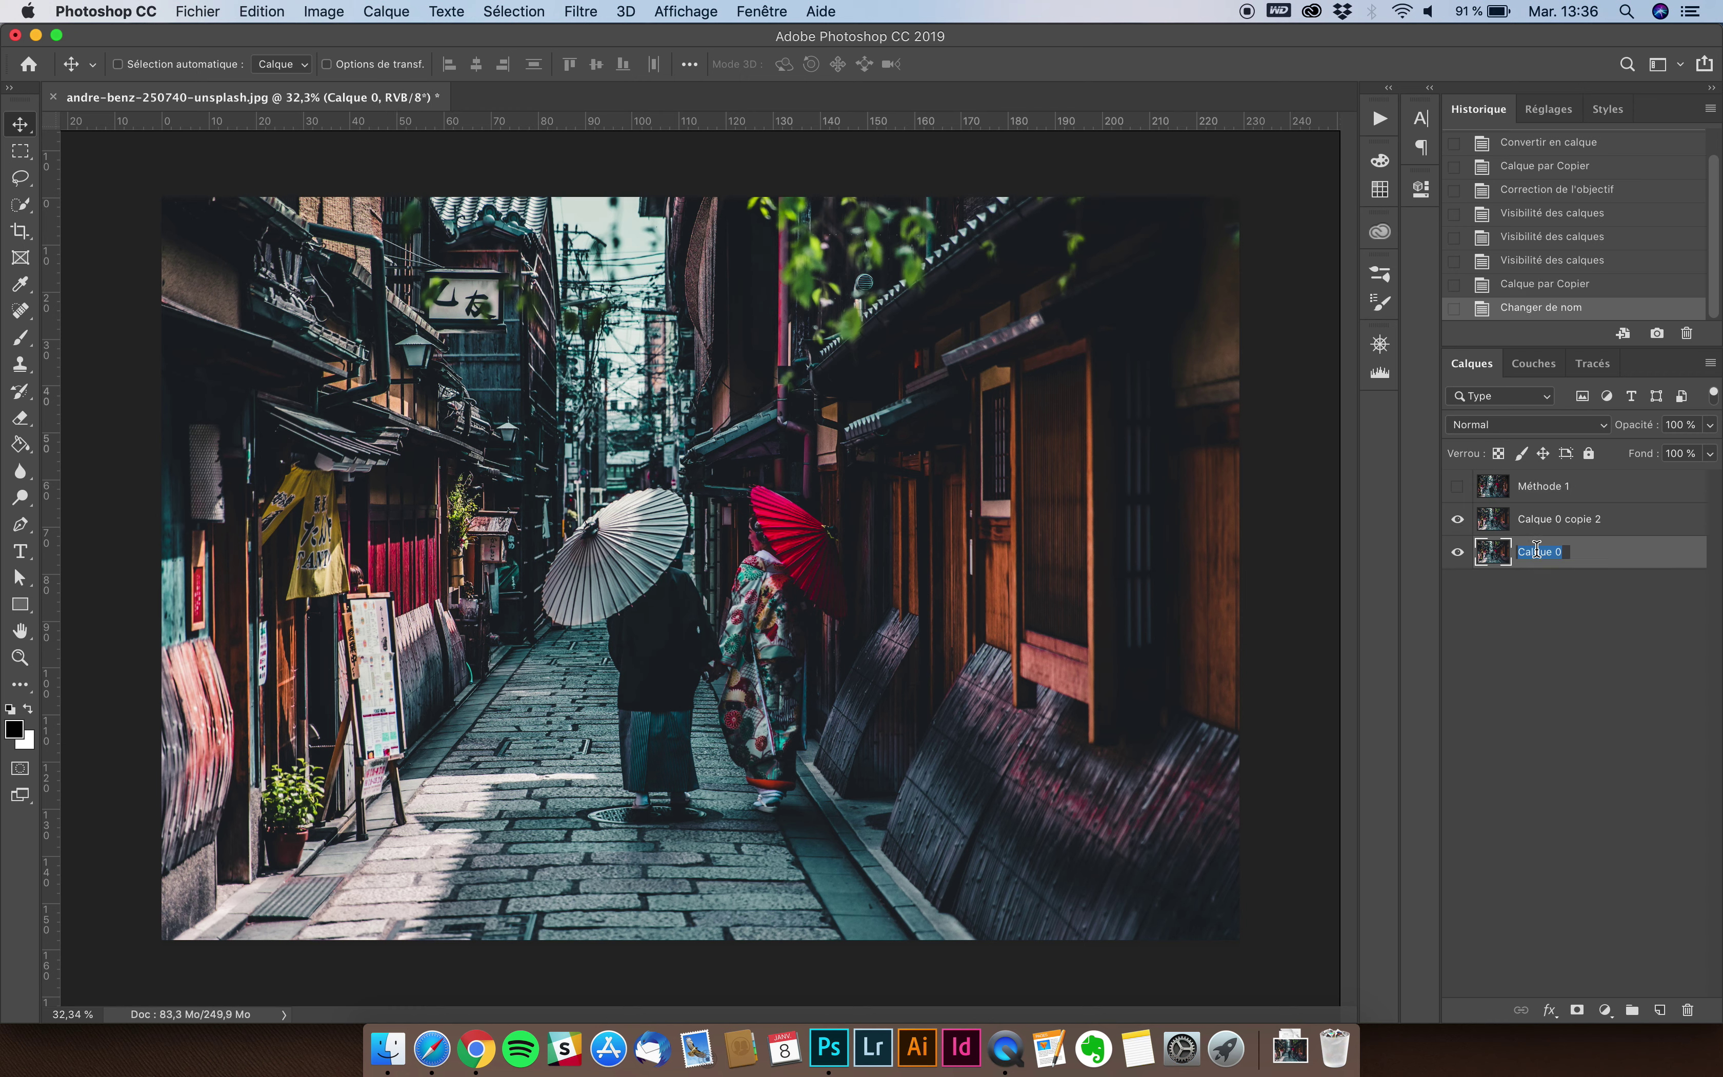
type("Origine")
key("Return")
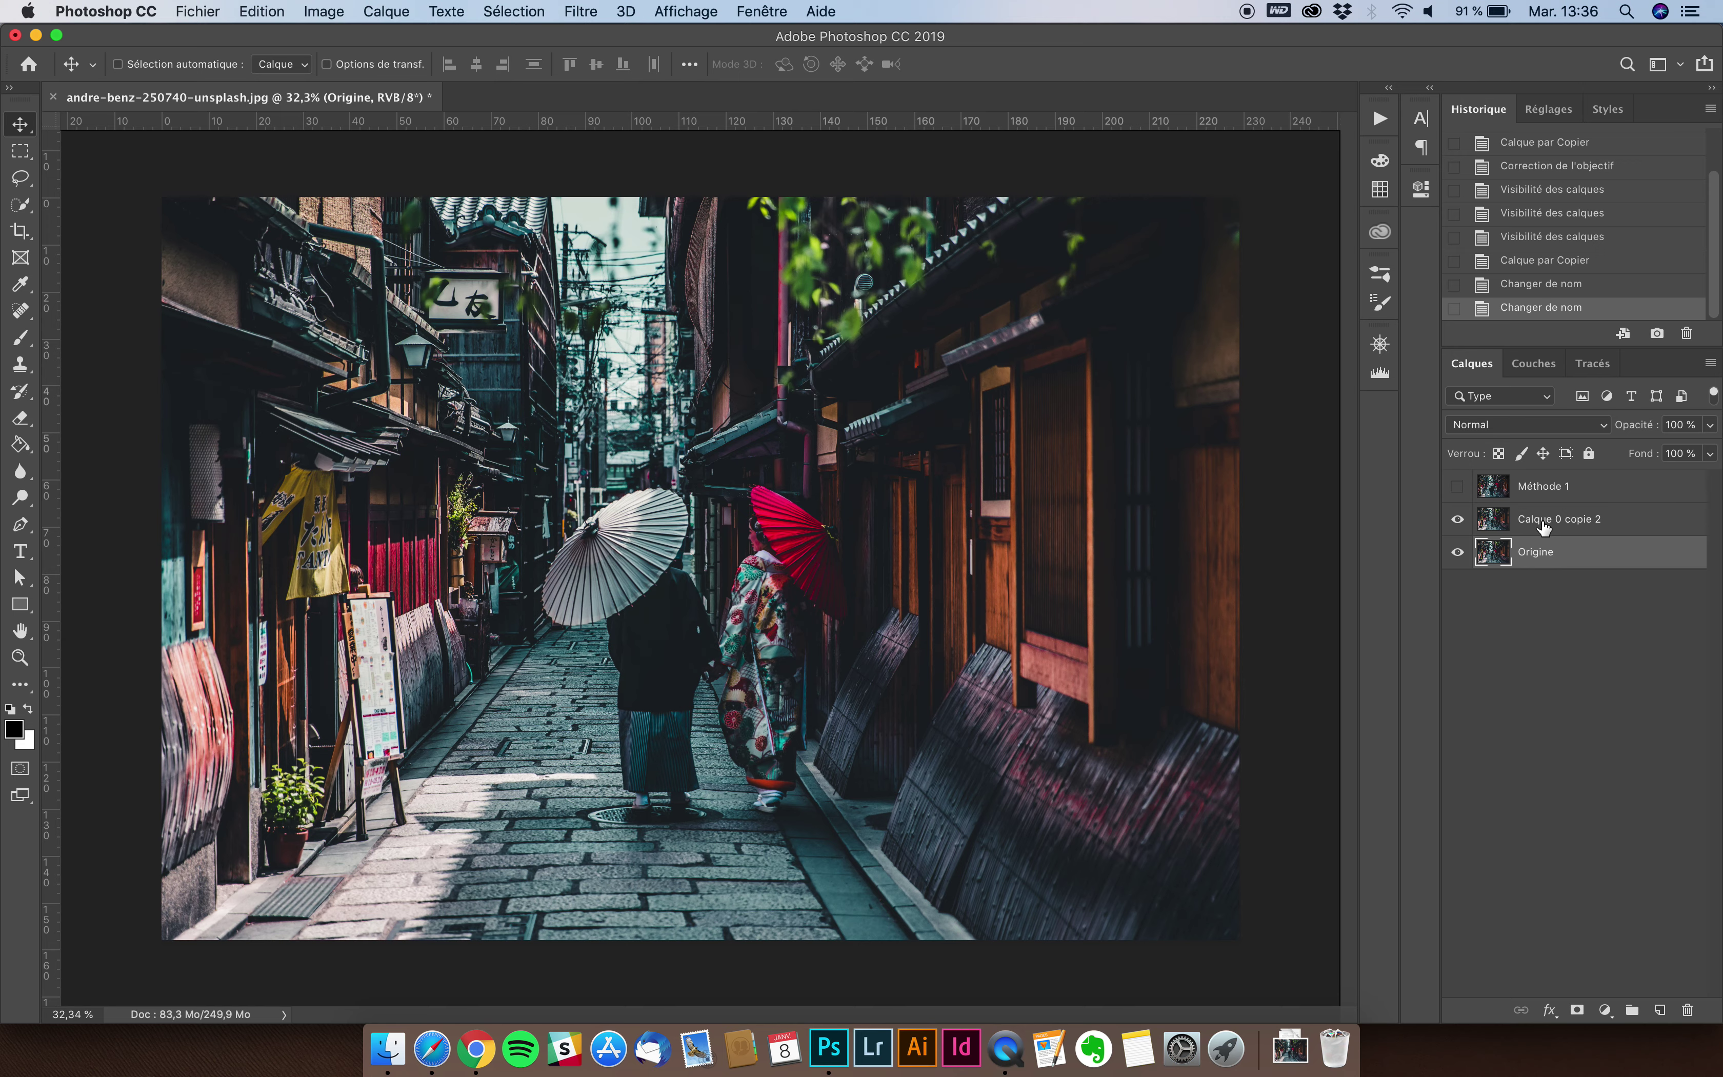
Rename the new copy to Méthode 2 and leave Méthode 1 hidden after comparing
double_click(1542, 519)
type("Méthode 2")
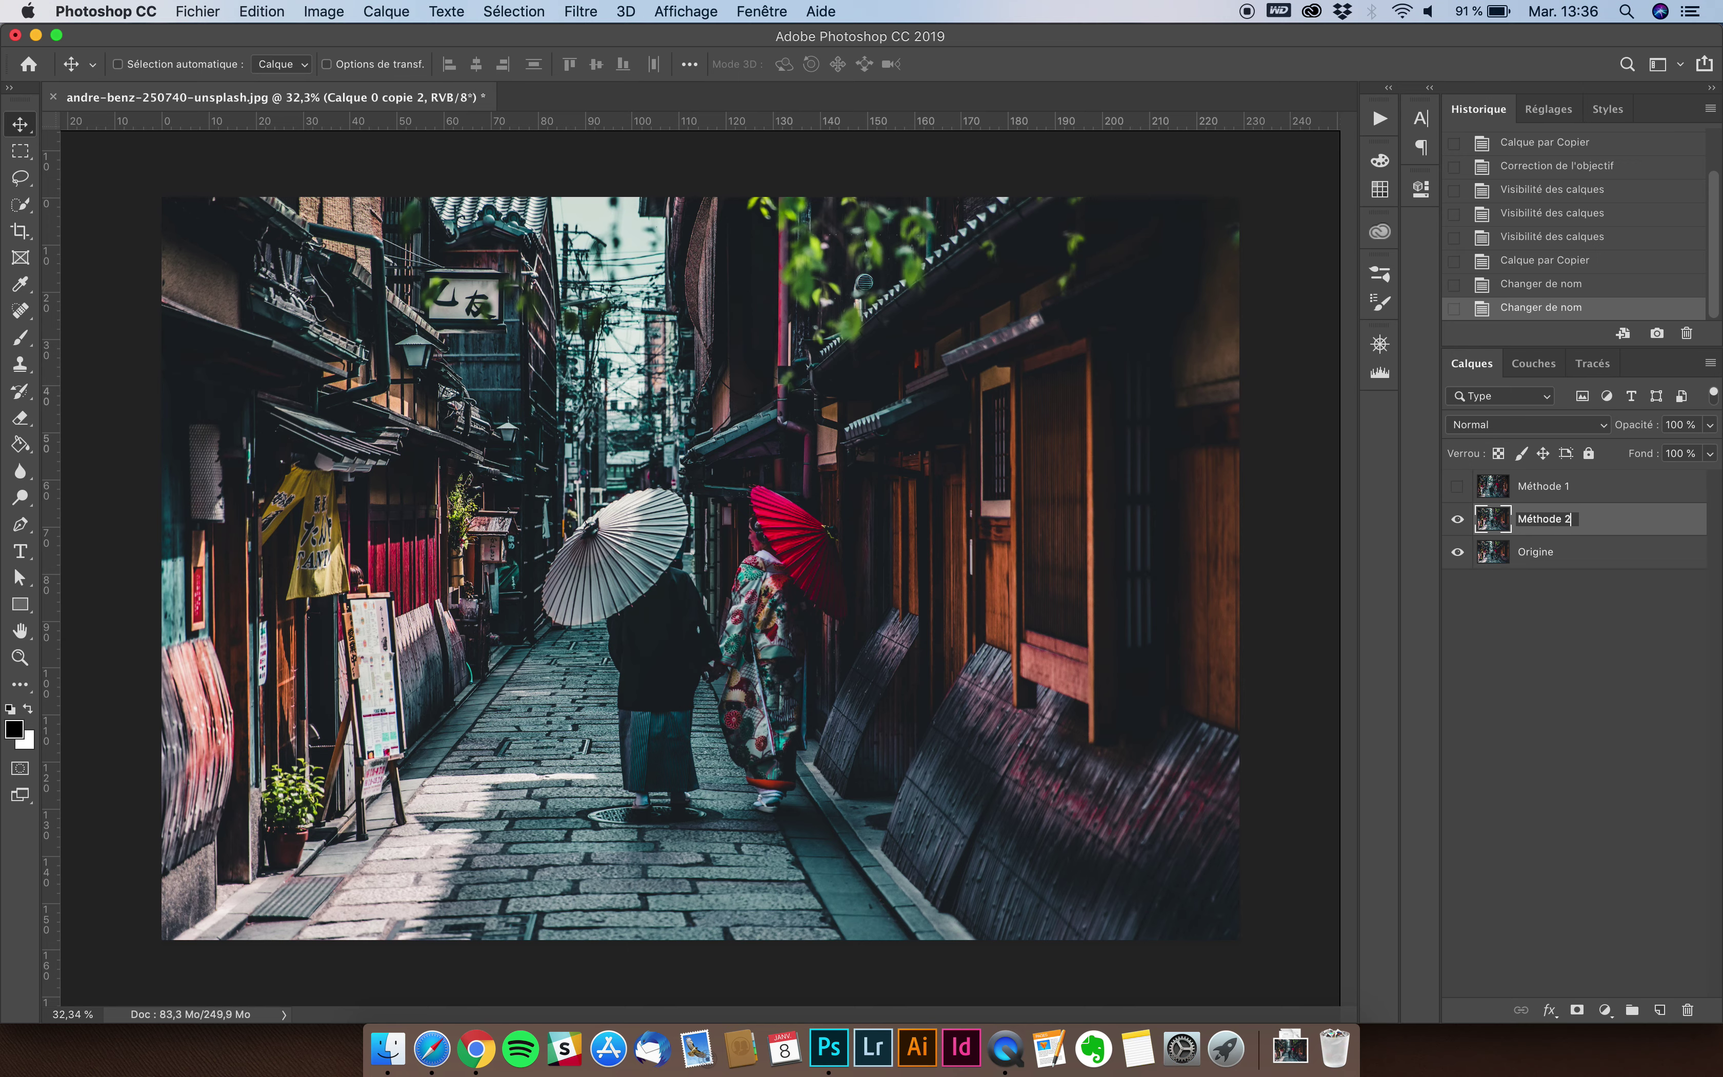
key("Return")
left_click(1458, 488)
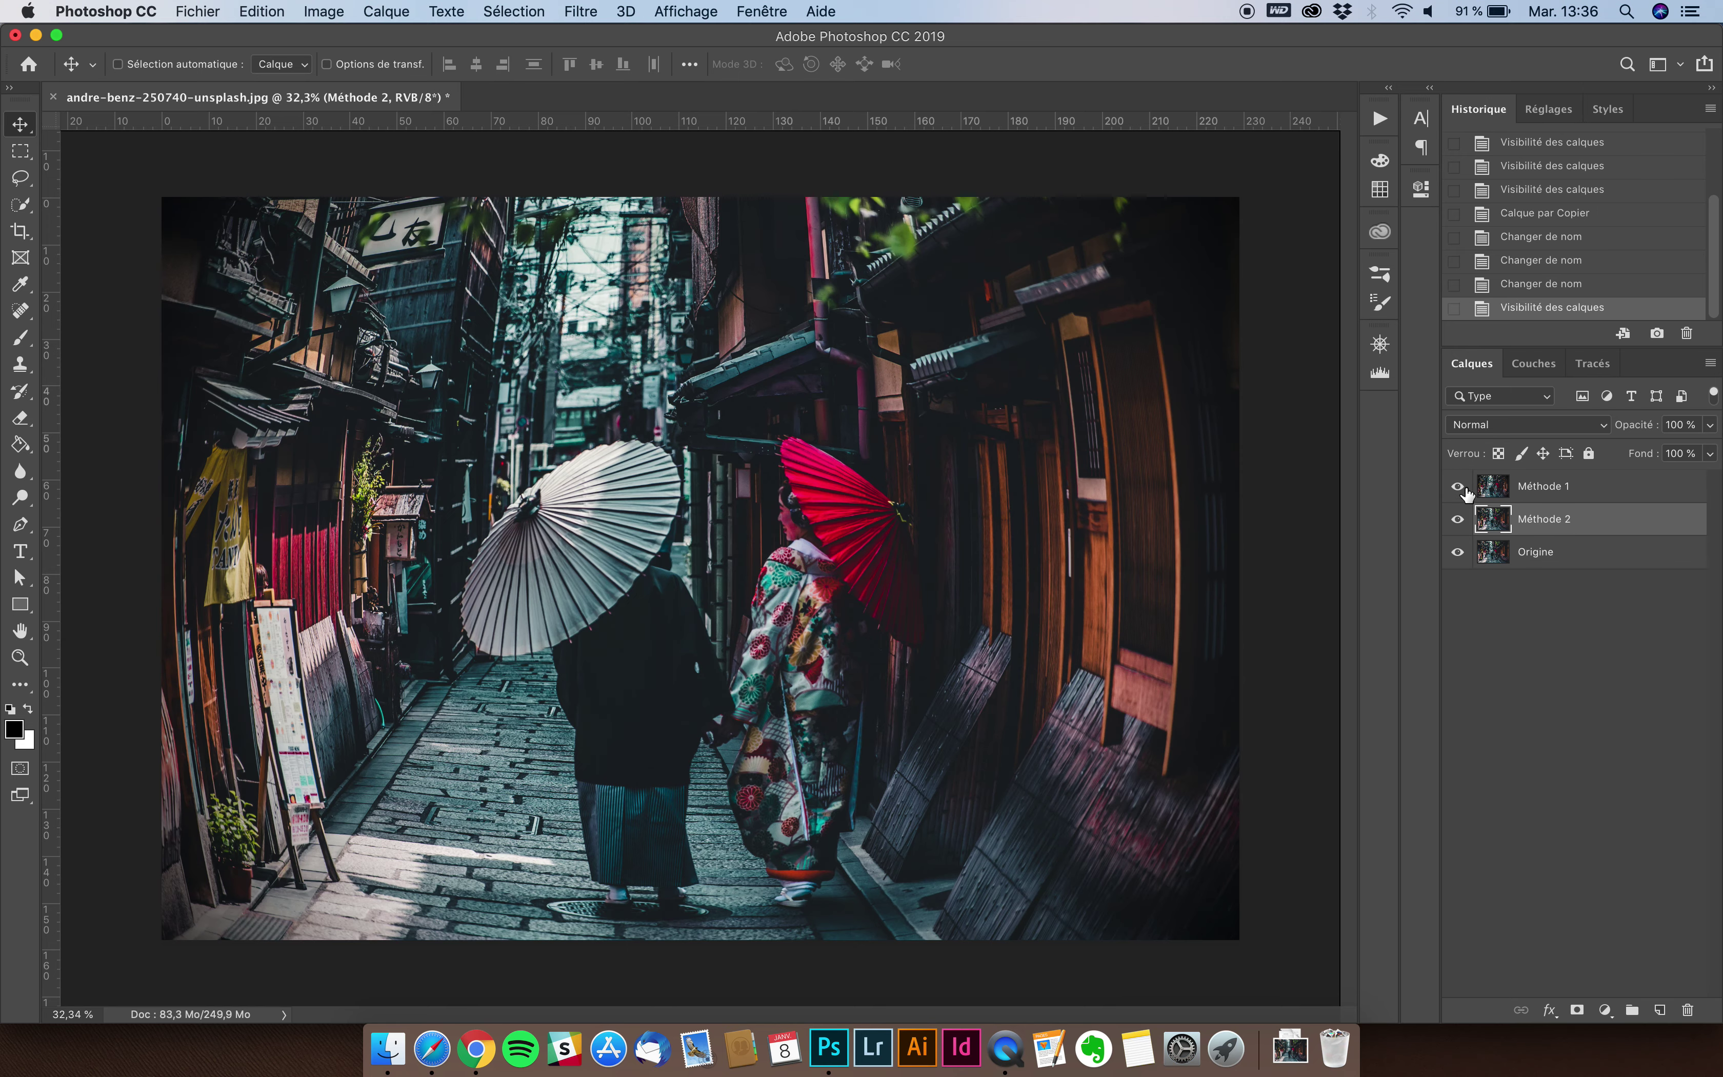
left_click(1458, 487)
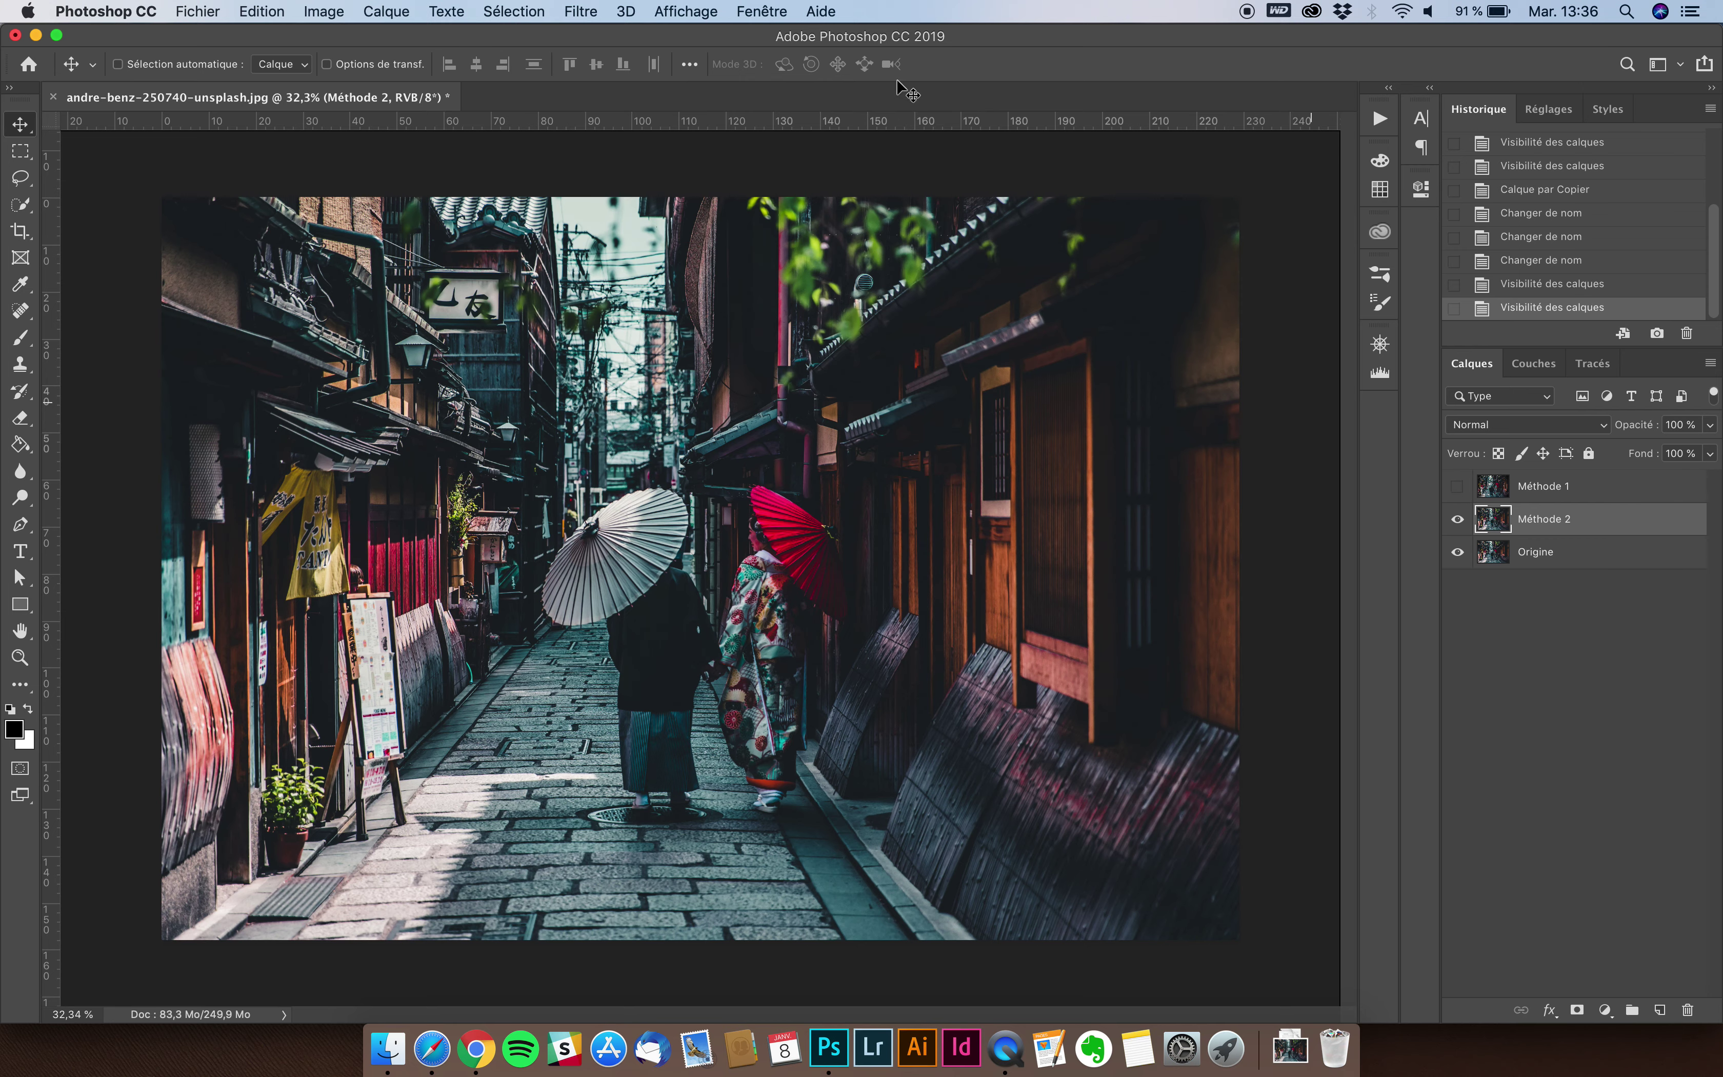
Open Liquify on Méthode 2, choose the Dilatation (Bloat) tool, and zoom the preview out
left_click(588, 9)
left_click(588, 8)
left_click(581, 11)
left_click(627, 195)
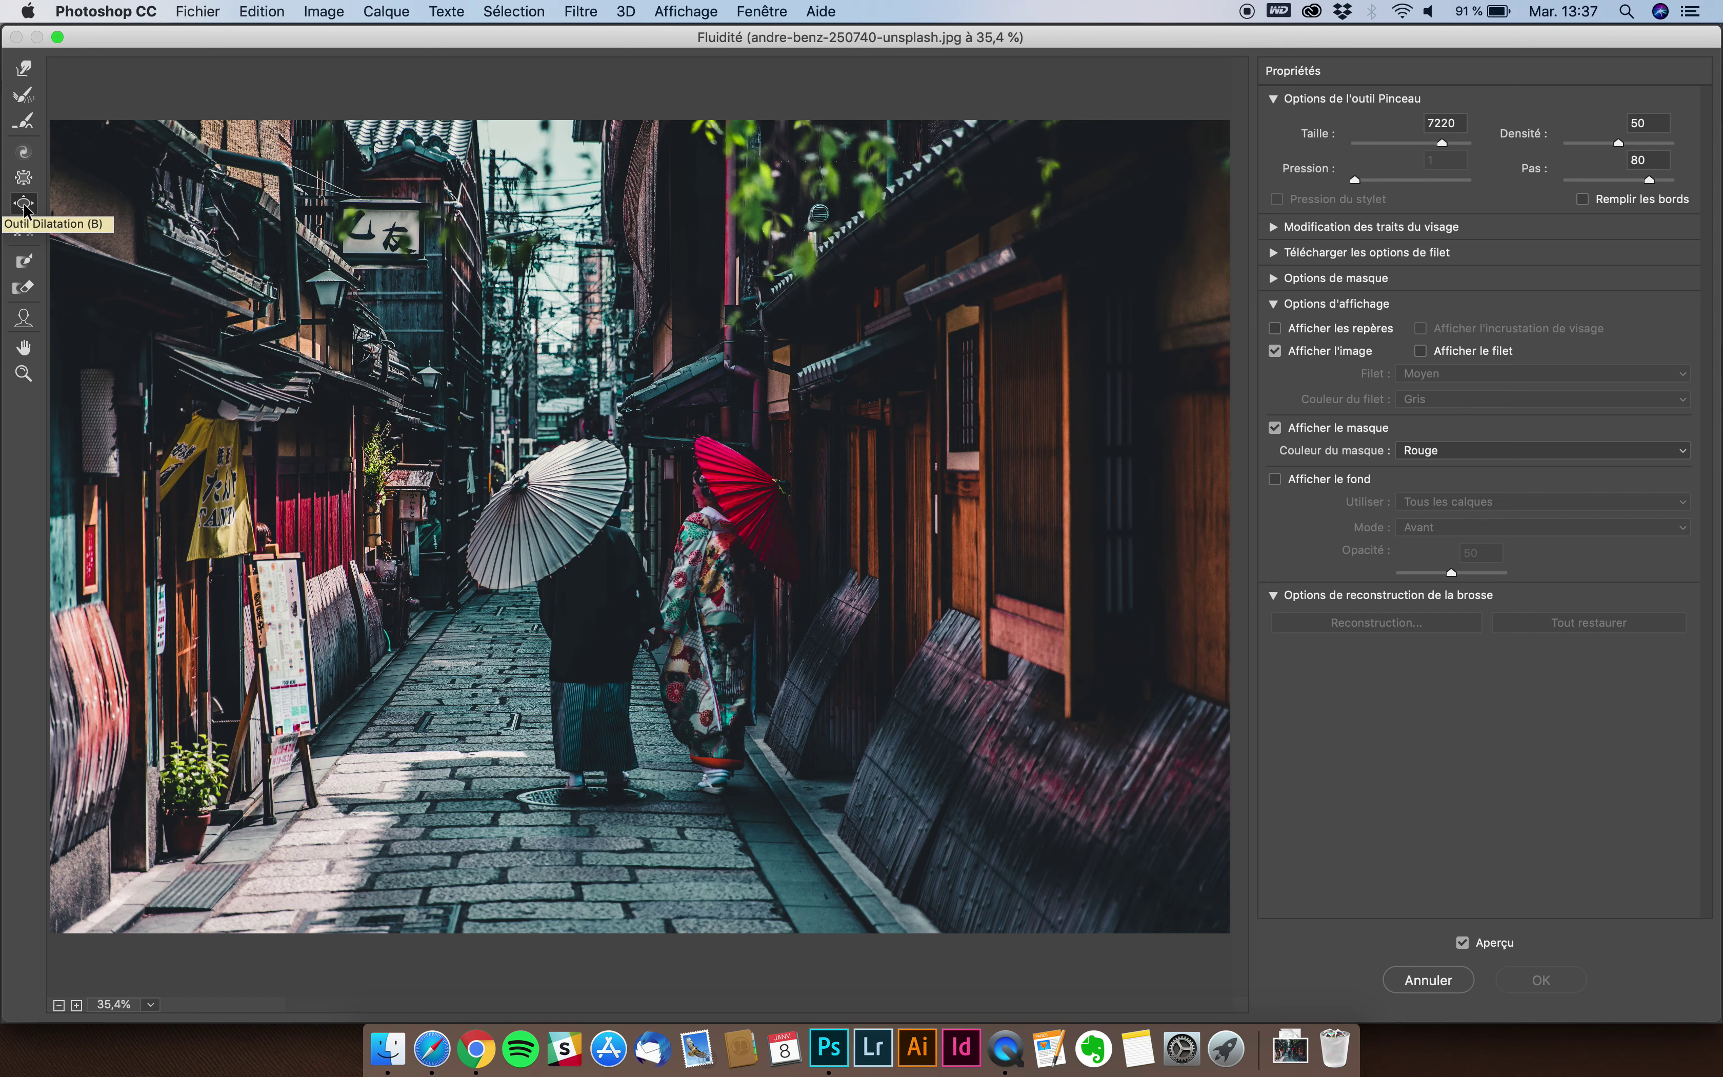
left_click(24, 205)
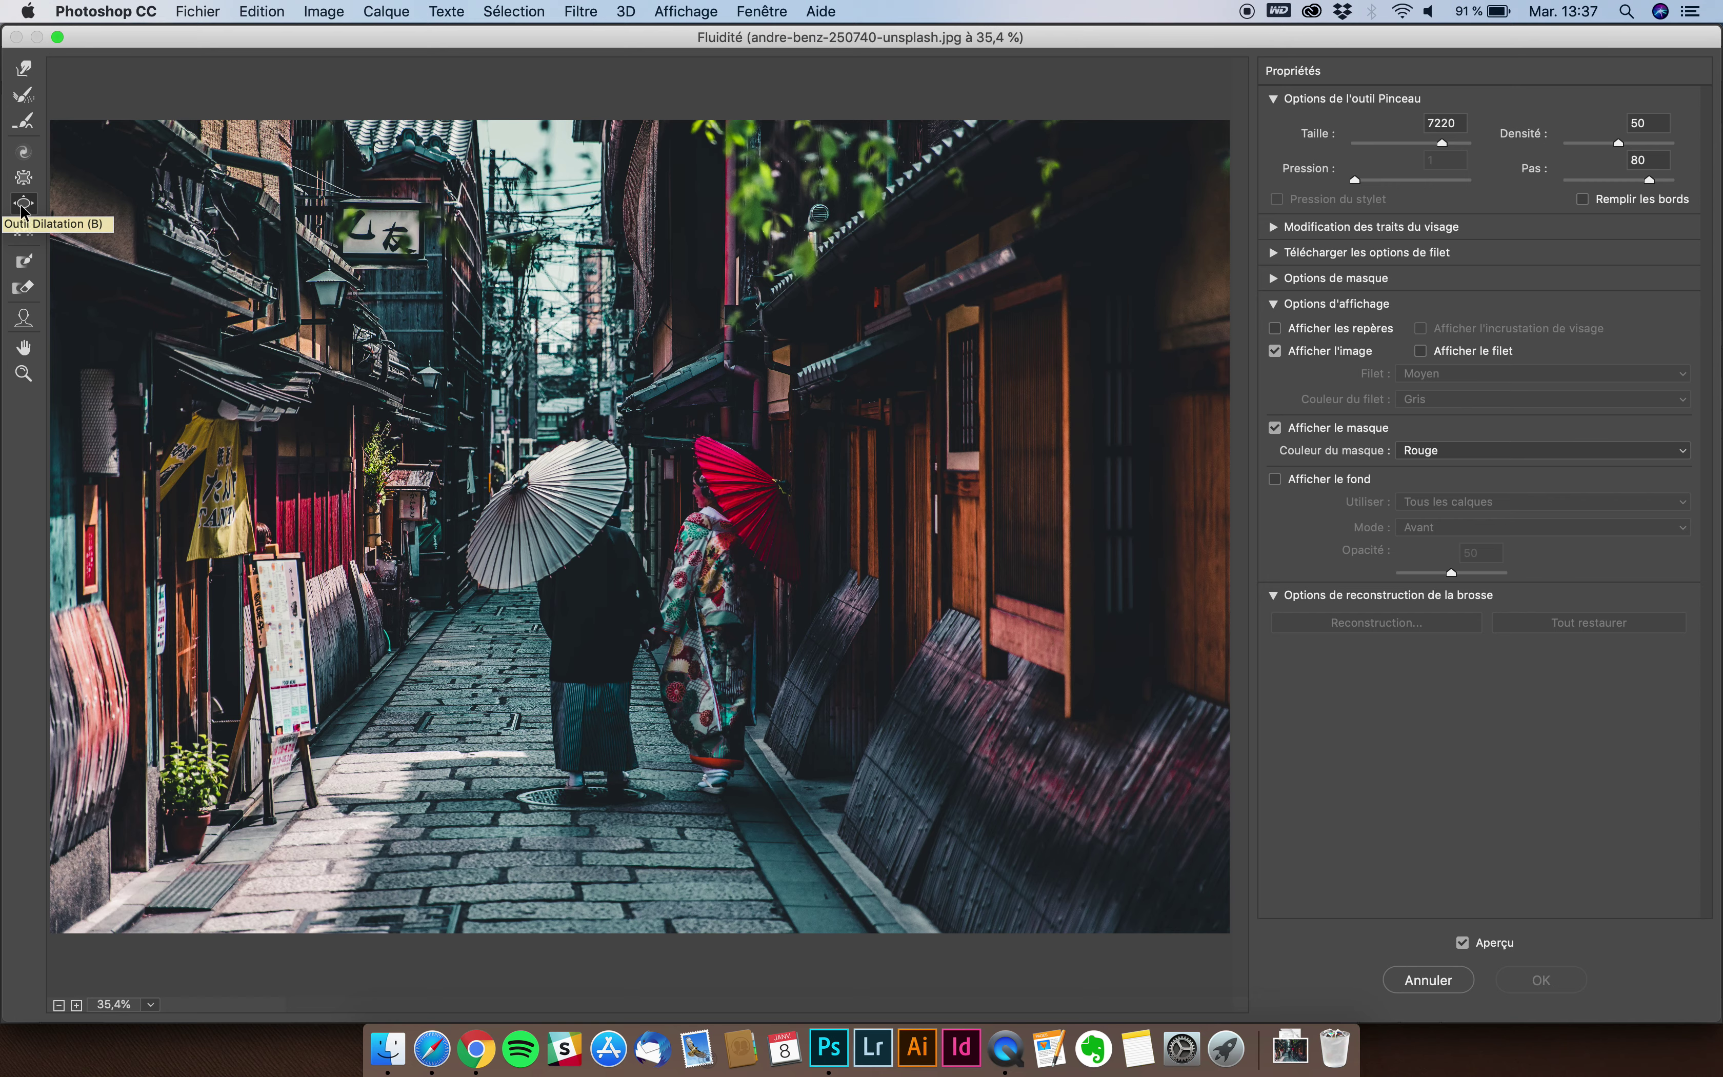
left_click(58, 1004)
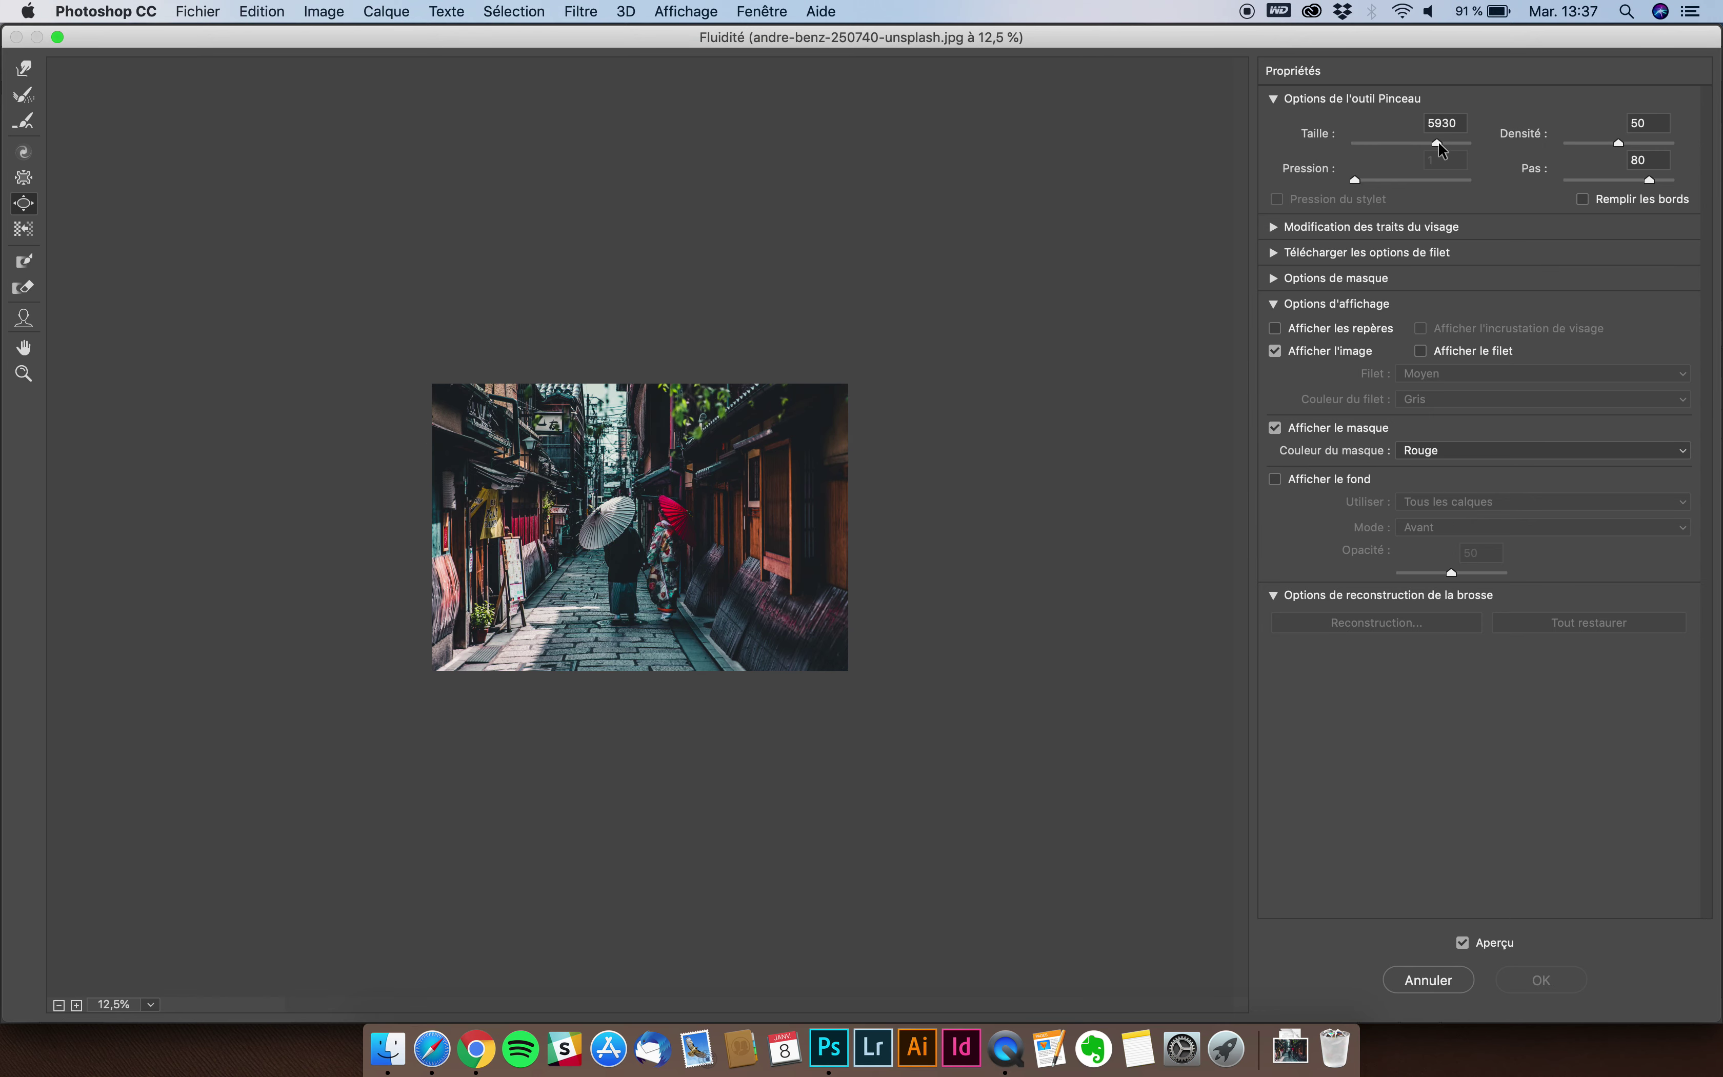
Enlarge the Bloat brush to about 7742, bulge the image centre, then zoom to 25%
left_click_drag(1438, 142, 1442, 142)
left_click_drag(641, 527, 675, 518)
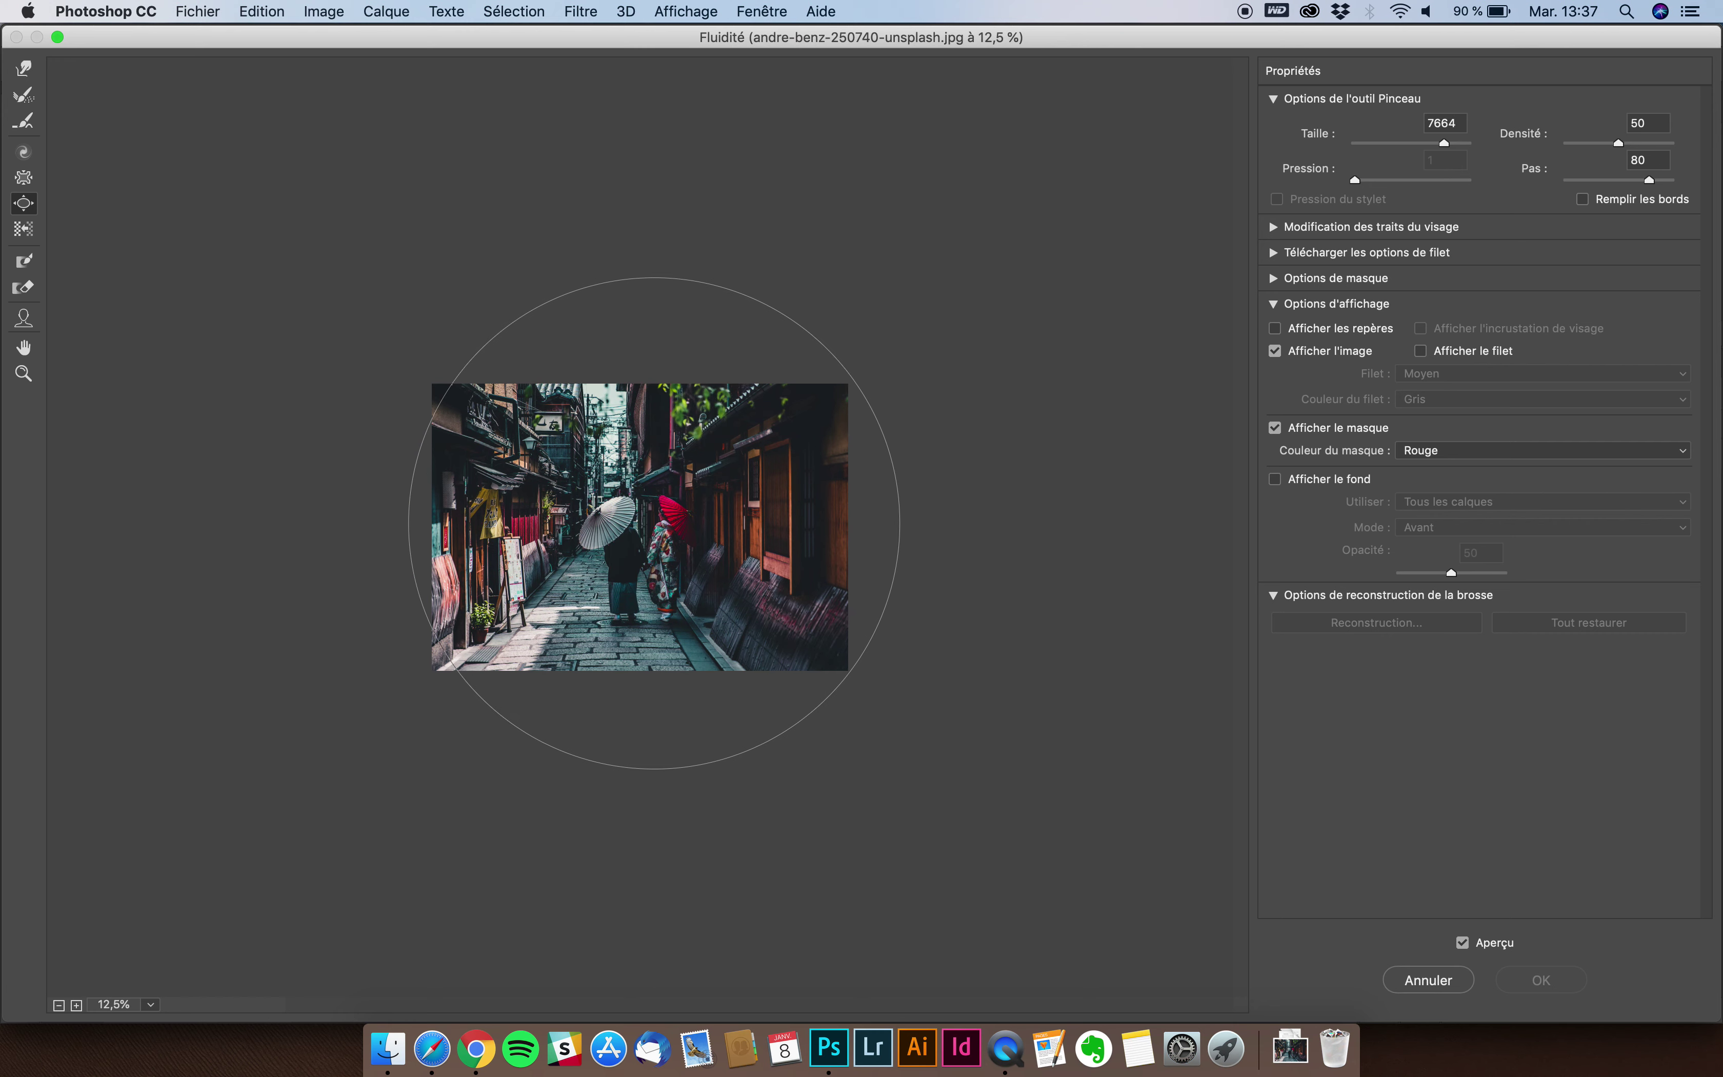
mouse_move(642, 520)
left_mouse_down()
mouse_move(602, 522)
mouse_move(640, 519)
left_mouse_up()
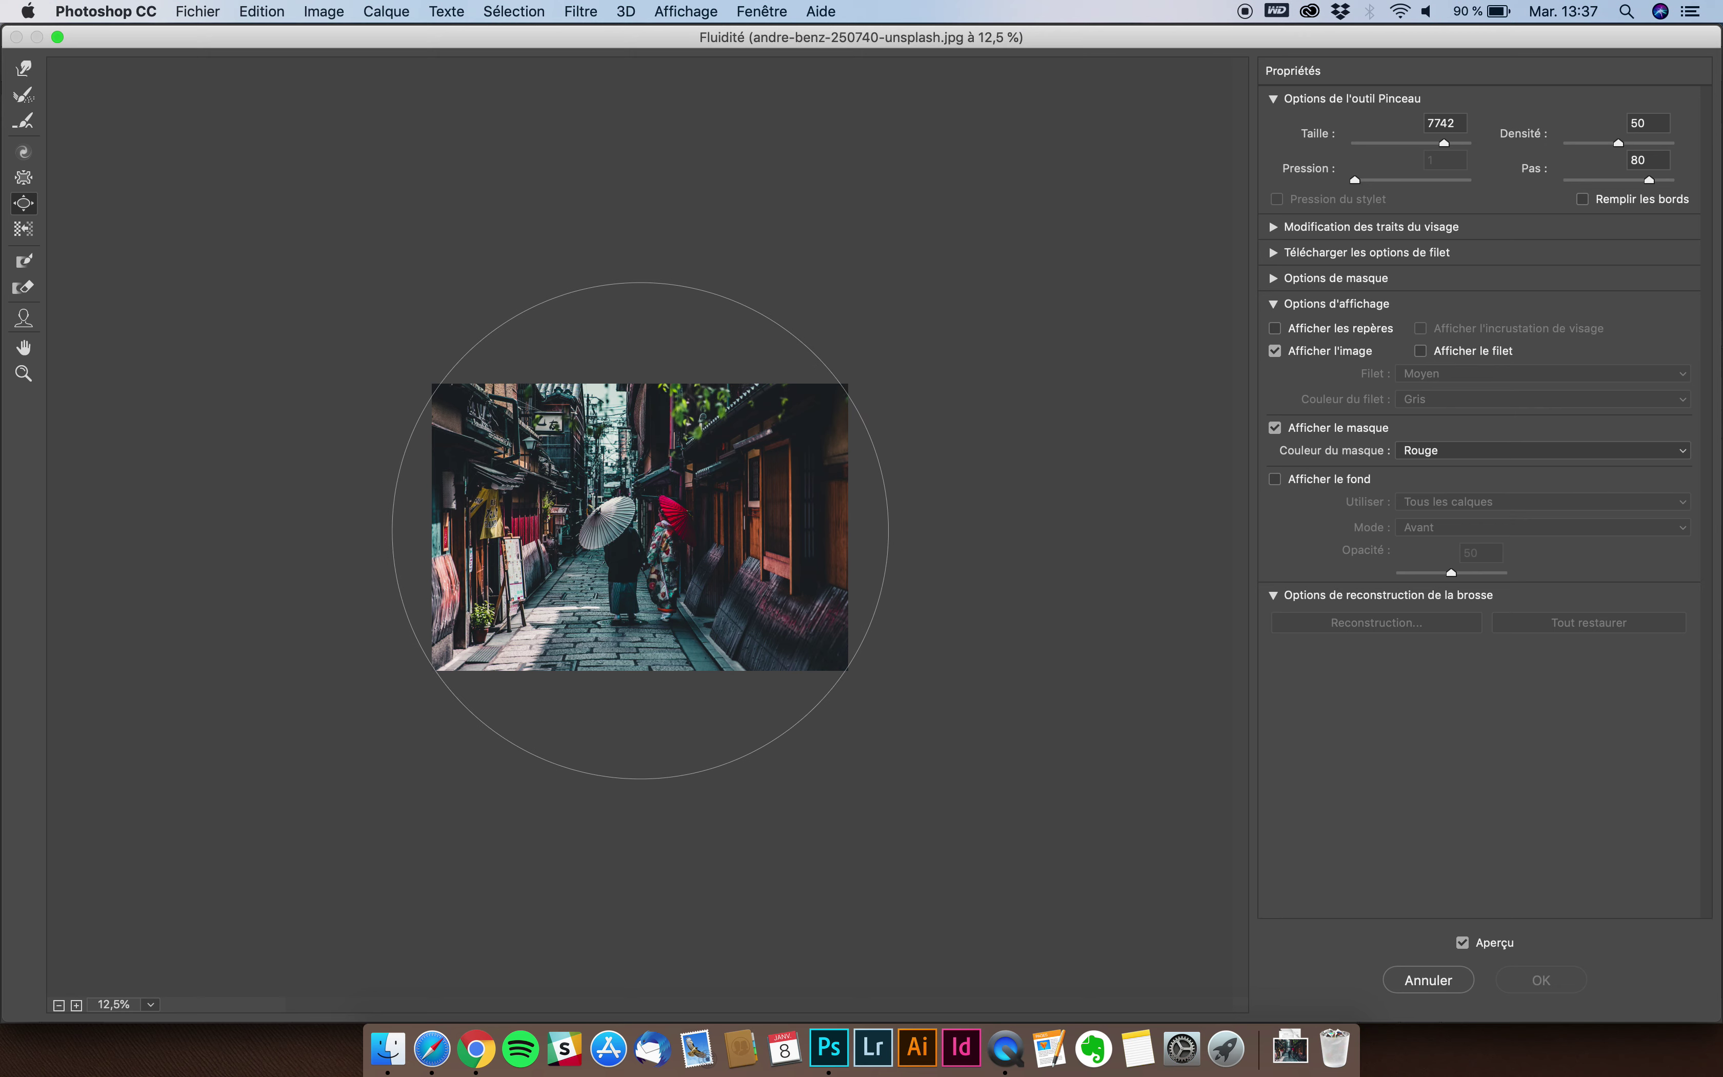
left_click_drag(639, 530, 639, 530)
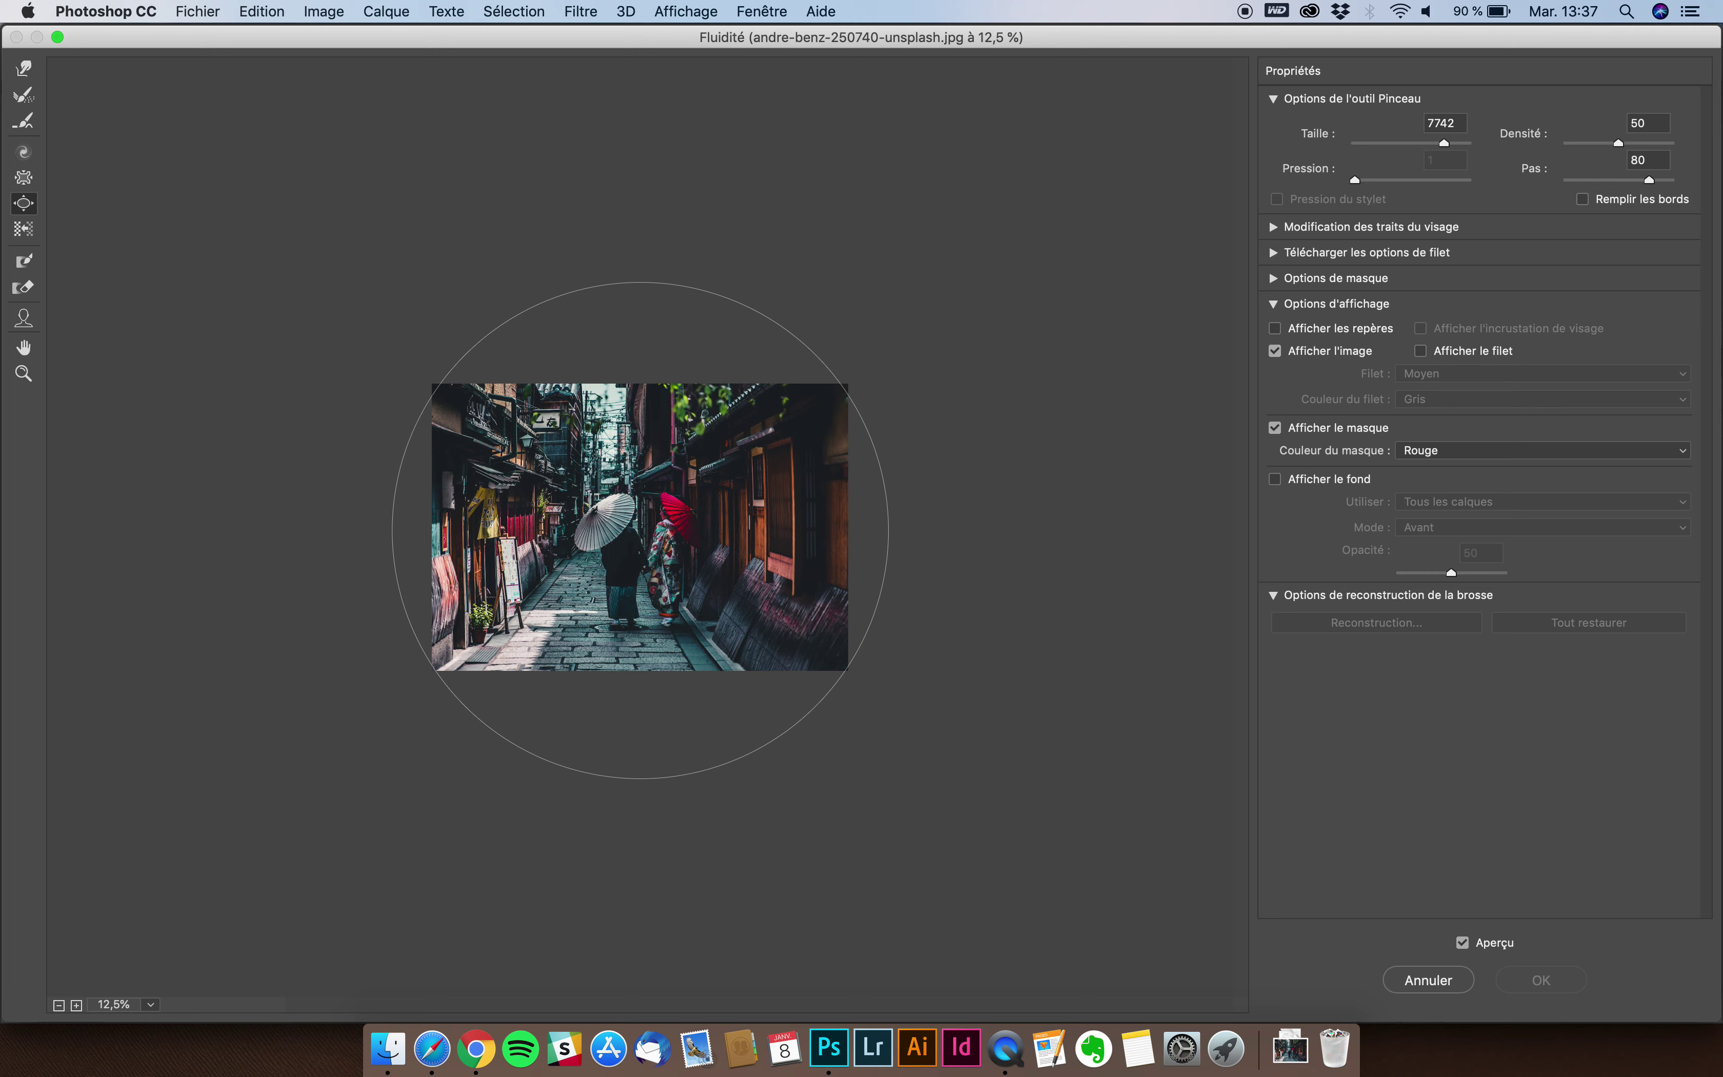
left_click_drag(639, 531, 631, 529)
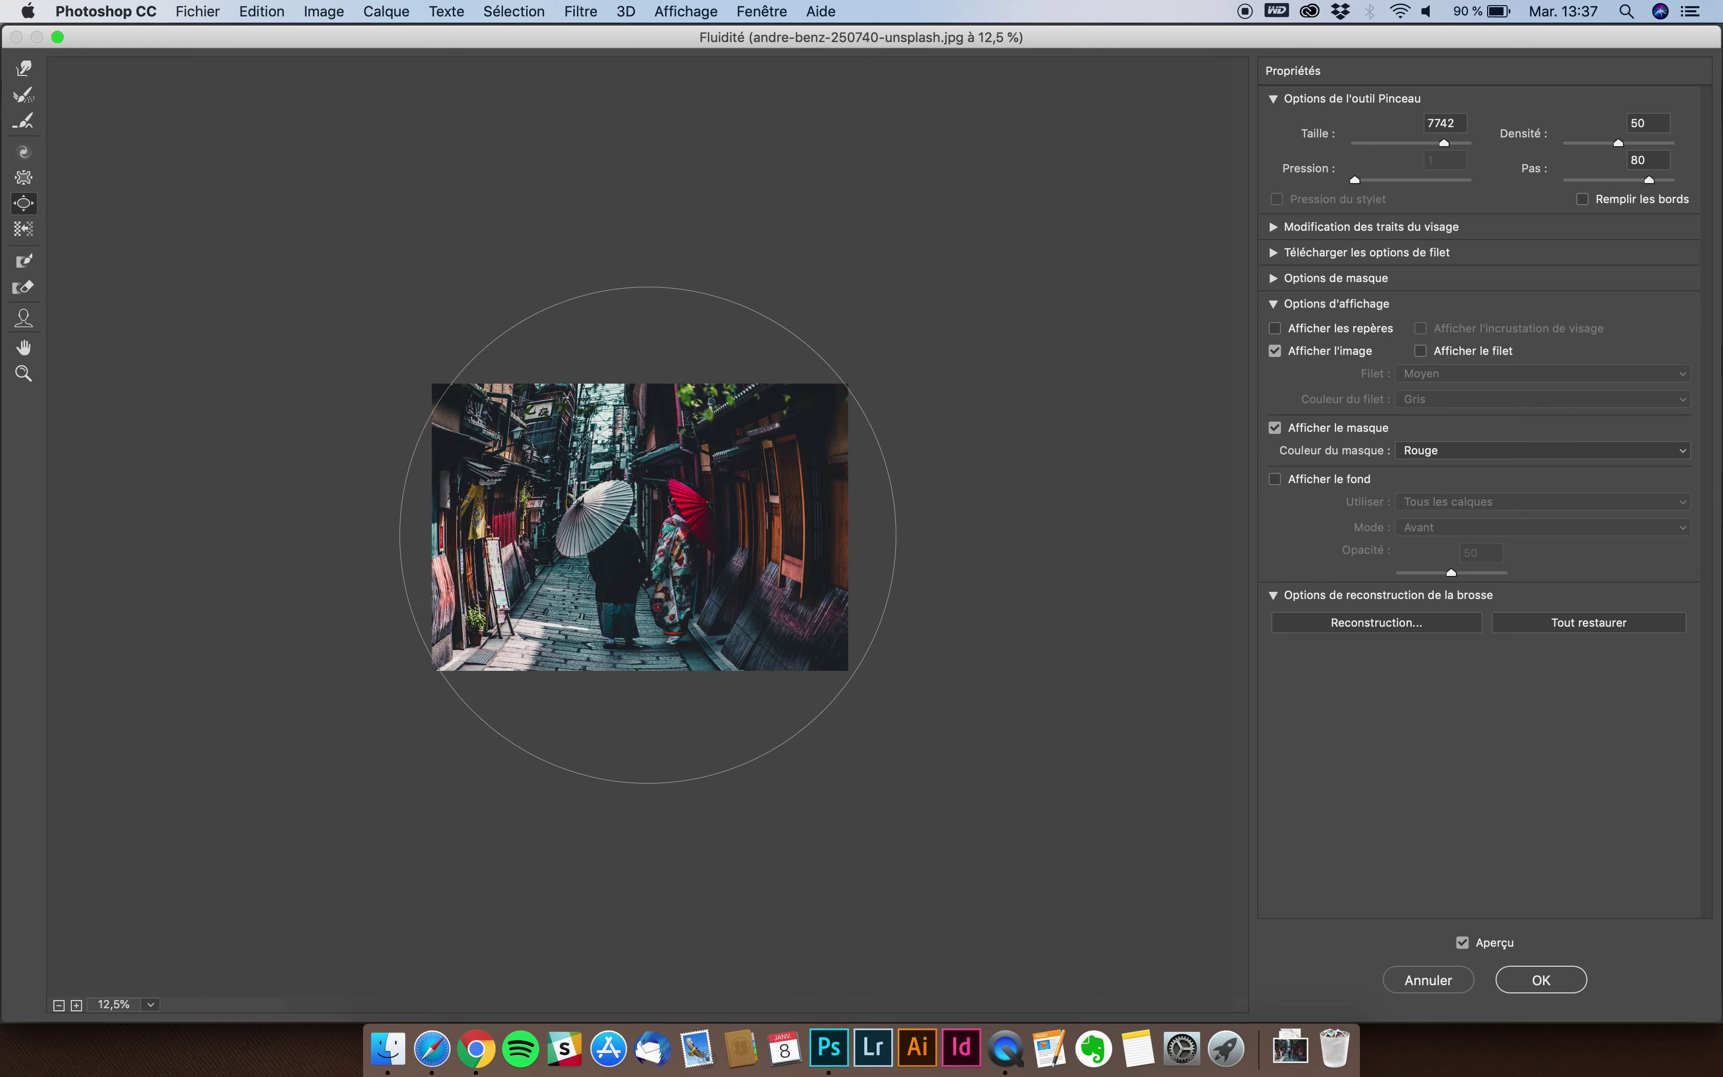
left_click(76, 1005)
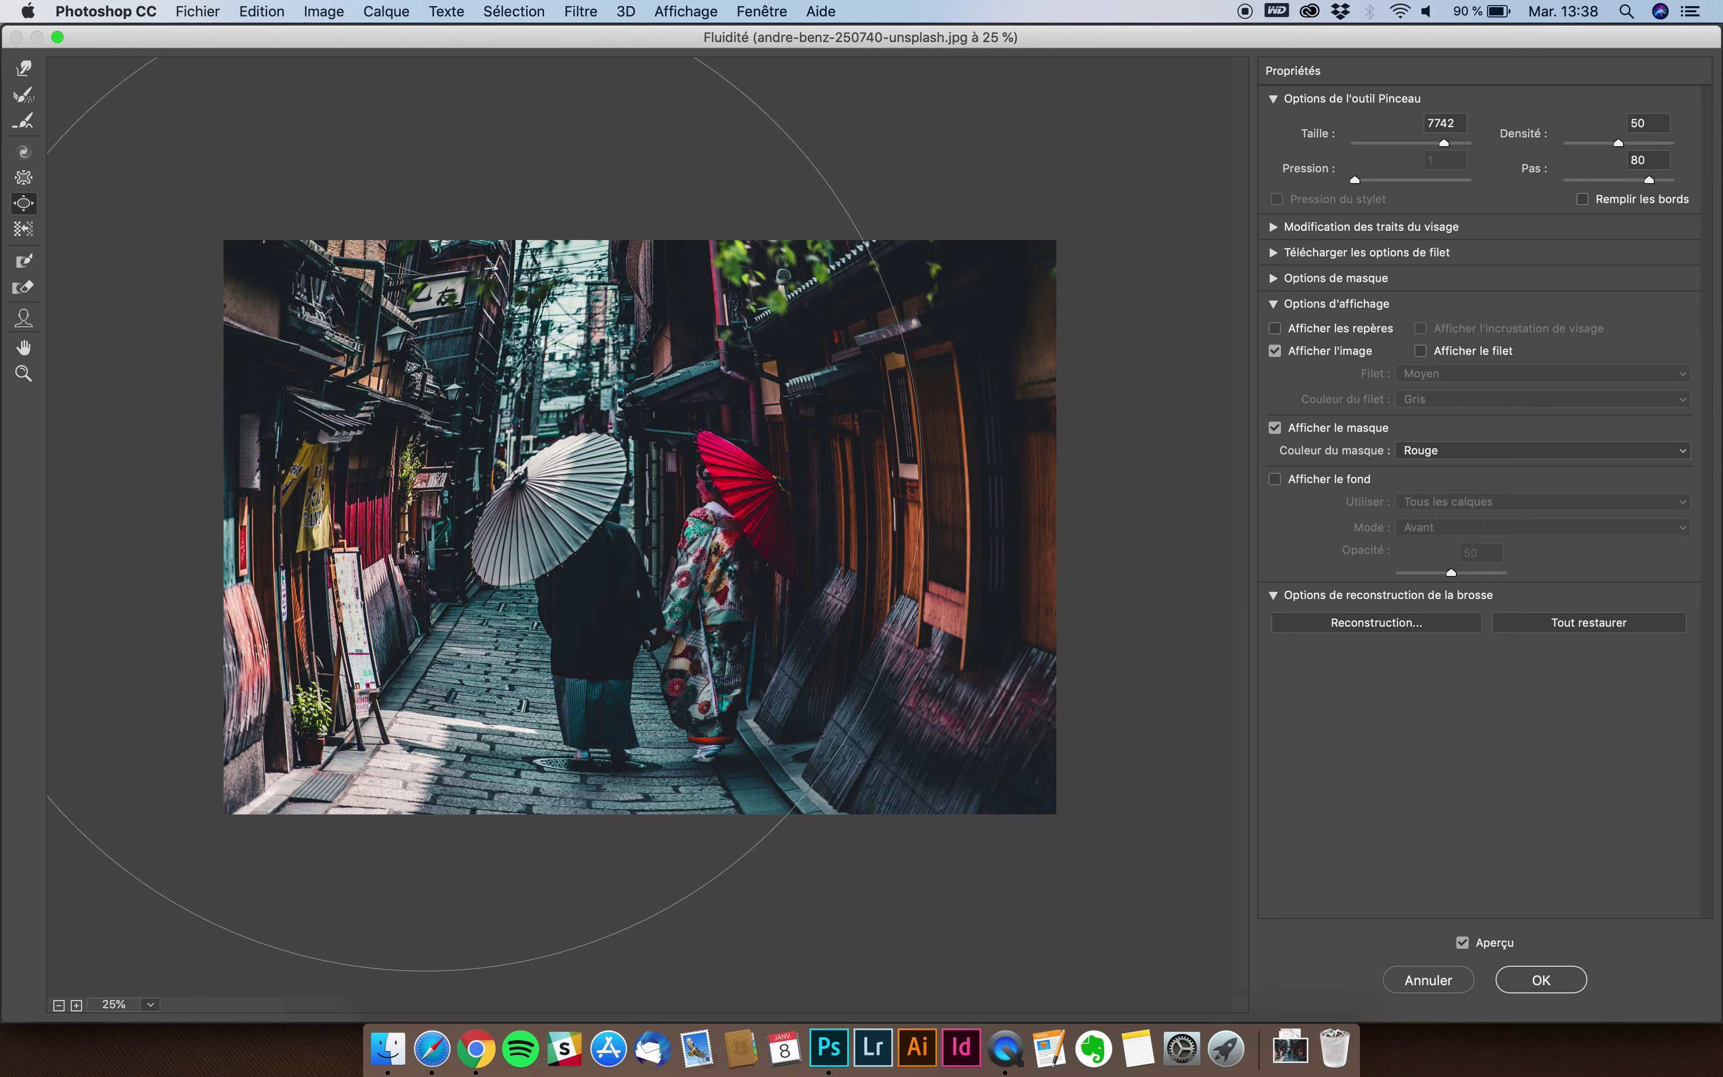
Set the Forward Warp brush to 7183, zoom out to 12.5%, and push the left side outward
left_click(24, 69)
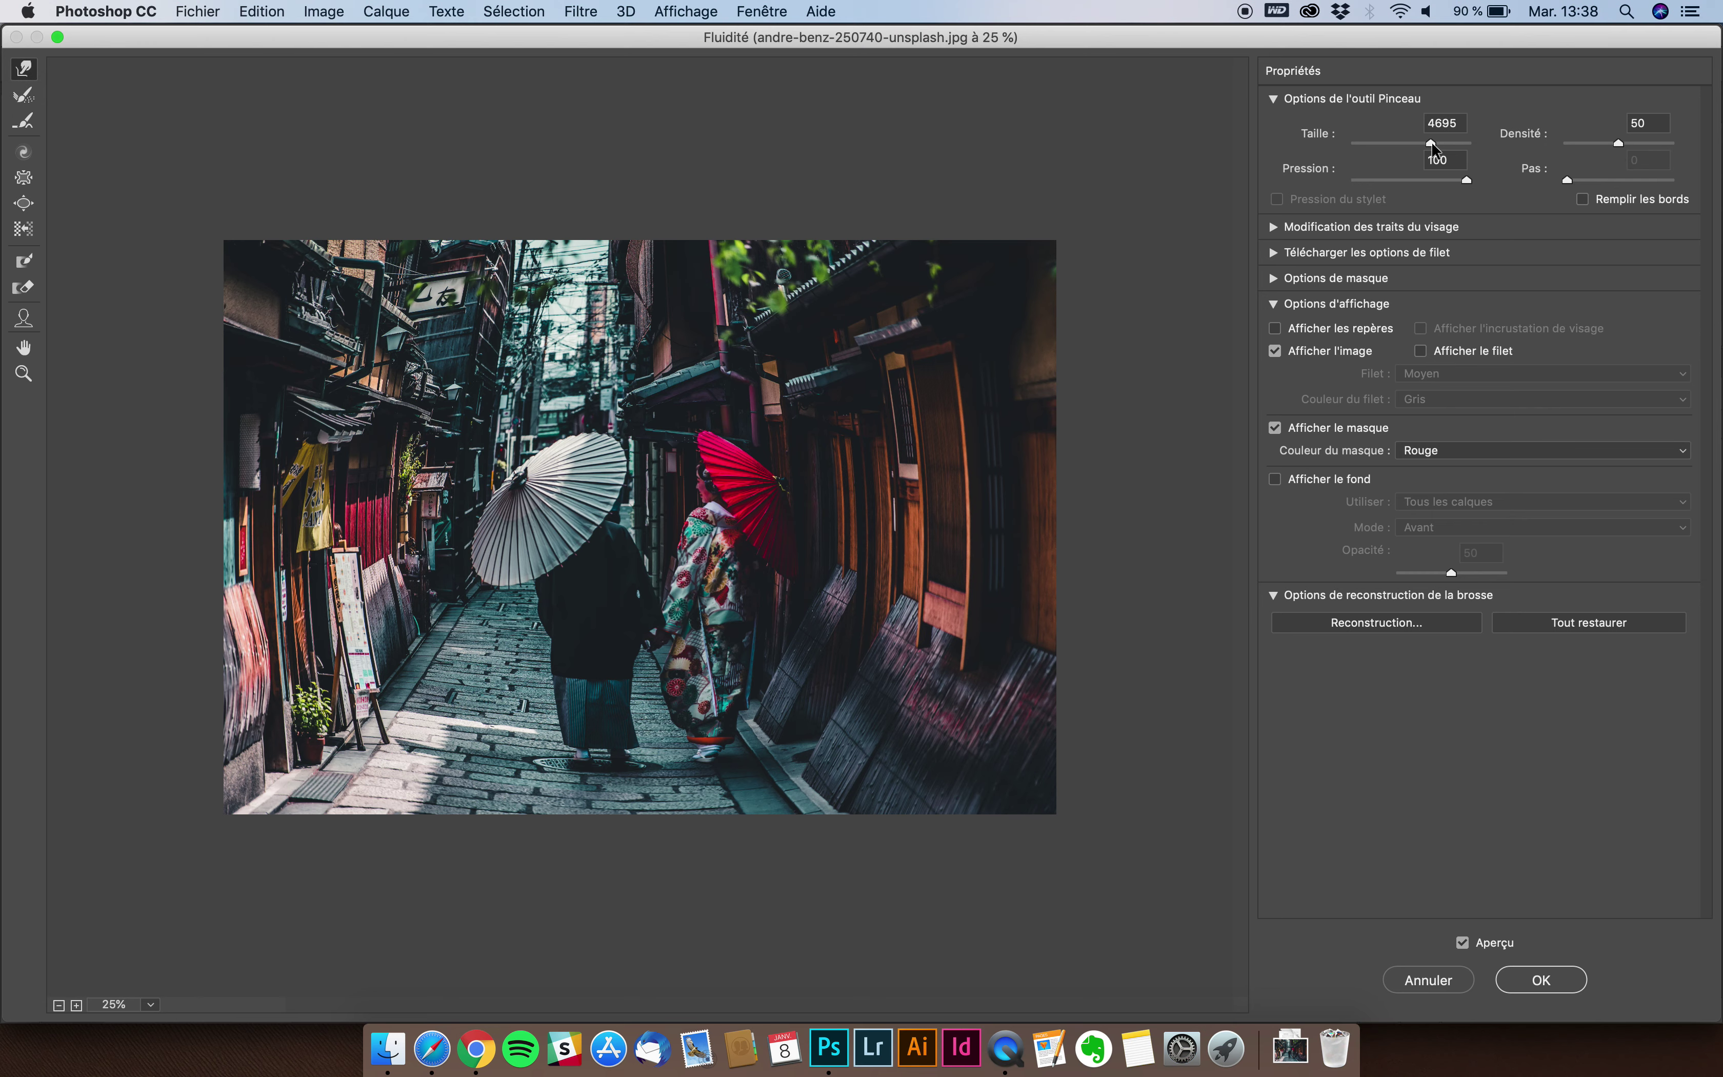
left_click_drag(1428, 142, 1430, 142)
key("bracketright")
key("bracketright")
left_click(584, 517)
key("bracketright")
left_click(712, 509)
key("super+z")
key("super+z")
left_click(57, 1005)
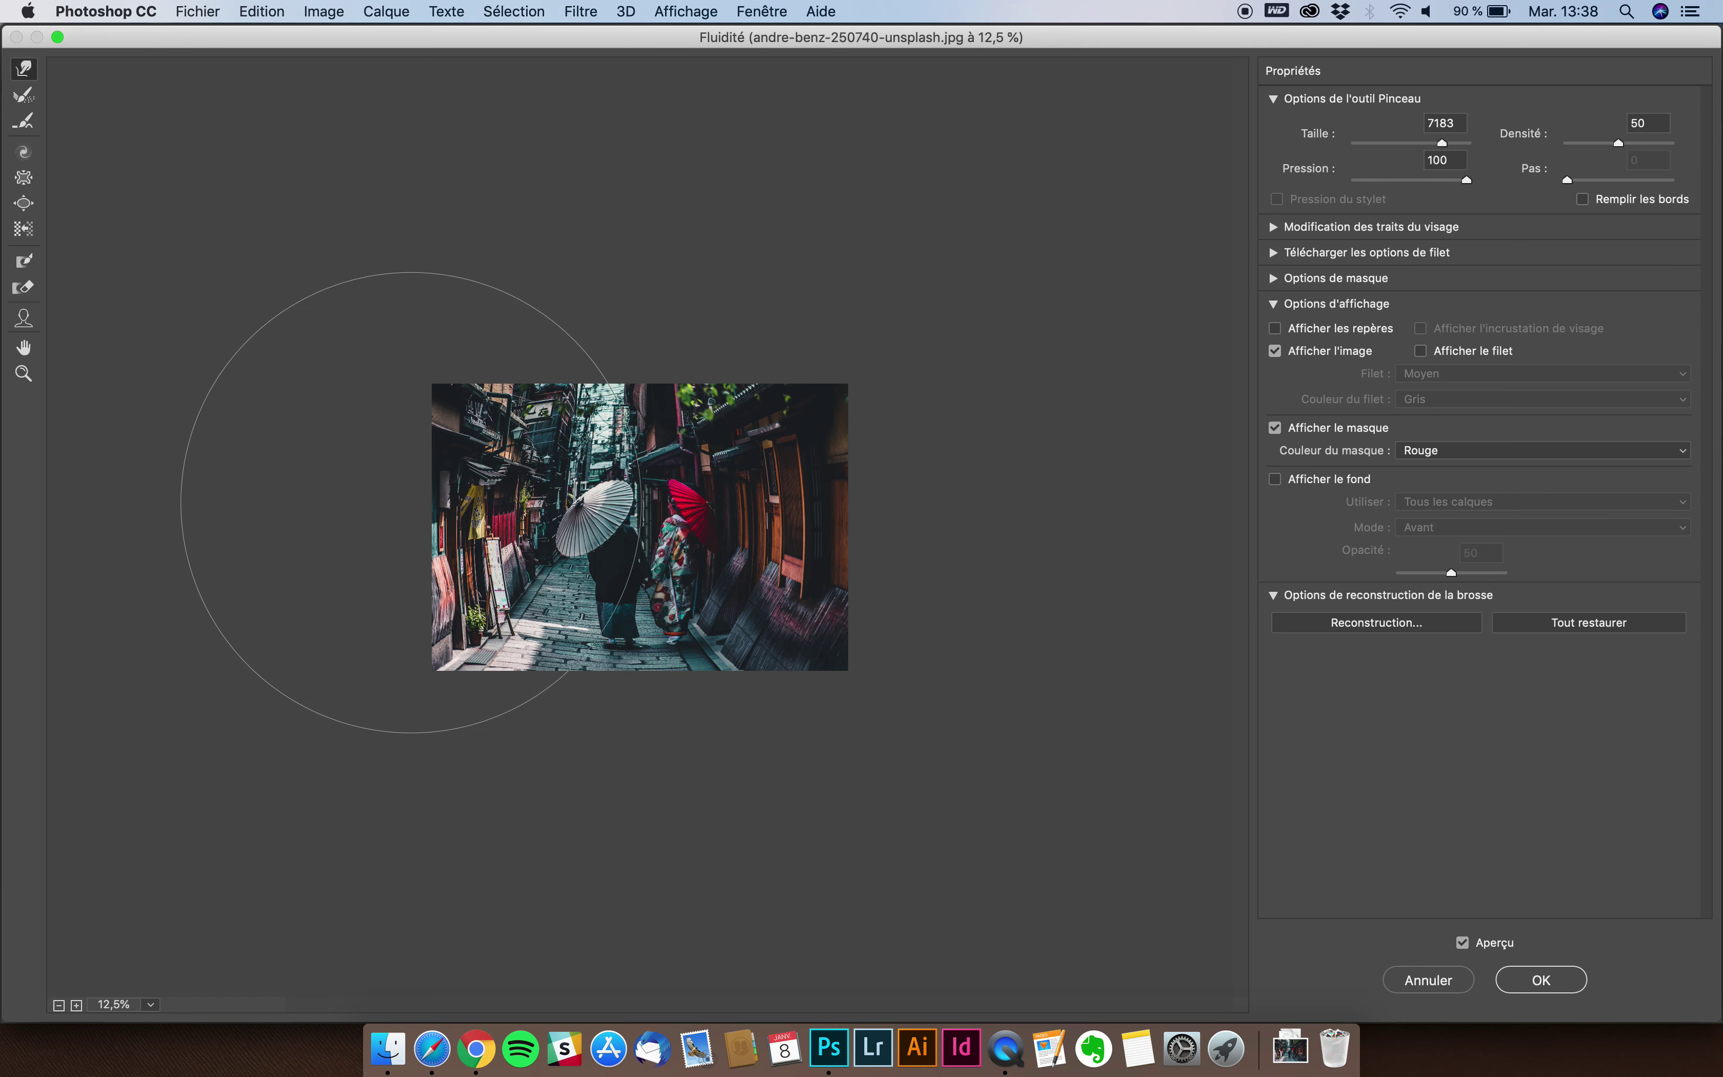
left_click_drag(454, 521, 441, 518)
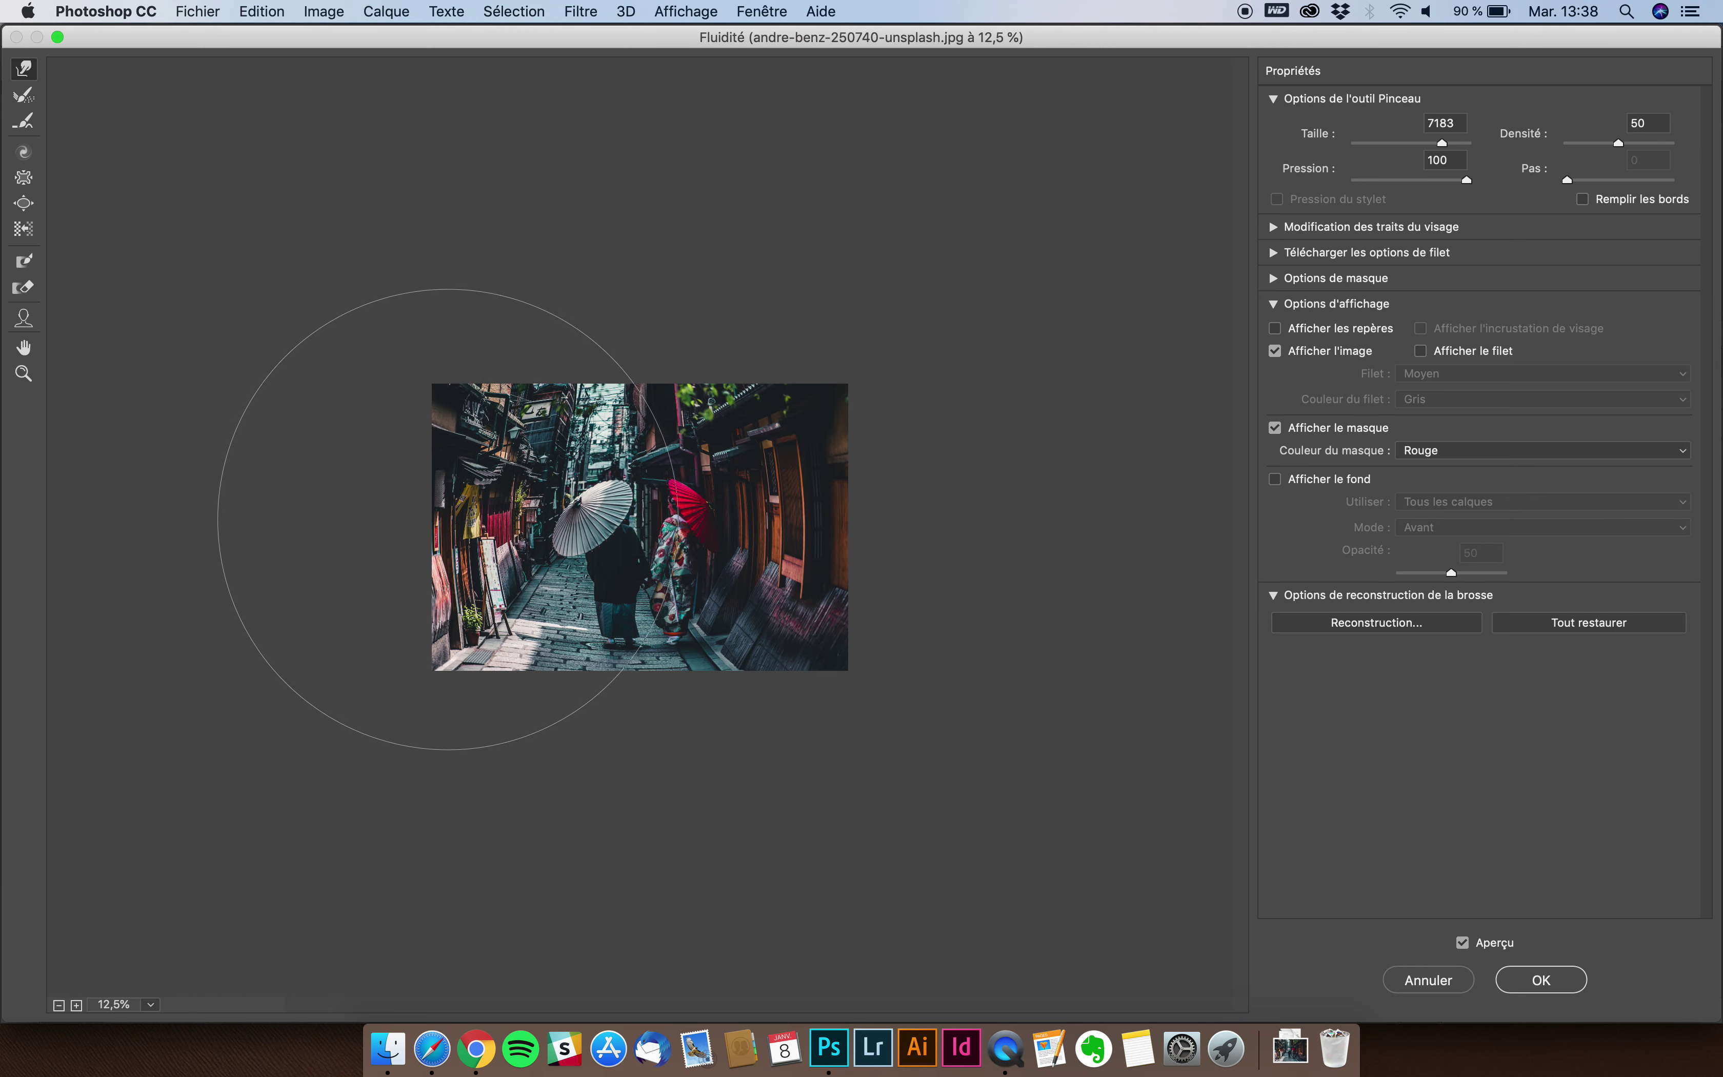
Warp the right doors, top-left, left and bottom edges outward, undoing one leftward stroke
left_click_drag(796, 522, 830, 513)
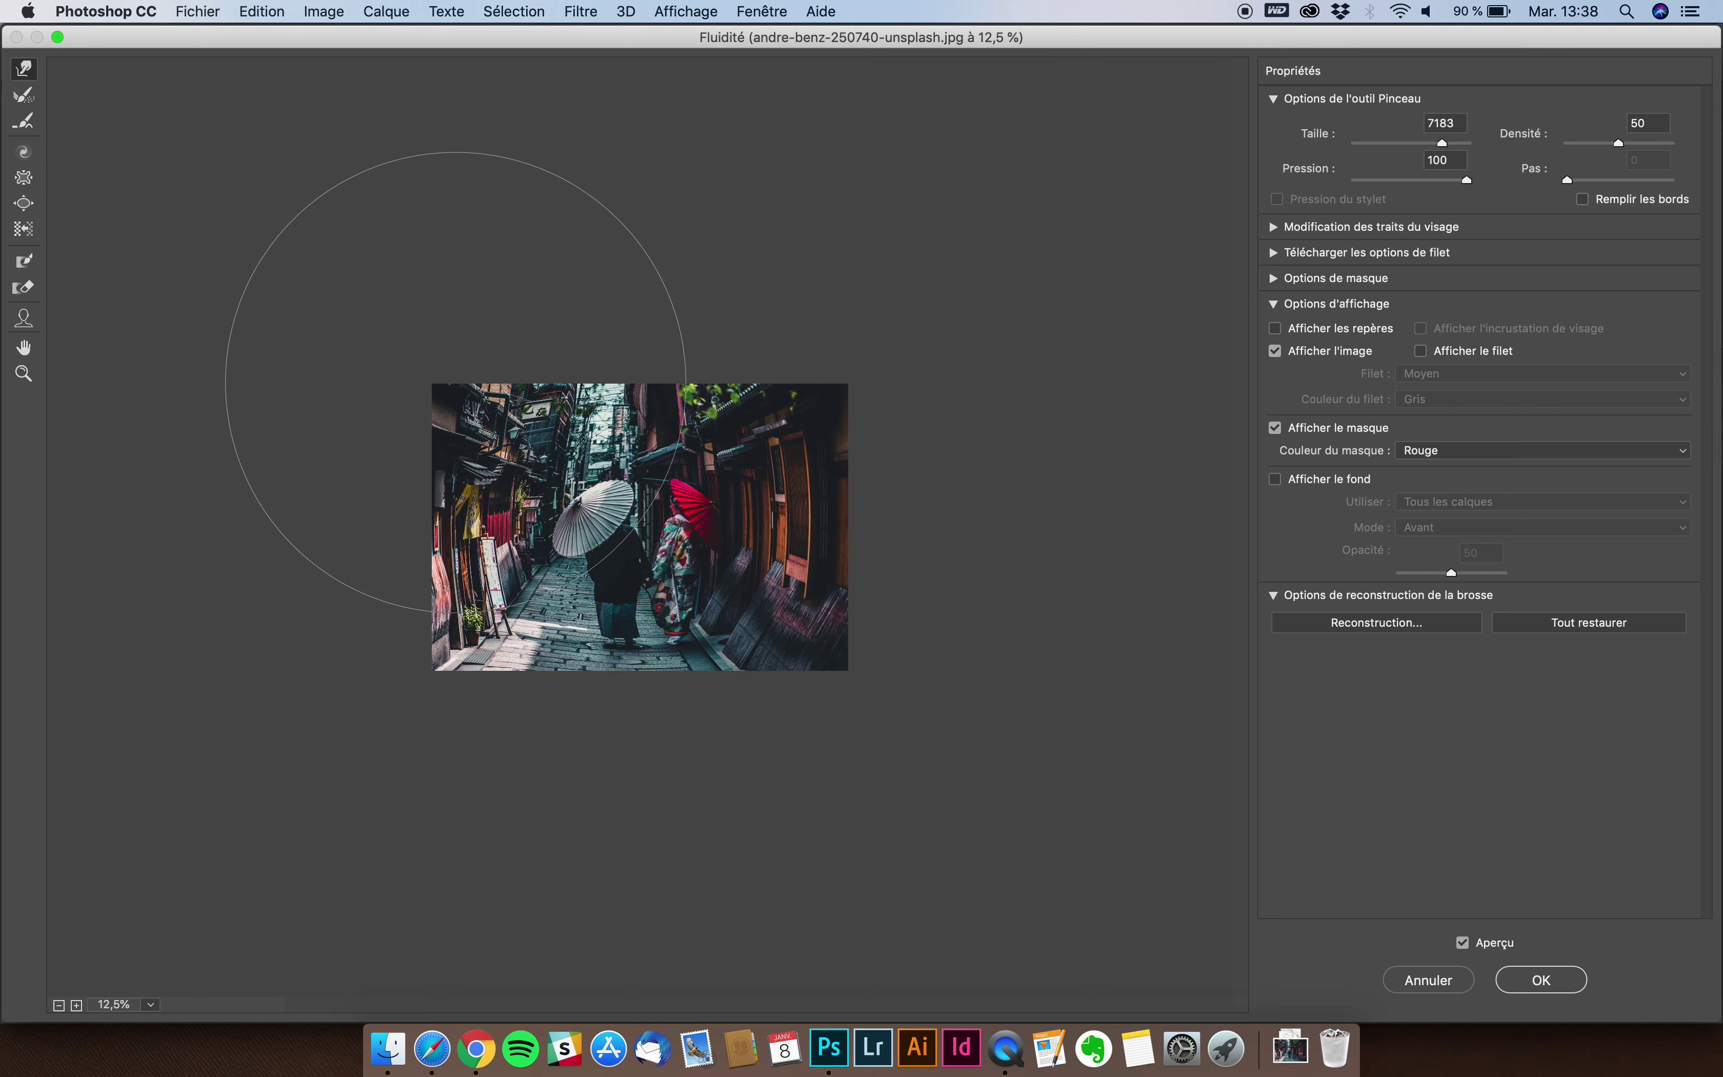
left_click_drag(353, 396, 461, 390)
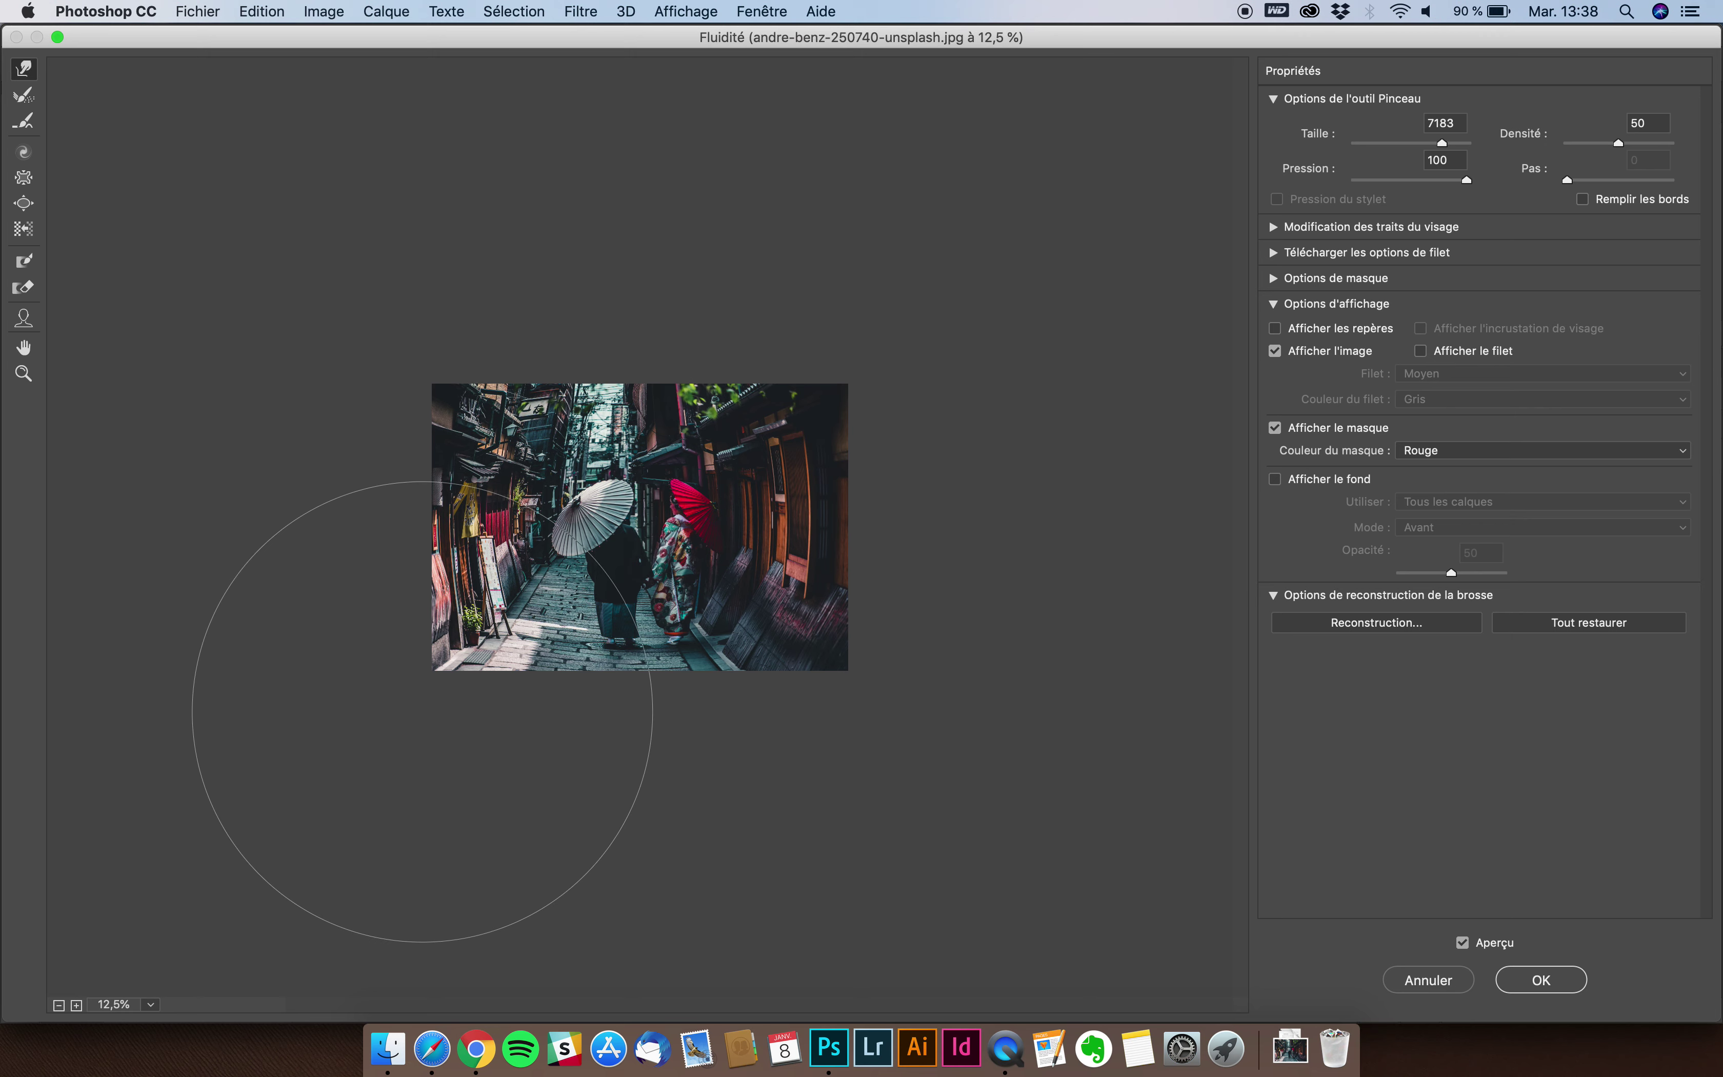
left_click_drag(423, 612, 373, 574)
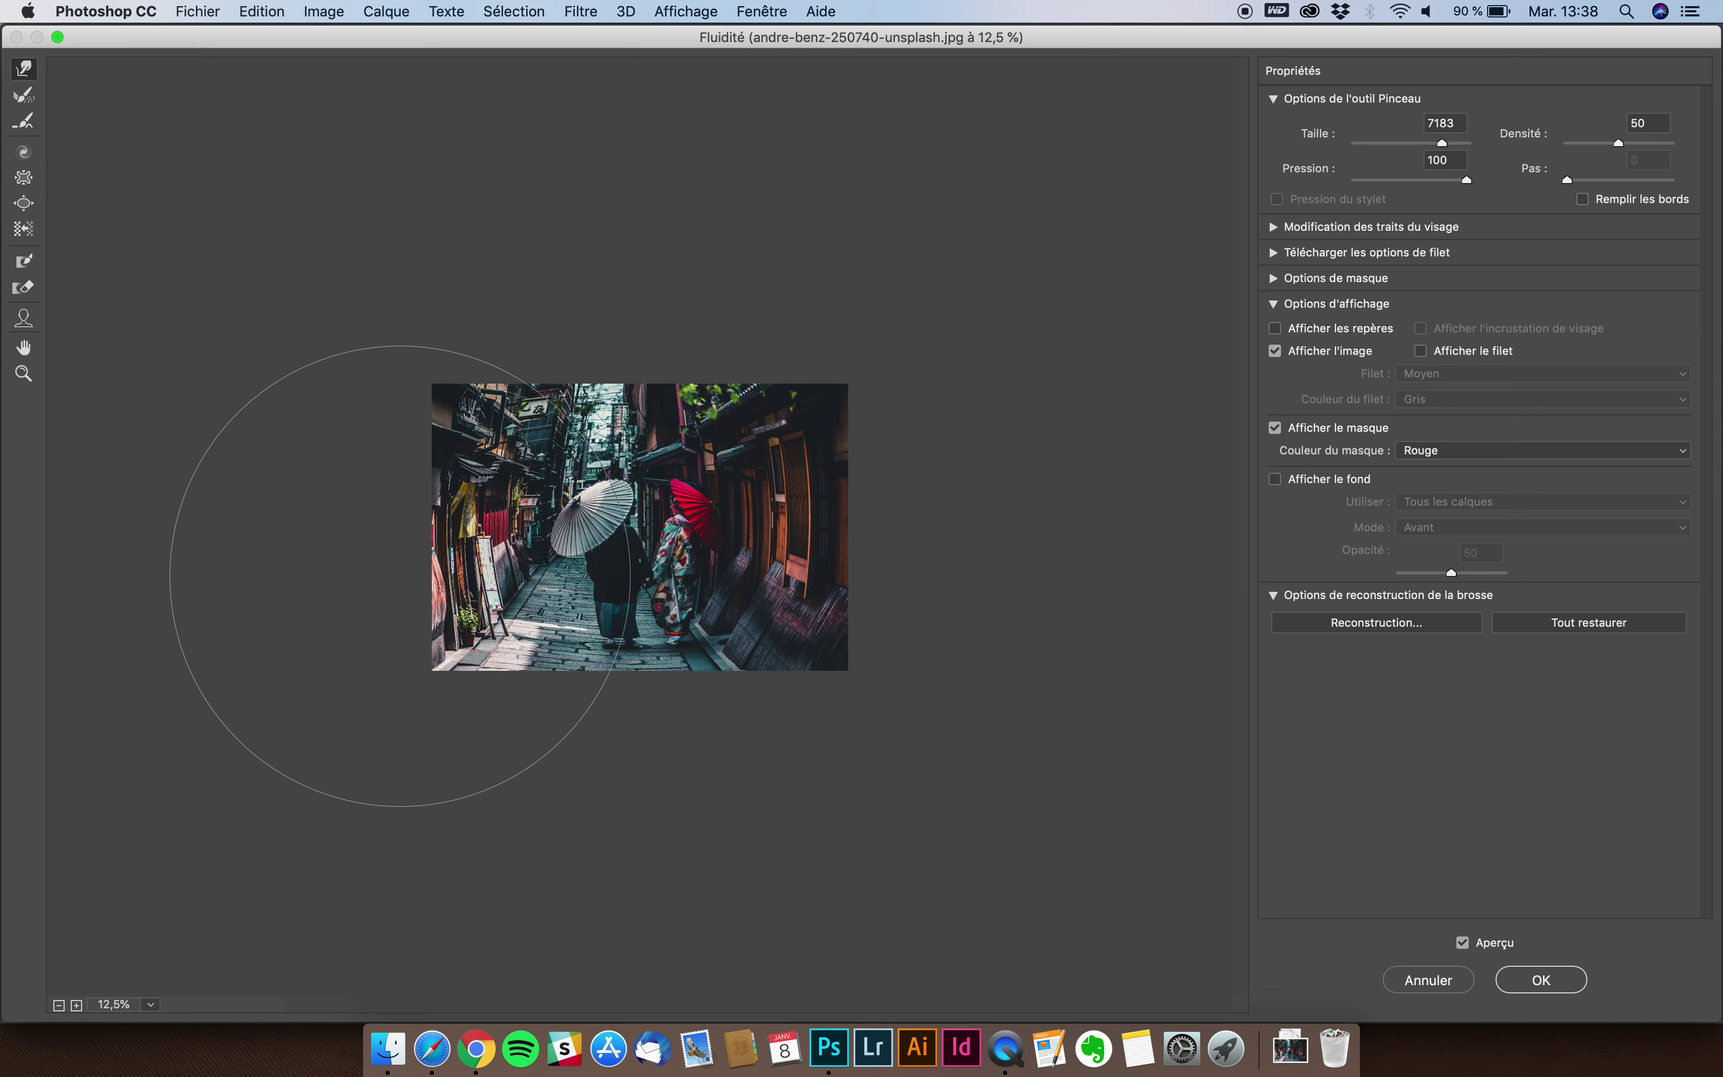
left_click_drag(874, 509, 906, 509)
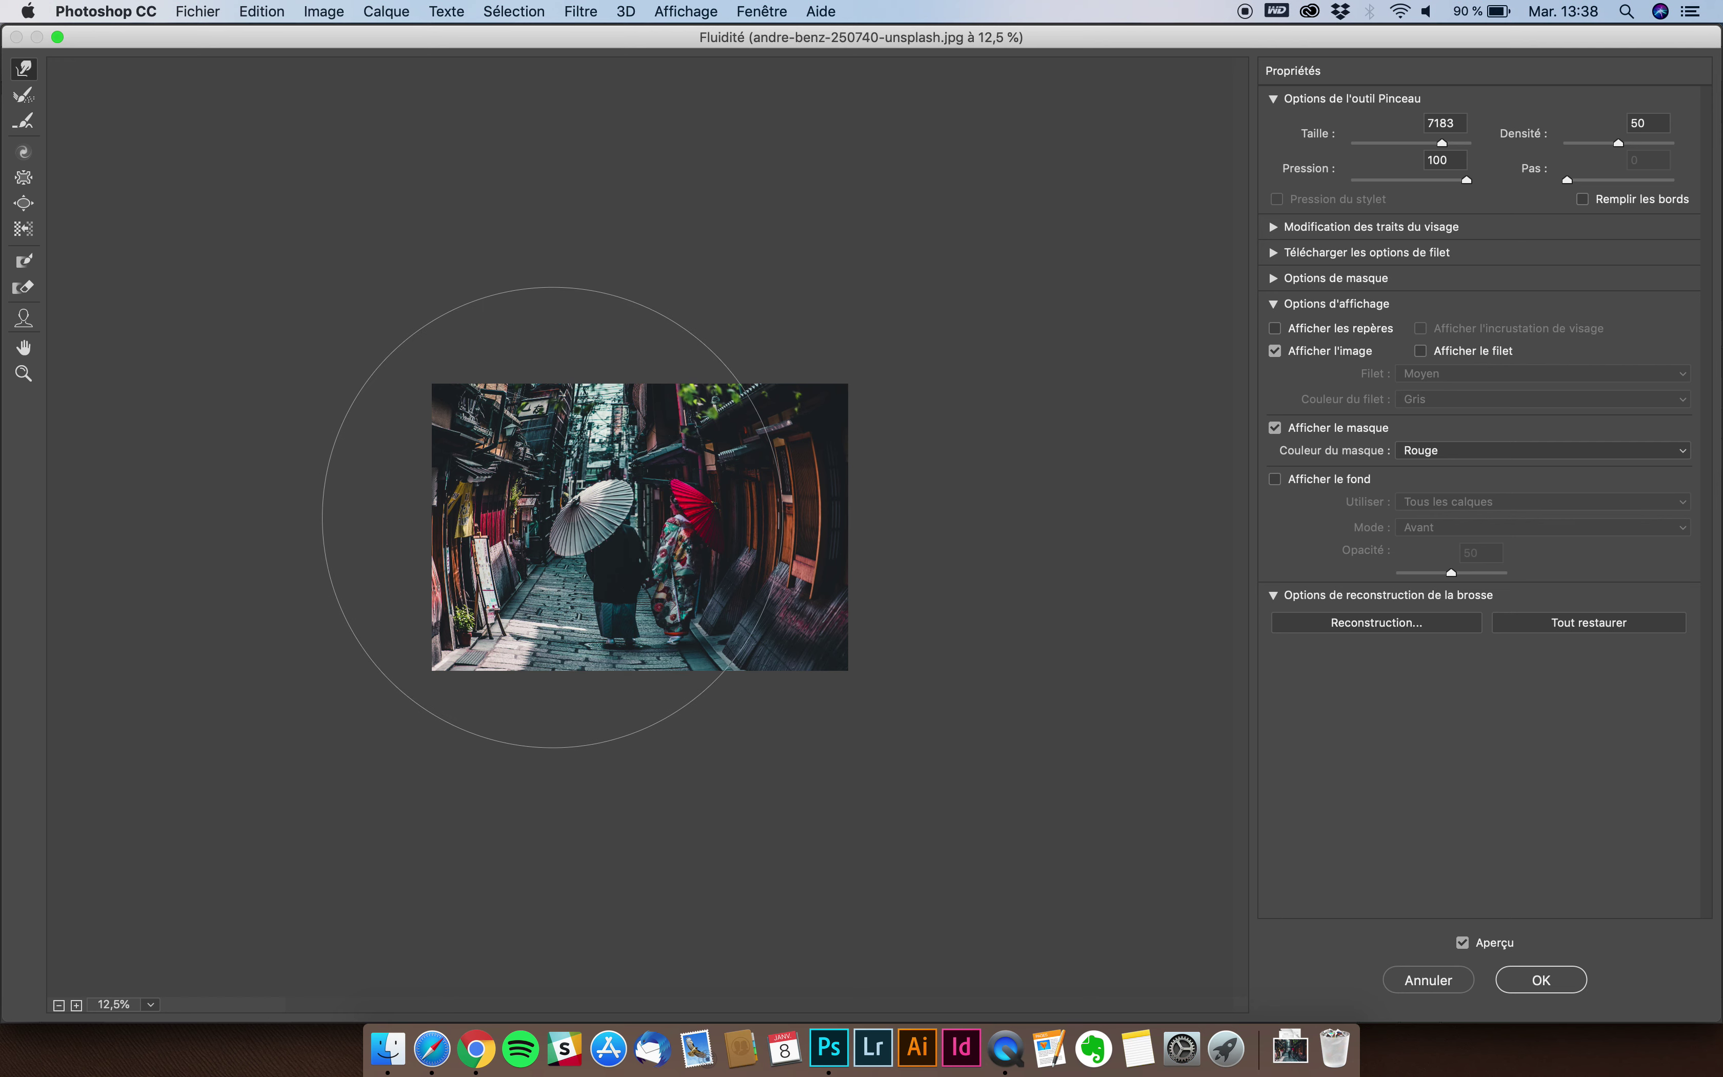
left_click_drag(553, 517, 525, 516)
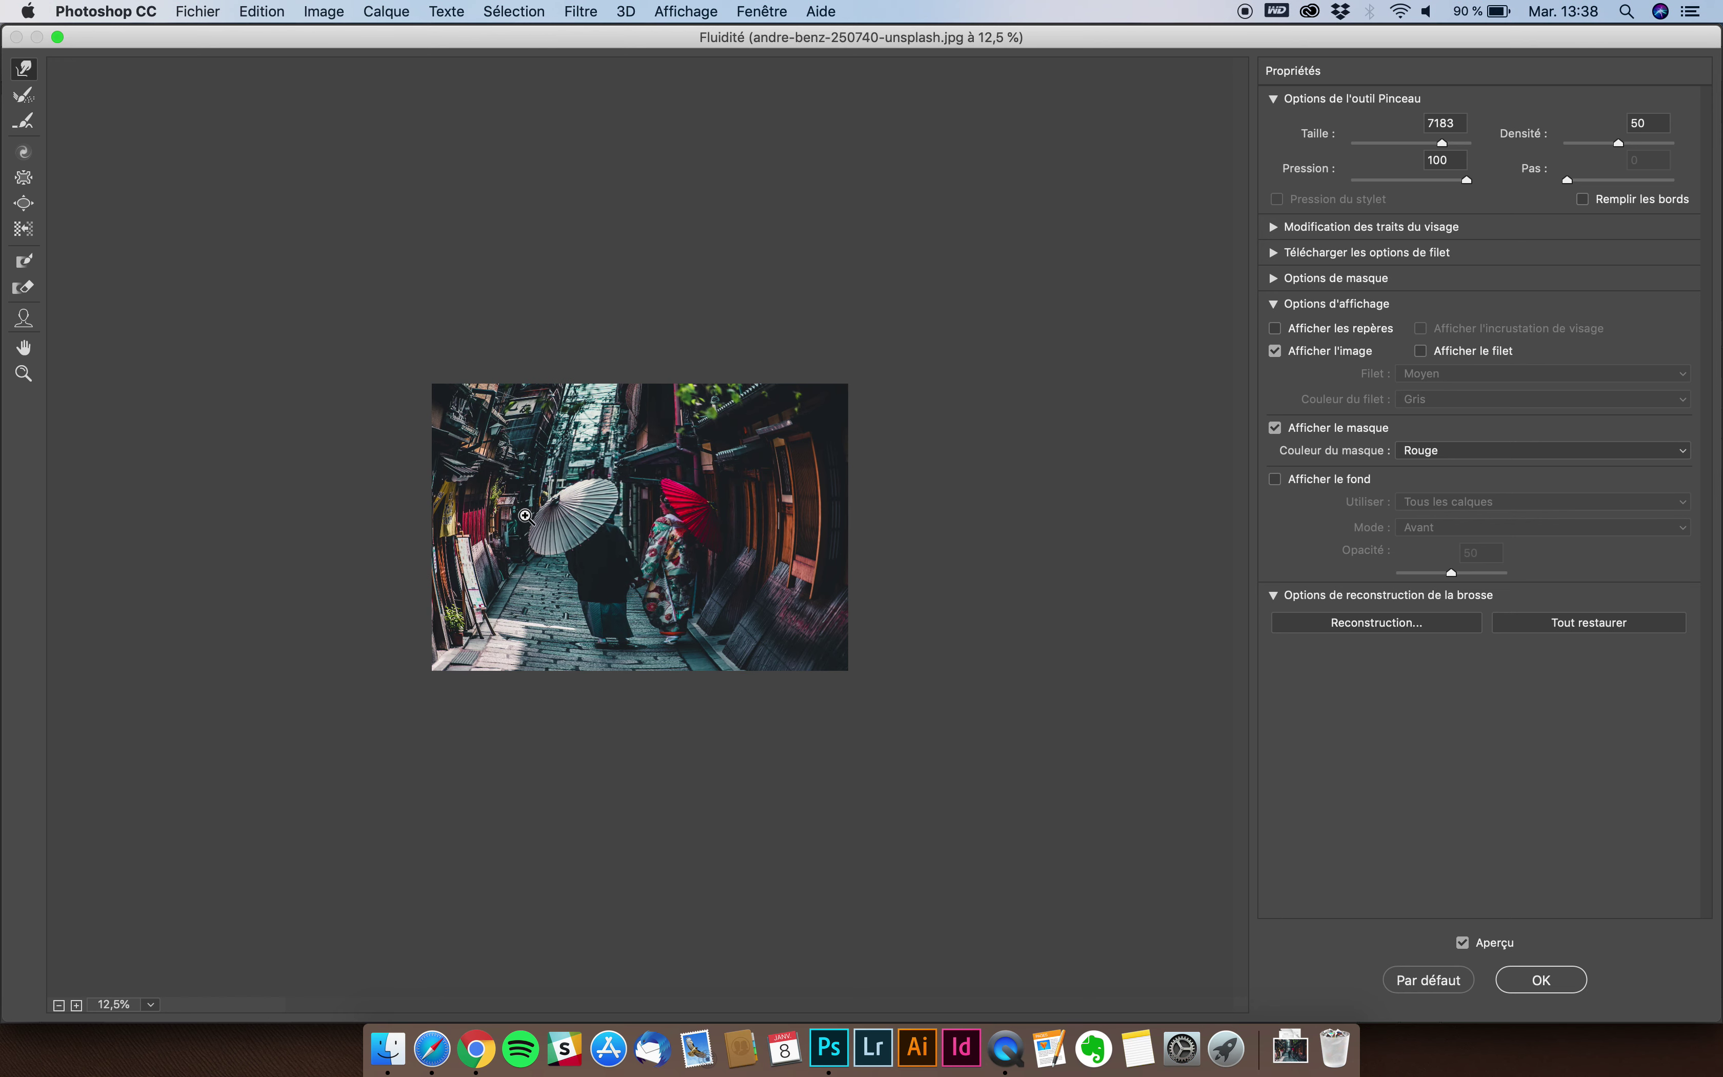
key("super+alt+z")
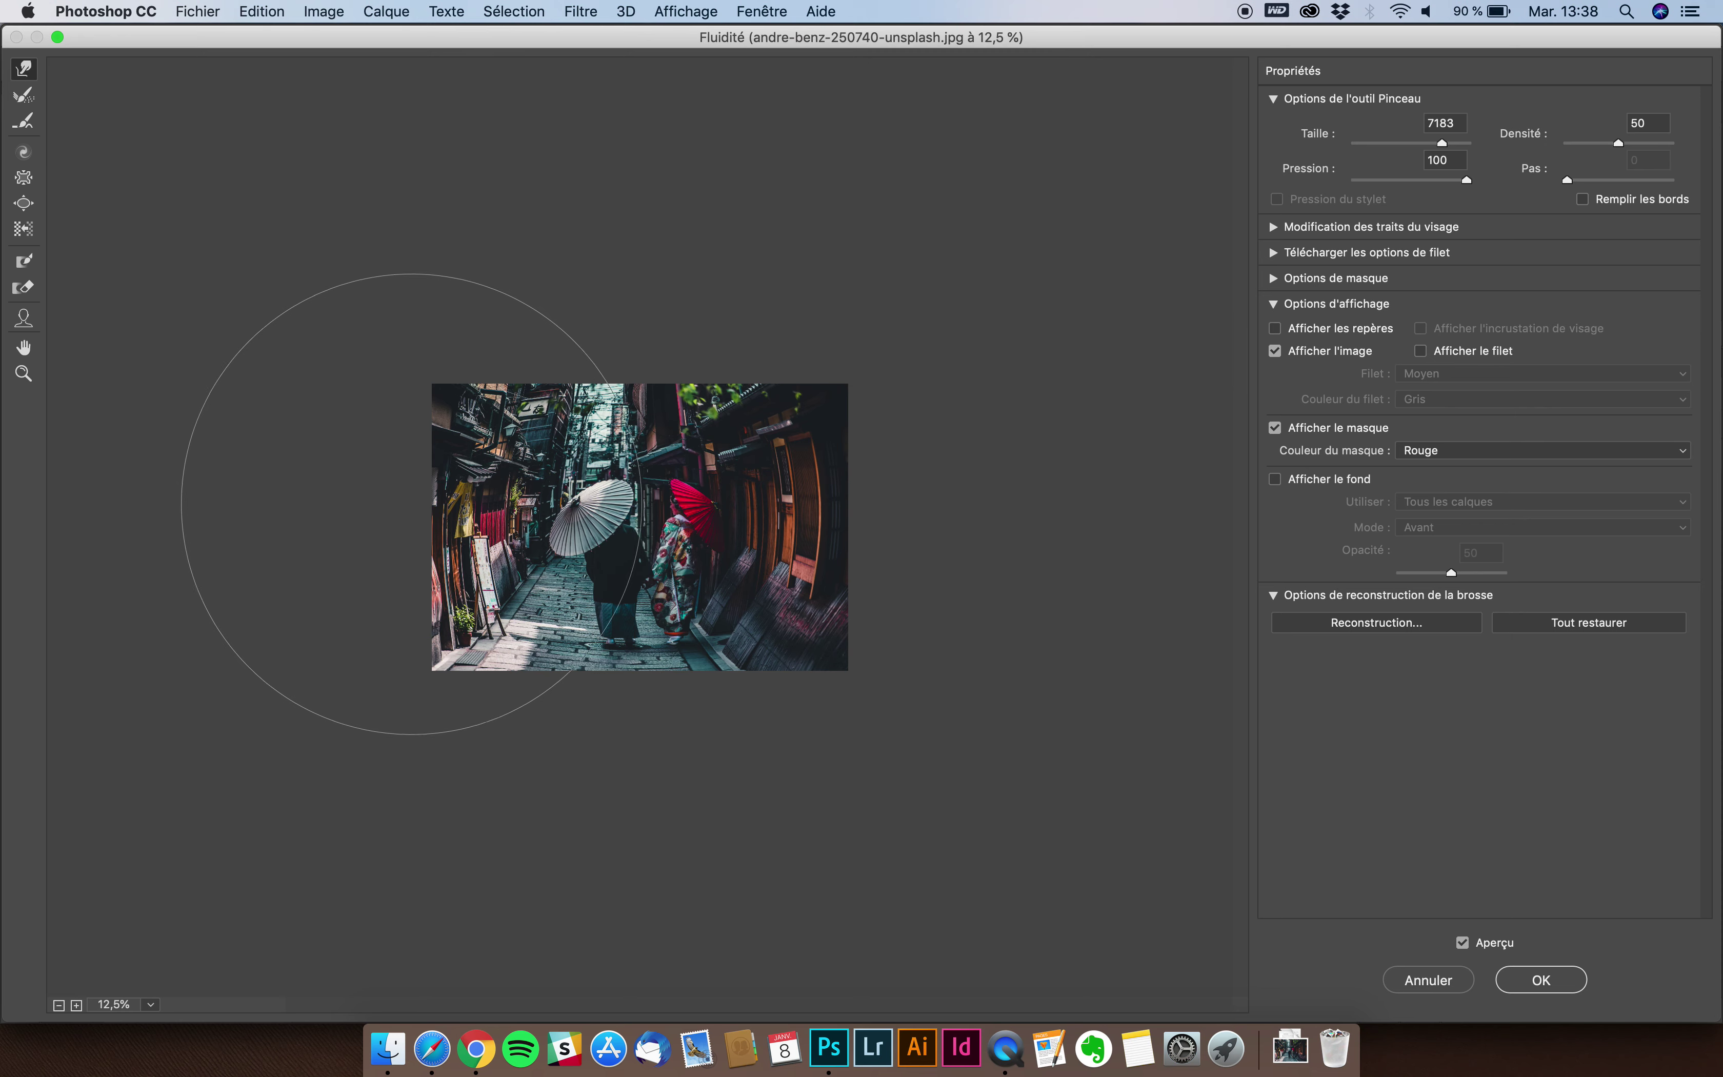
left_click_drag(403, 510, 327, 434)
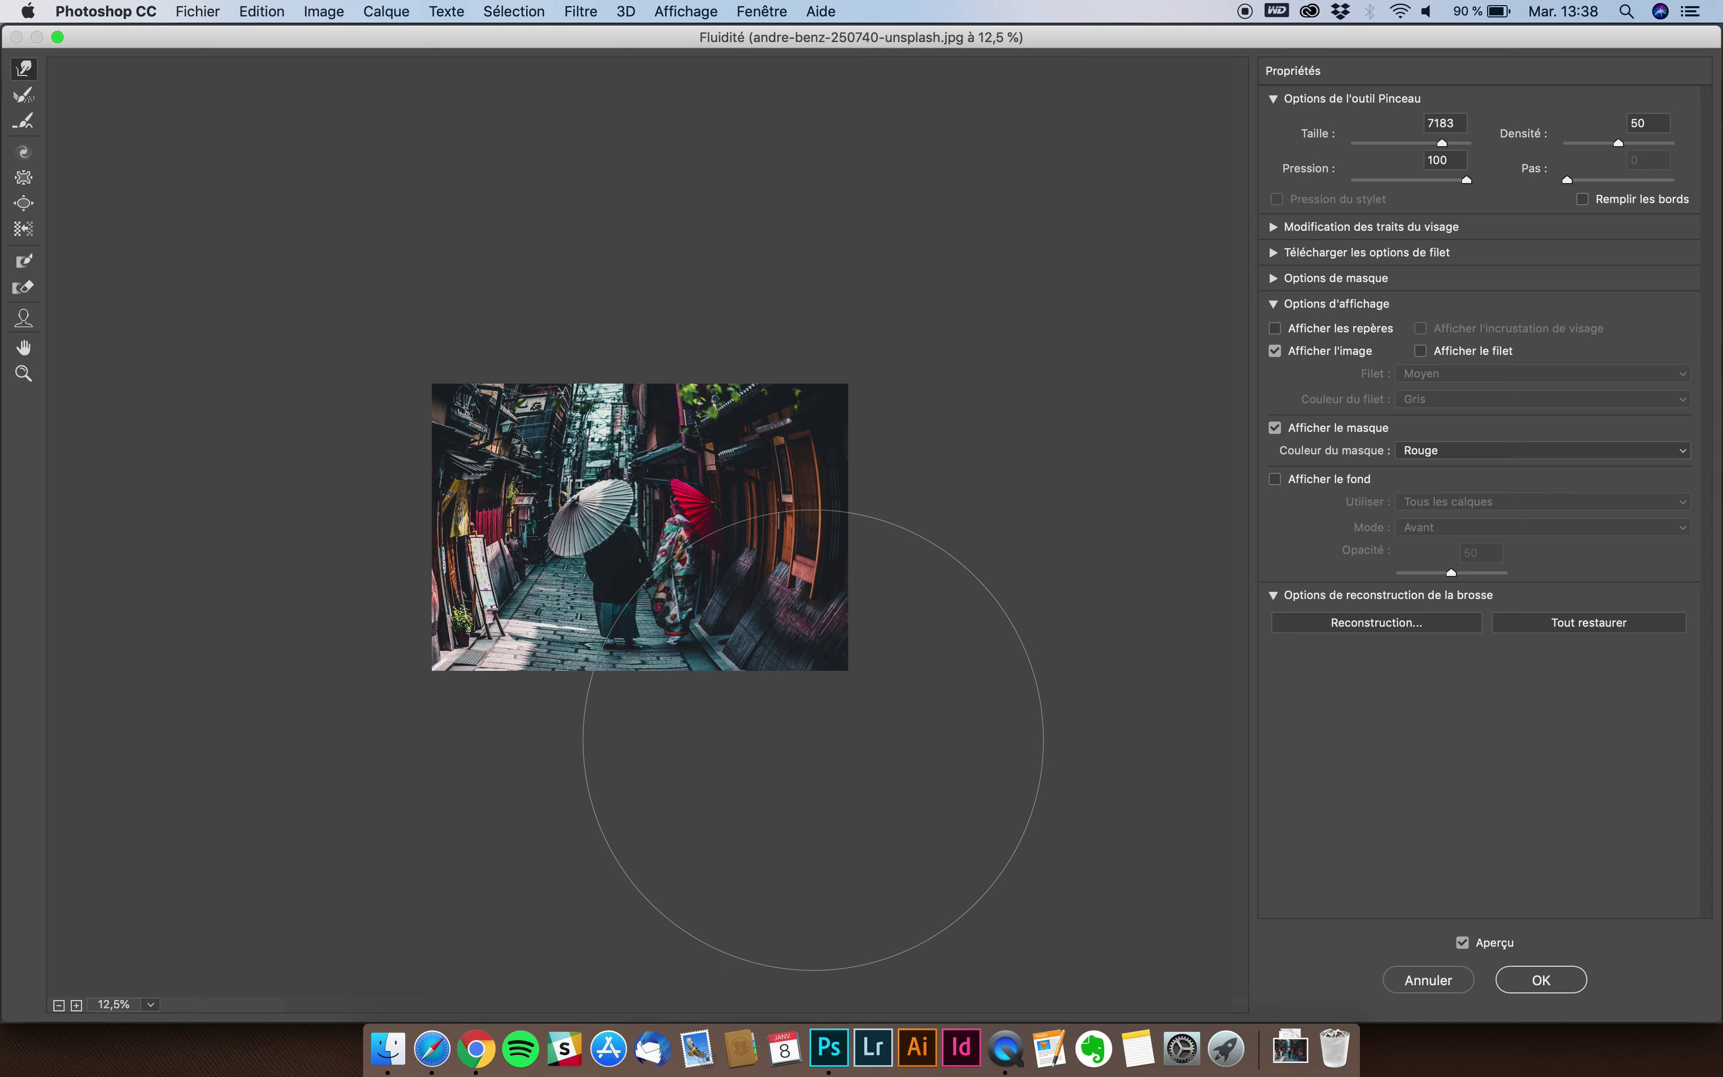
left_click_drag(415, 784, 395, 791)
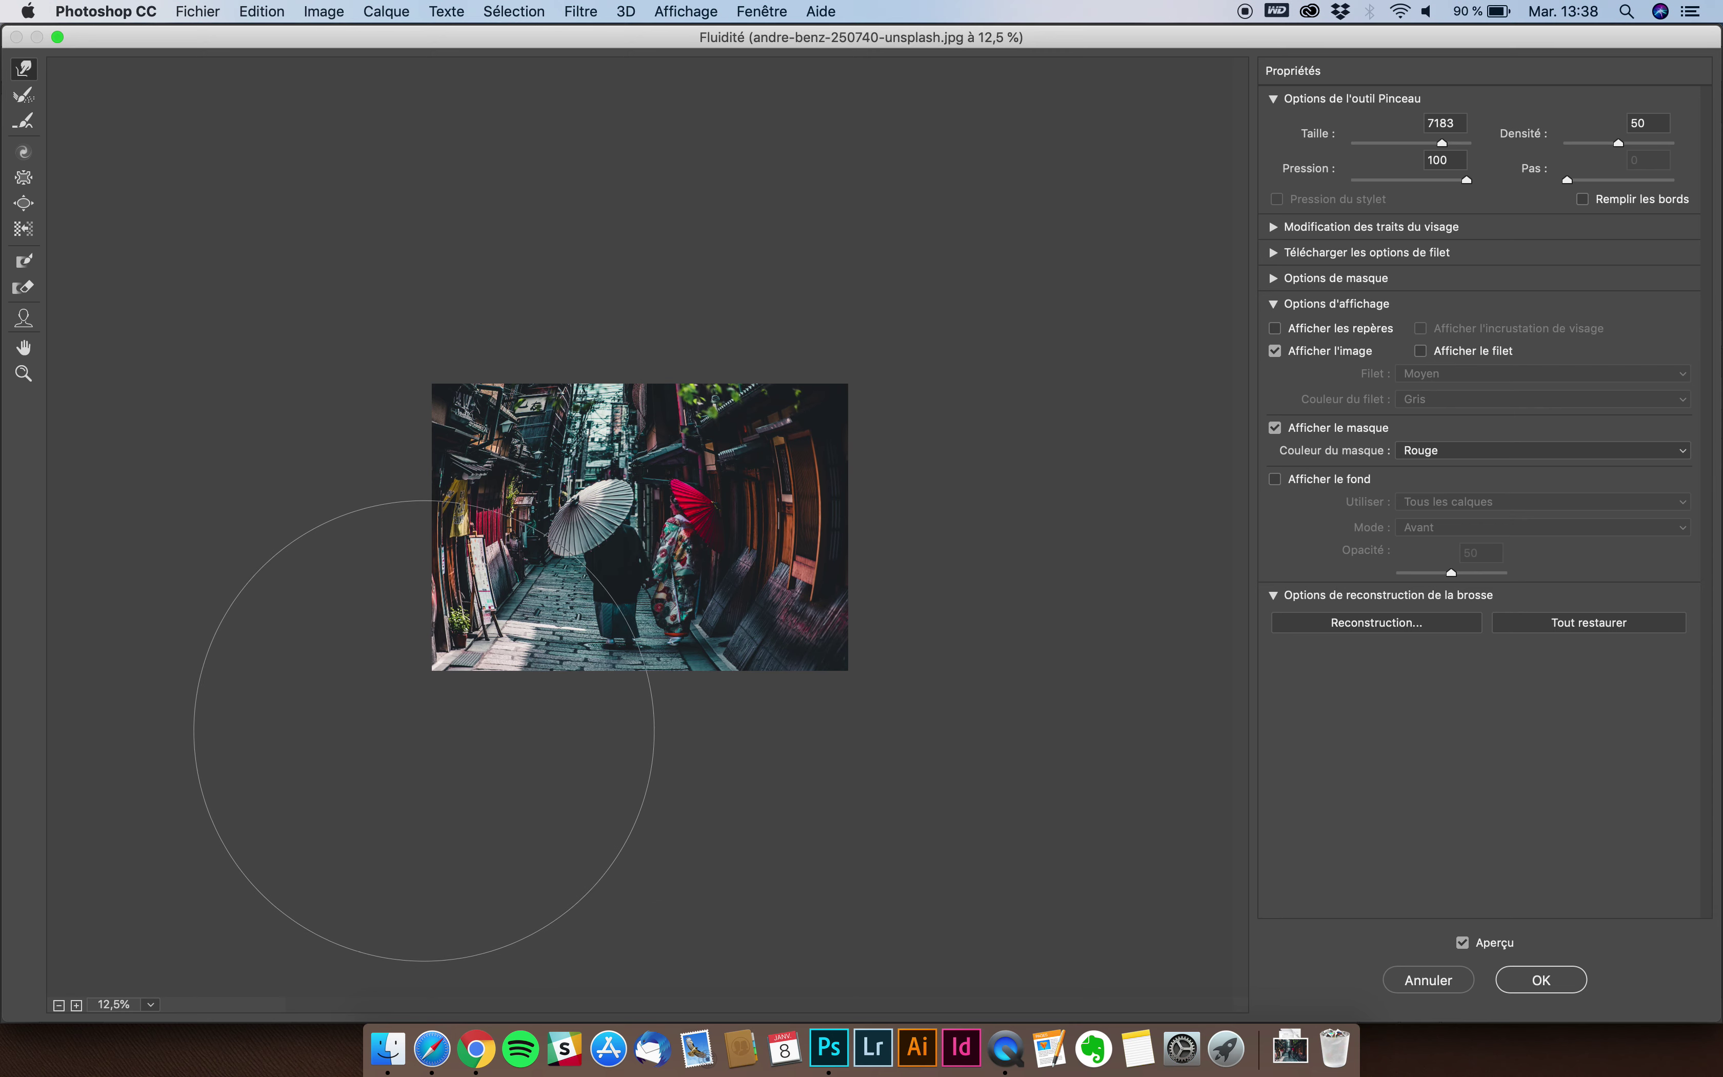
left_click_drag(608, 769, 609, 777)
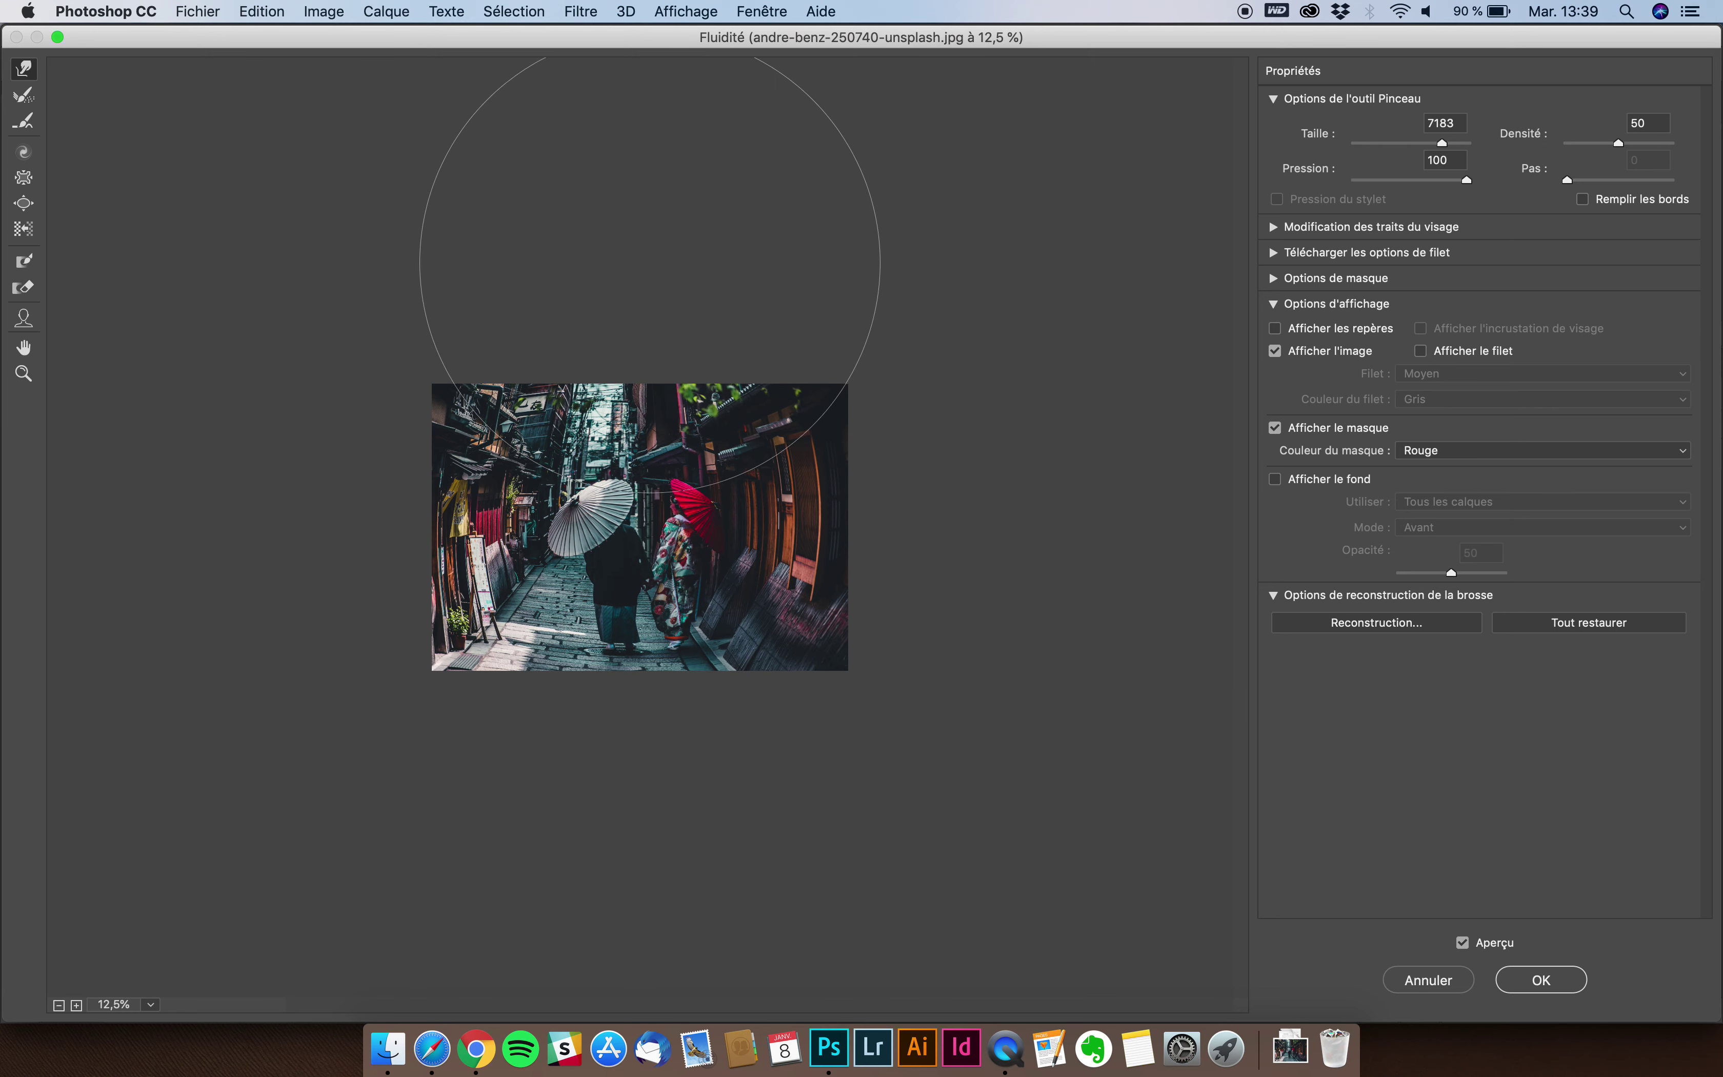
Apply the Liquify warp, then compare the Méthode 1 and Méthode 2 versions, leaving Méthode 1 hidden
left_click(1560, 984)
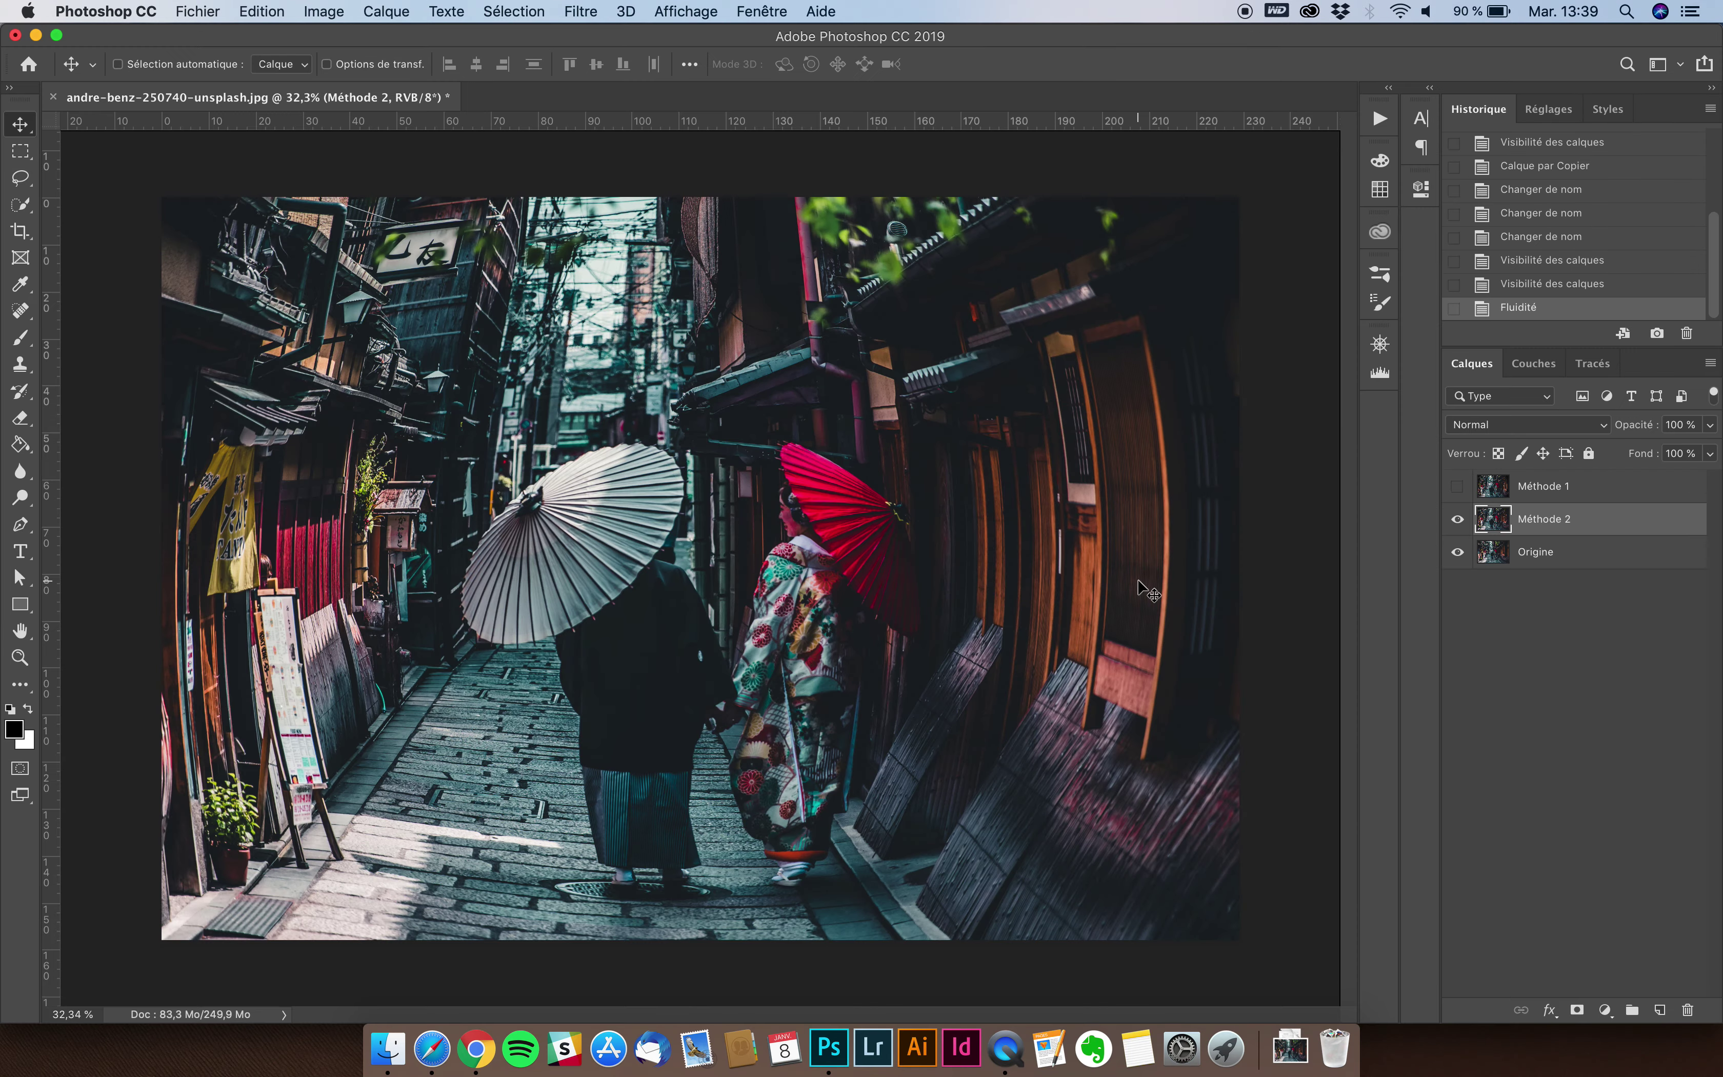
left_click(1457, 487)
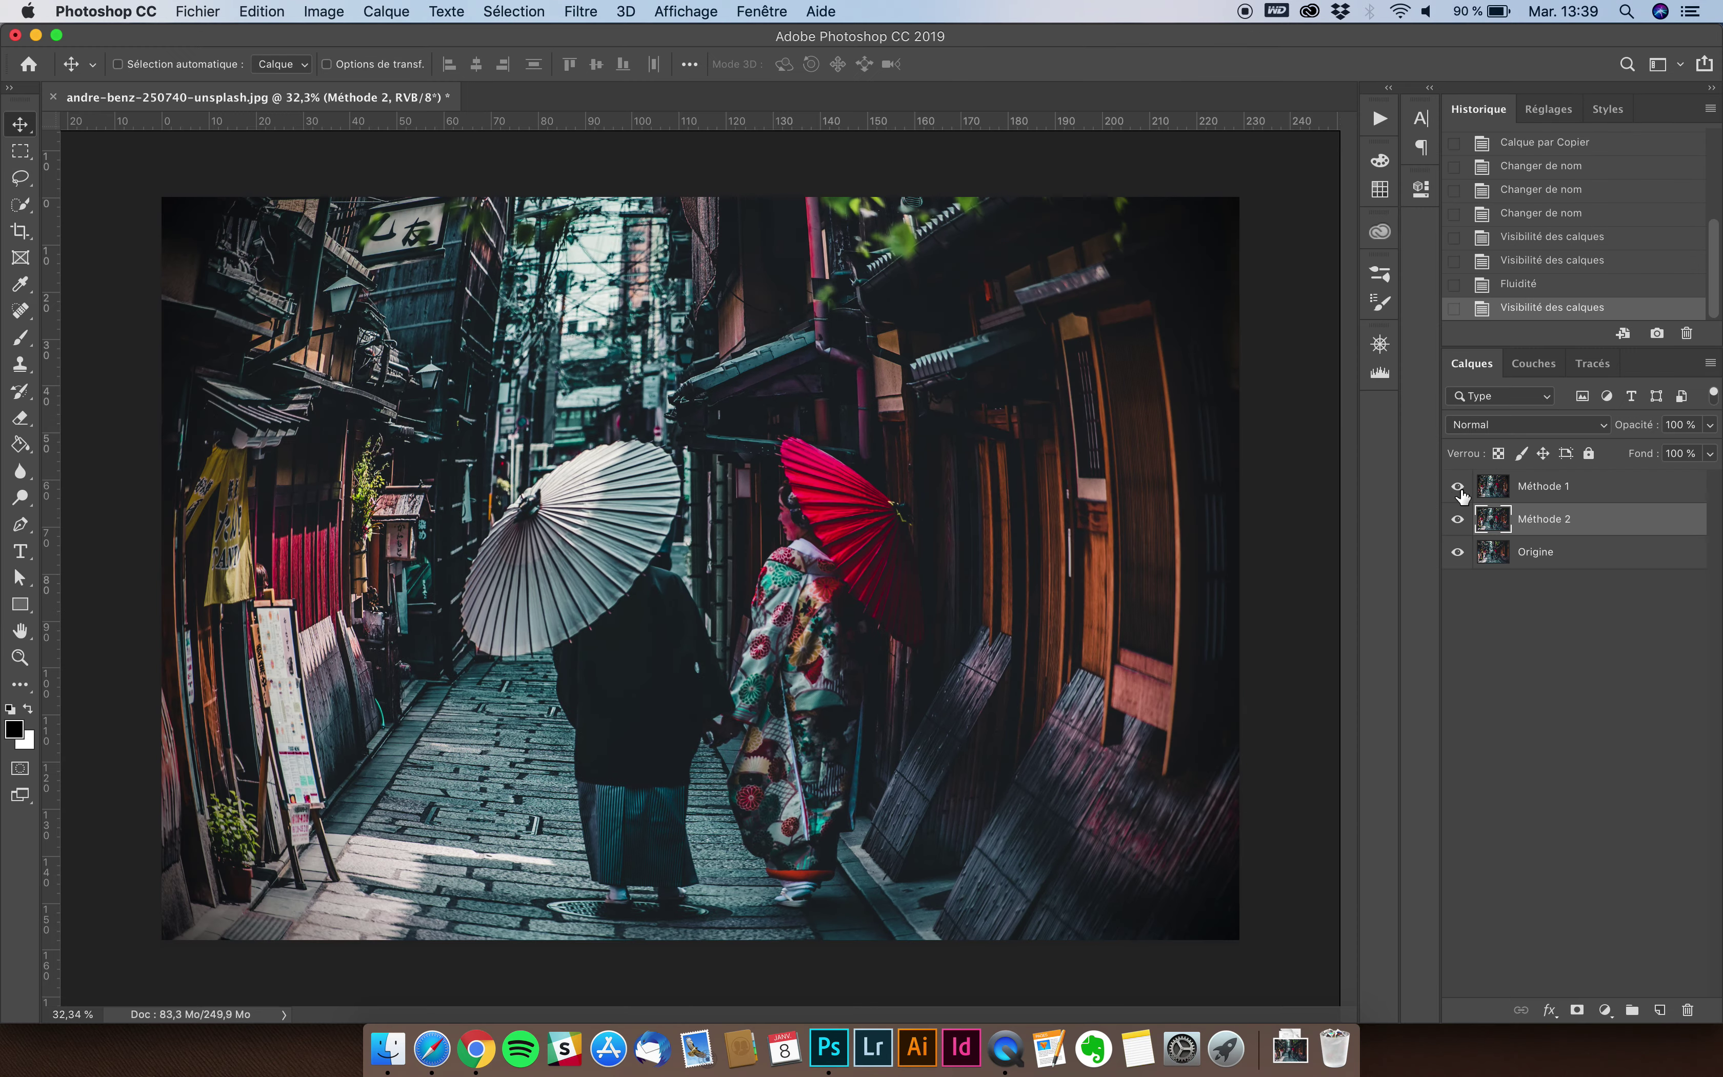
left_click(1459, 489)
left_click(1459, 489)
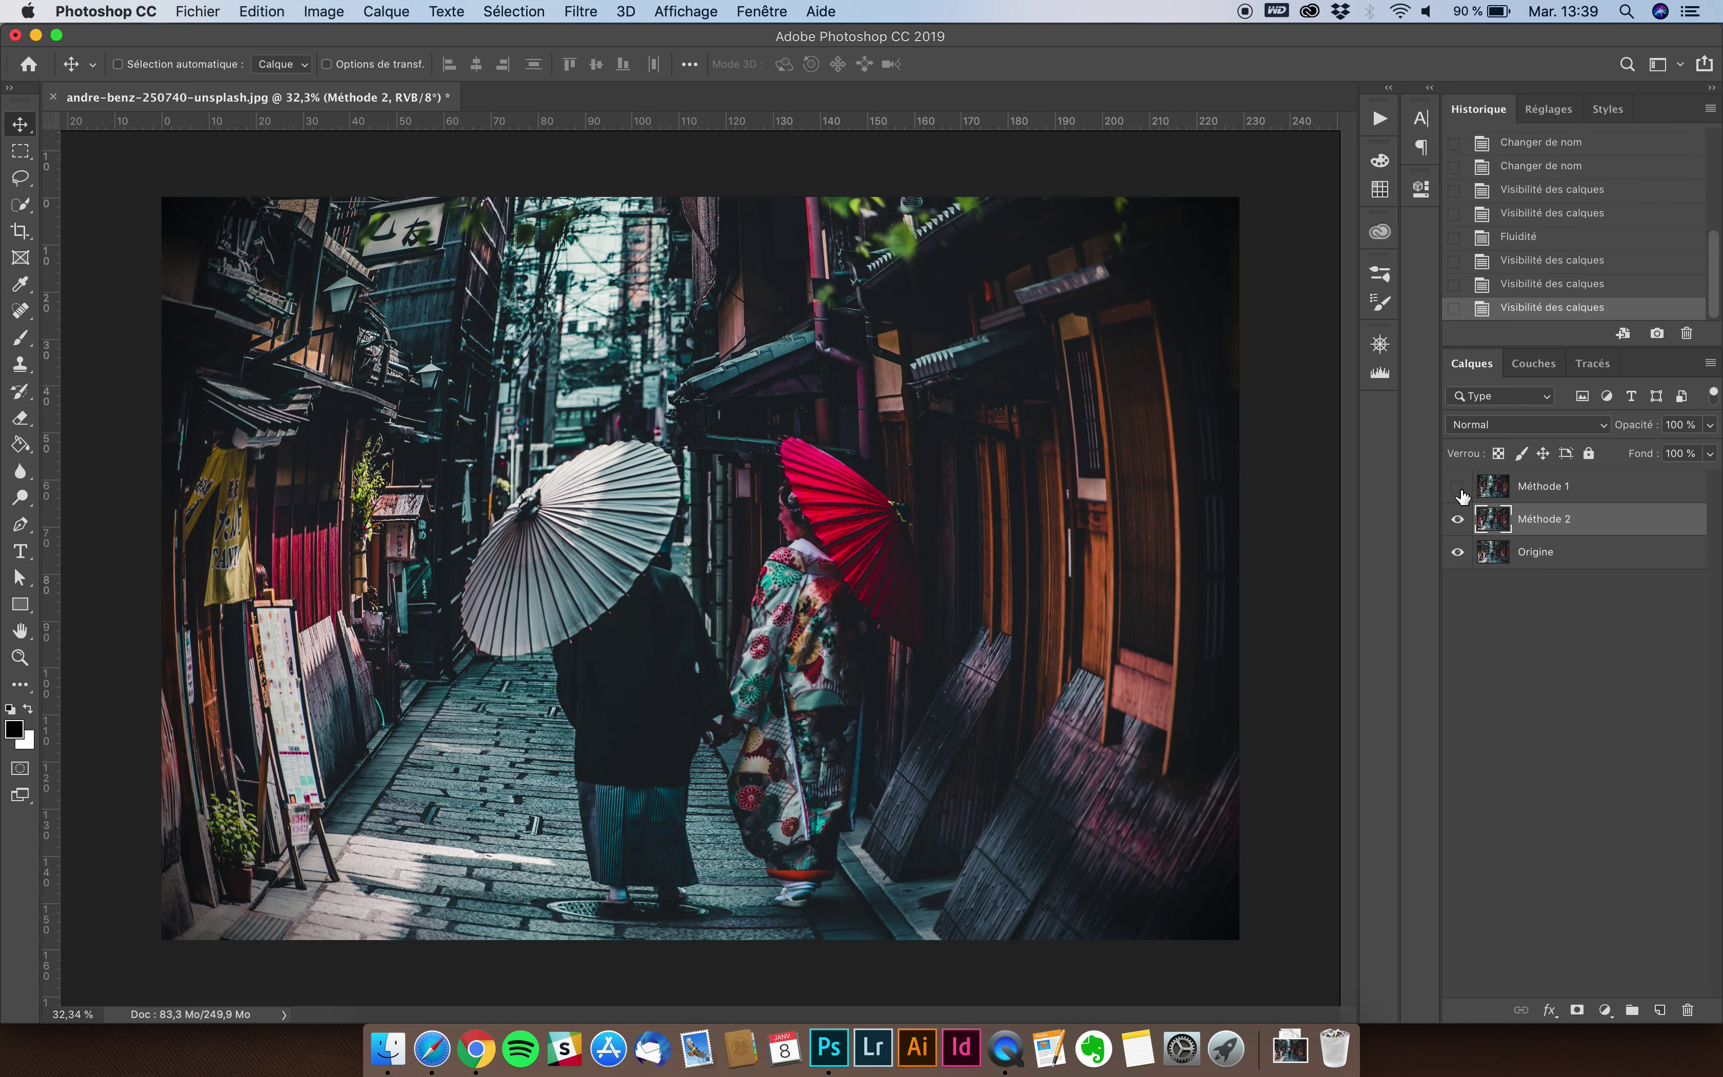
left_click(1459, 489)
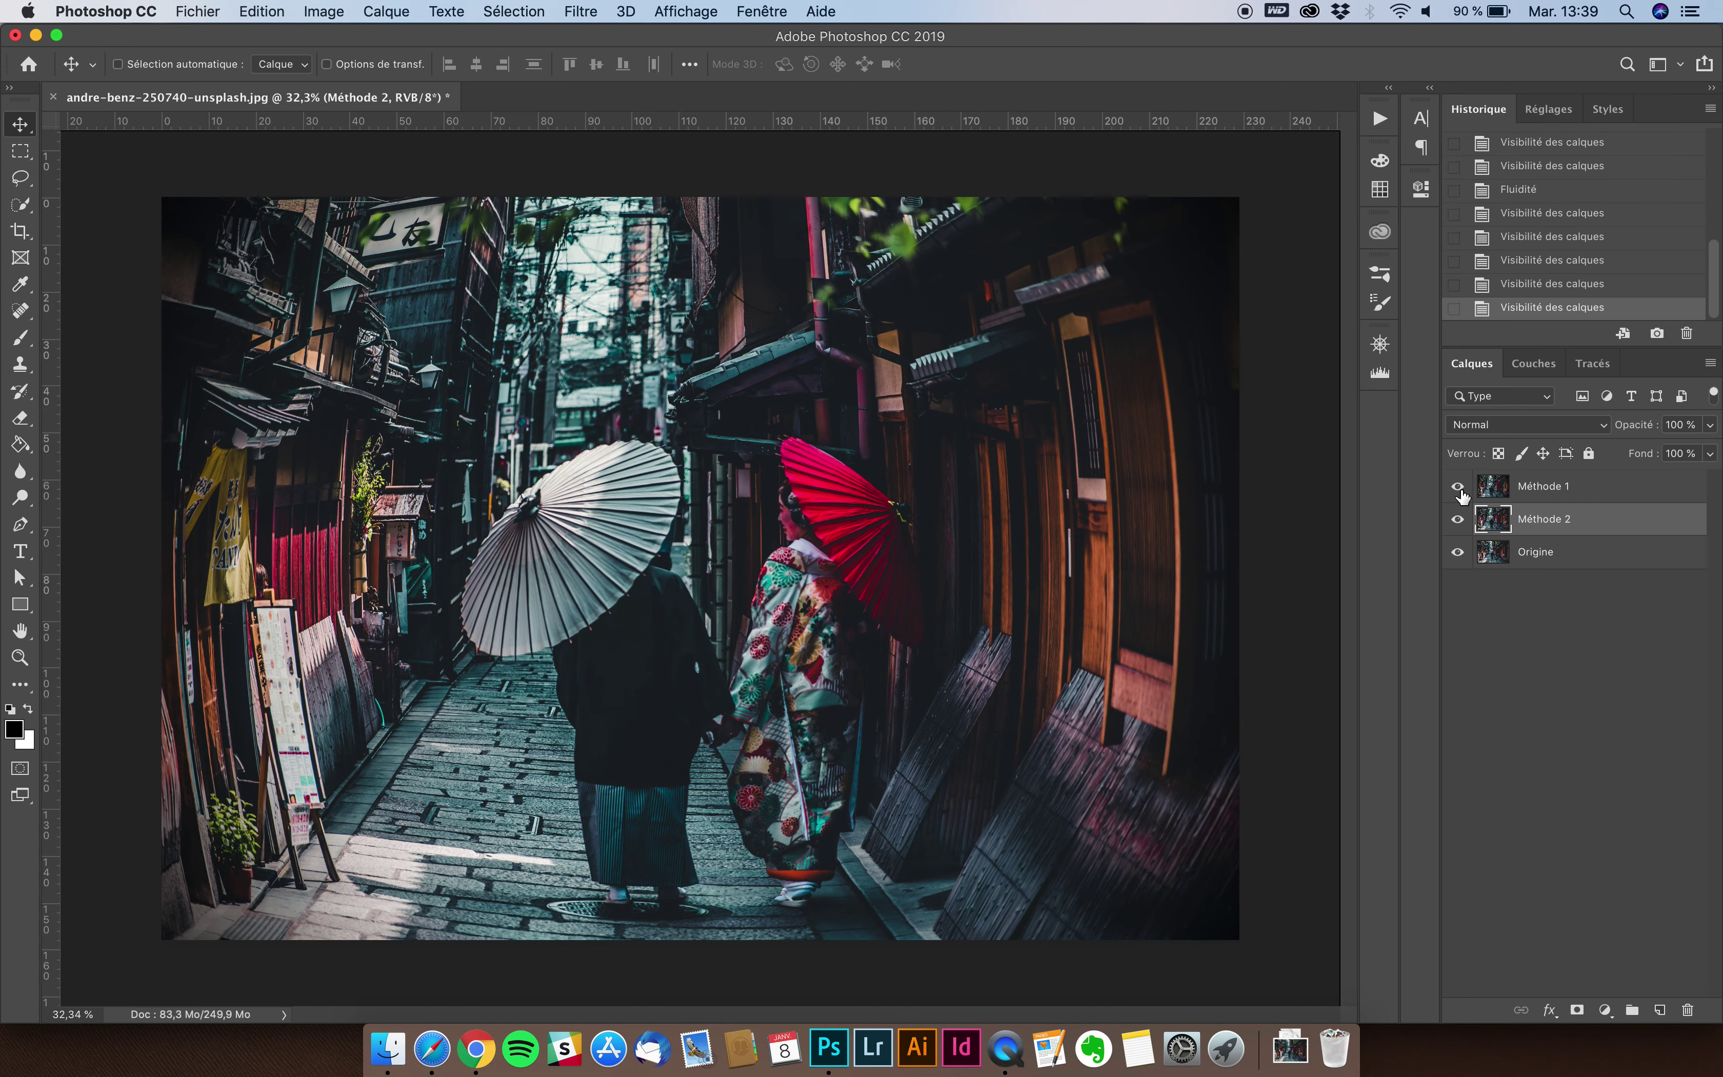
left_click(1459, 489)
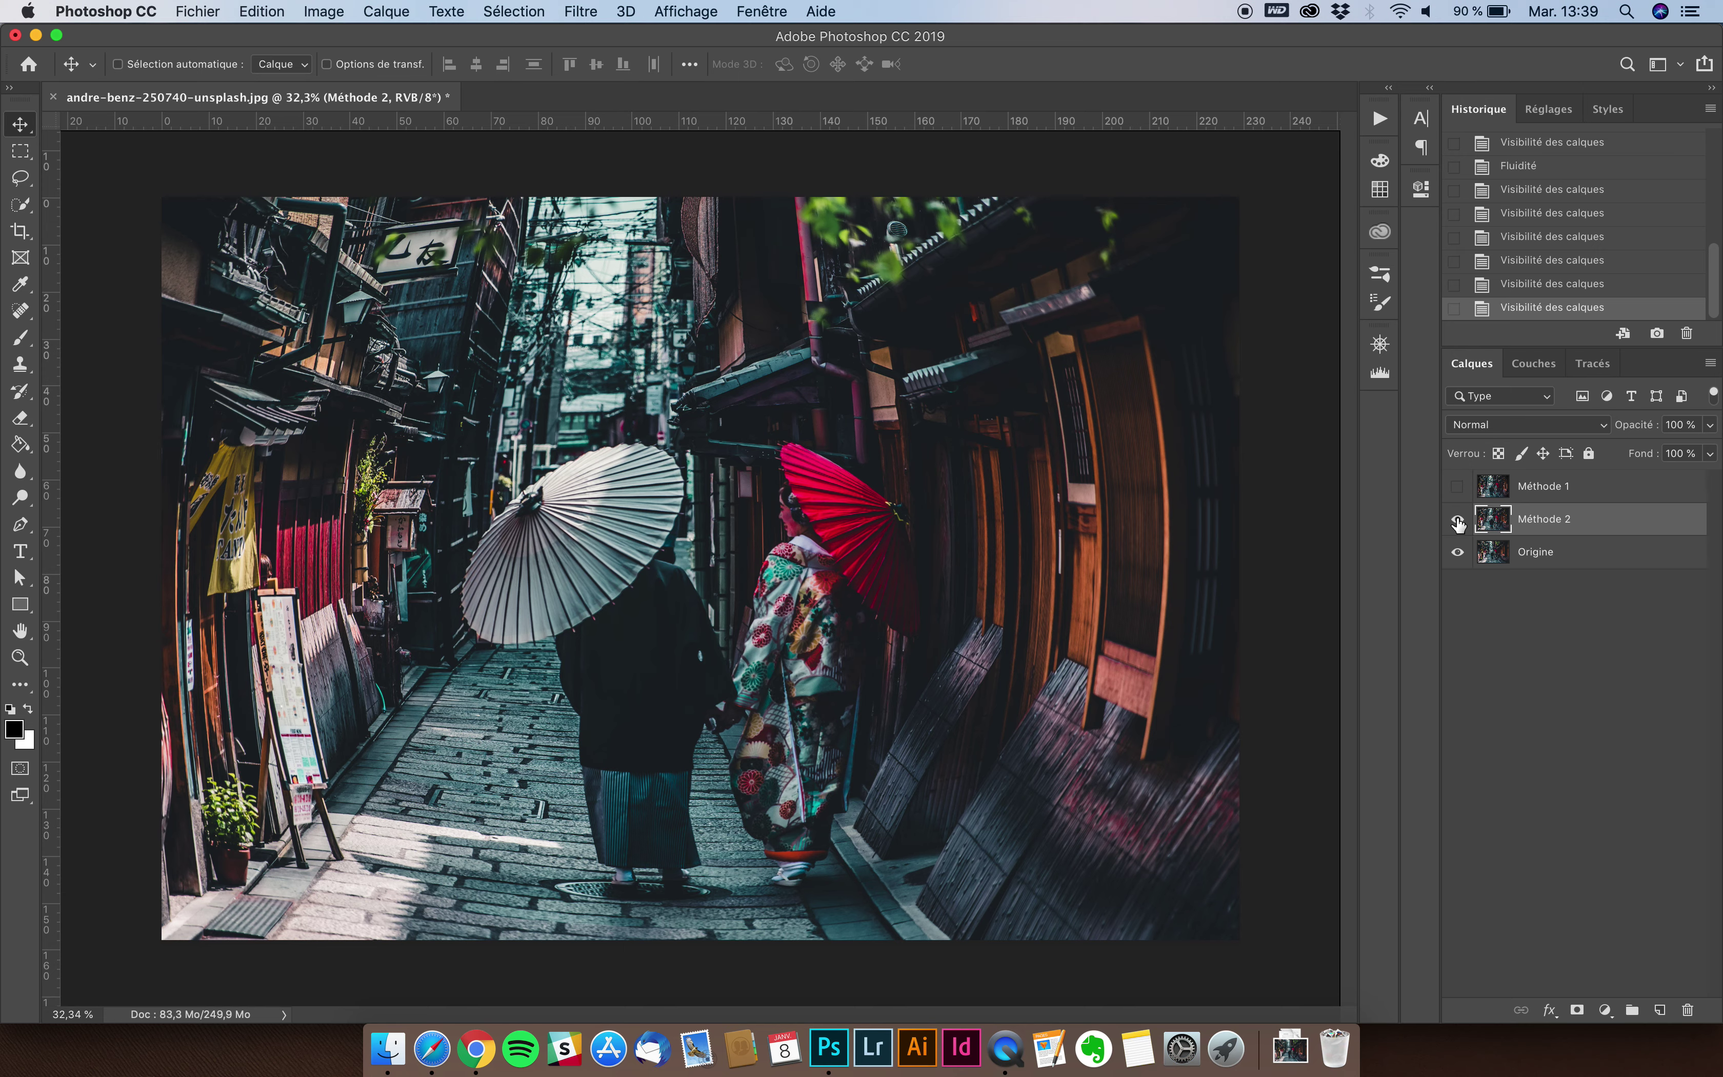
left_click(1460, 492)
left_click(1459, 491)
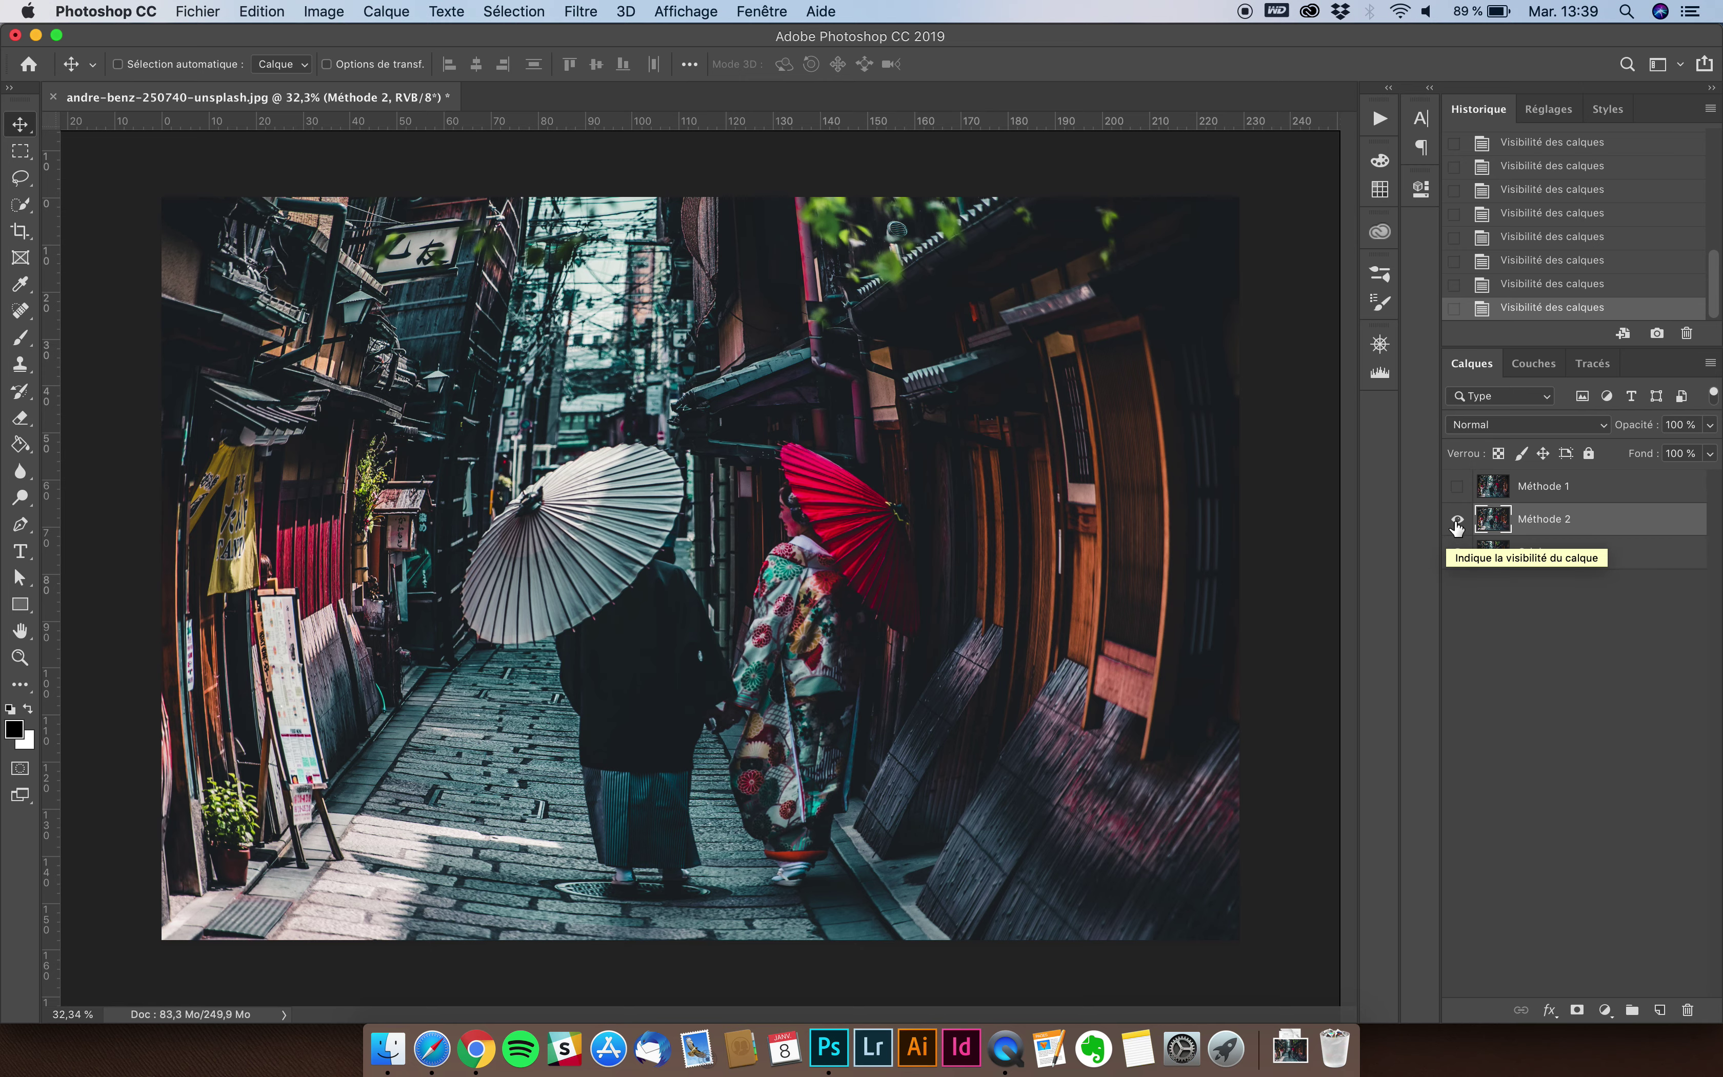
left_click(1457, 520)
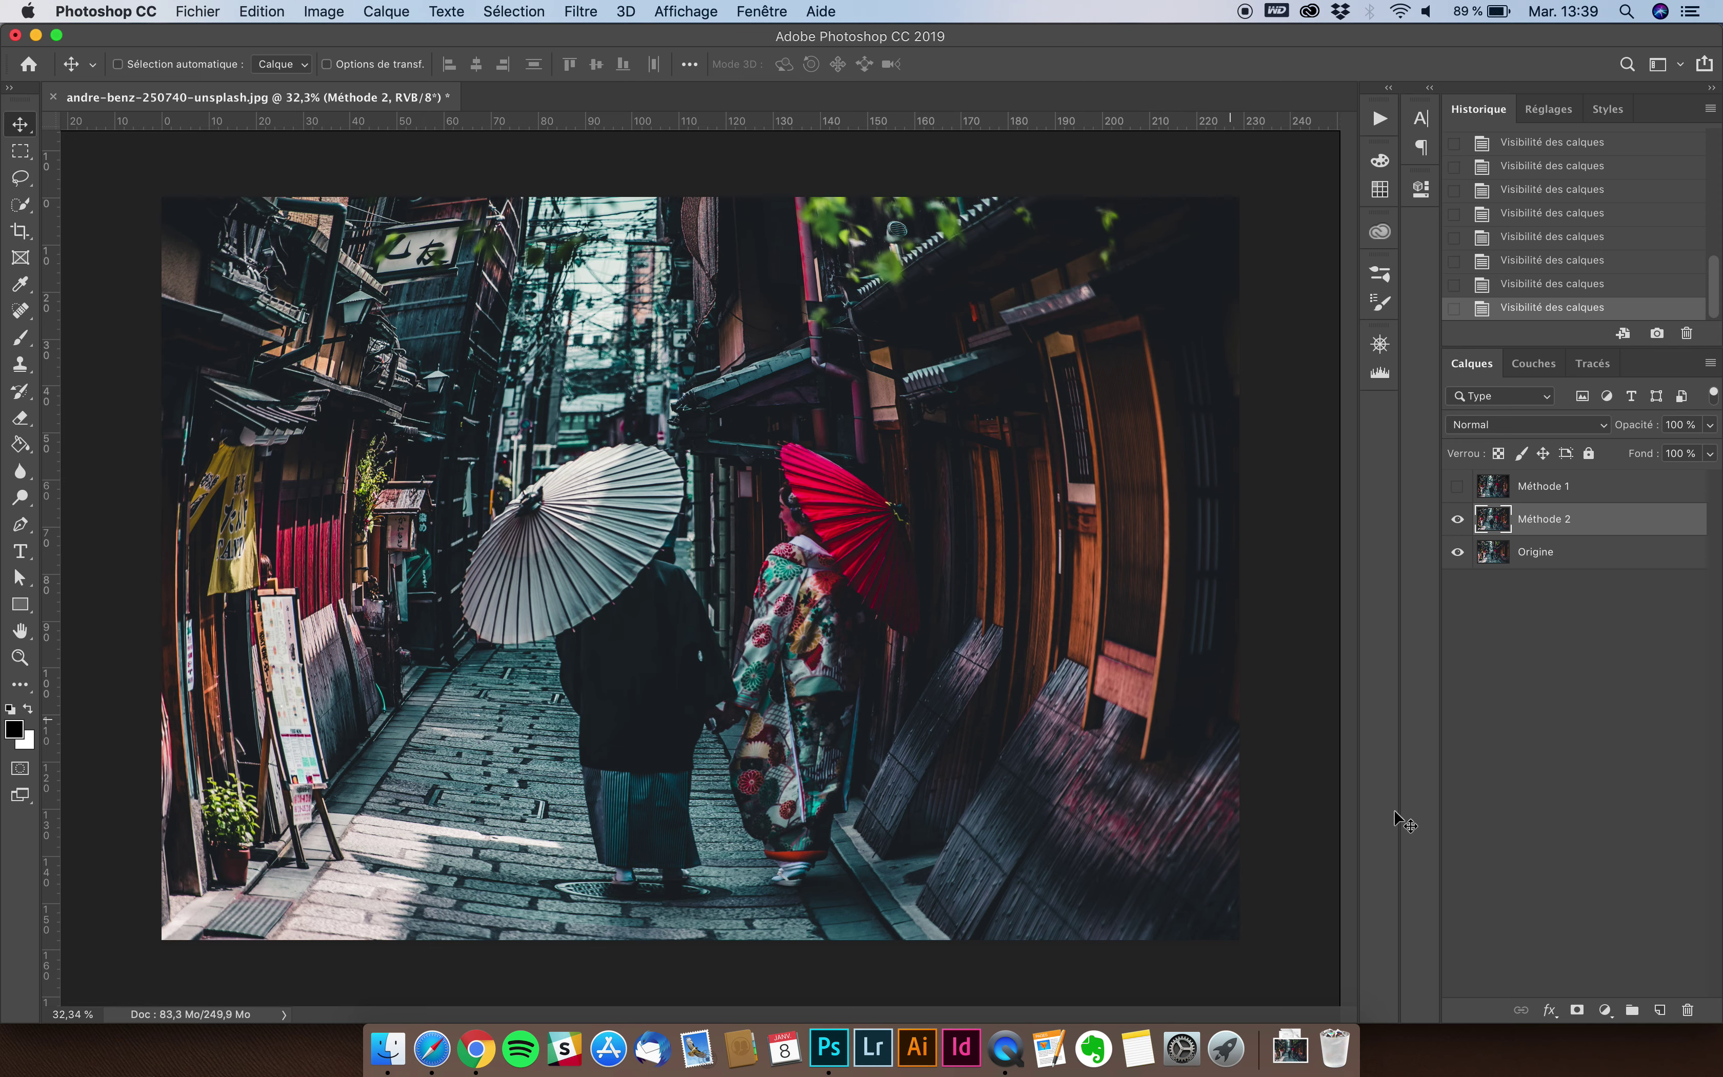
Add a new empty layer named Vignettage above Méthode 2
left_click(1660, 1010)
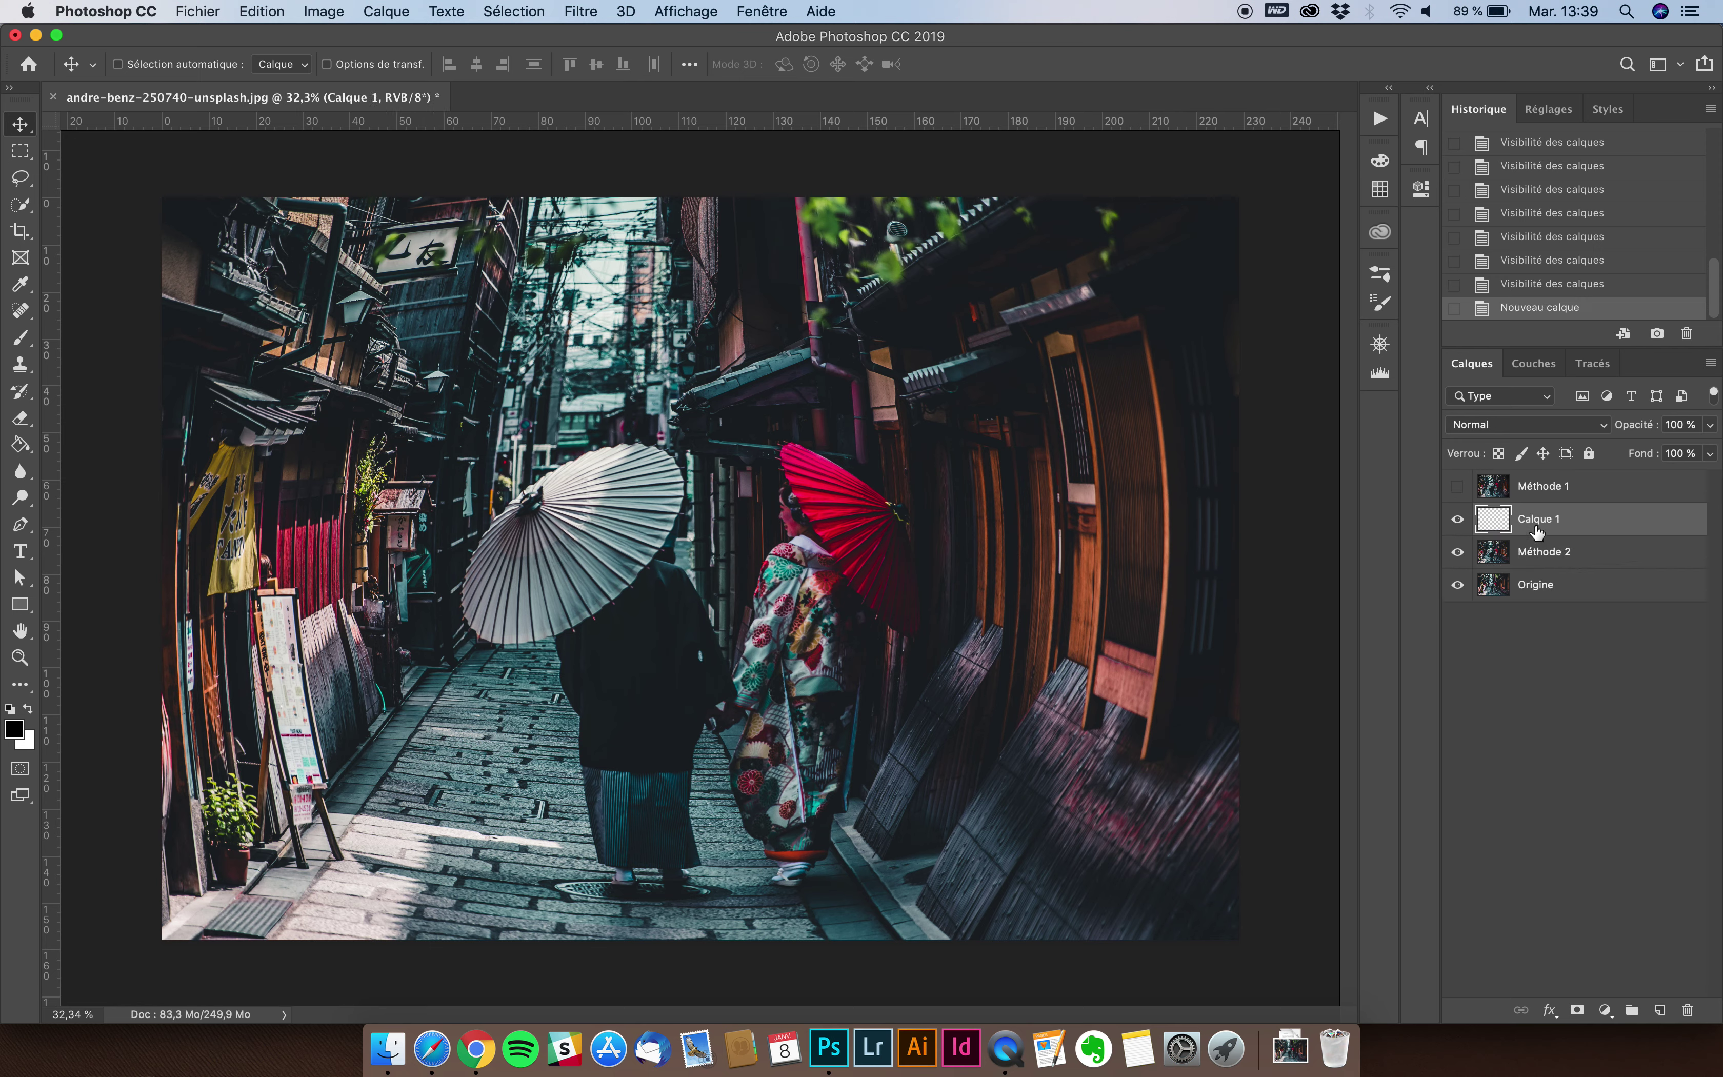
type("Vignettage")
key("Return")
Switch to the Brush tool with a soft round preset, lowering hardness and changing opacity
key("b")
left_click(135, 64)
left_click(105, 286)
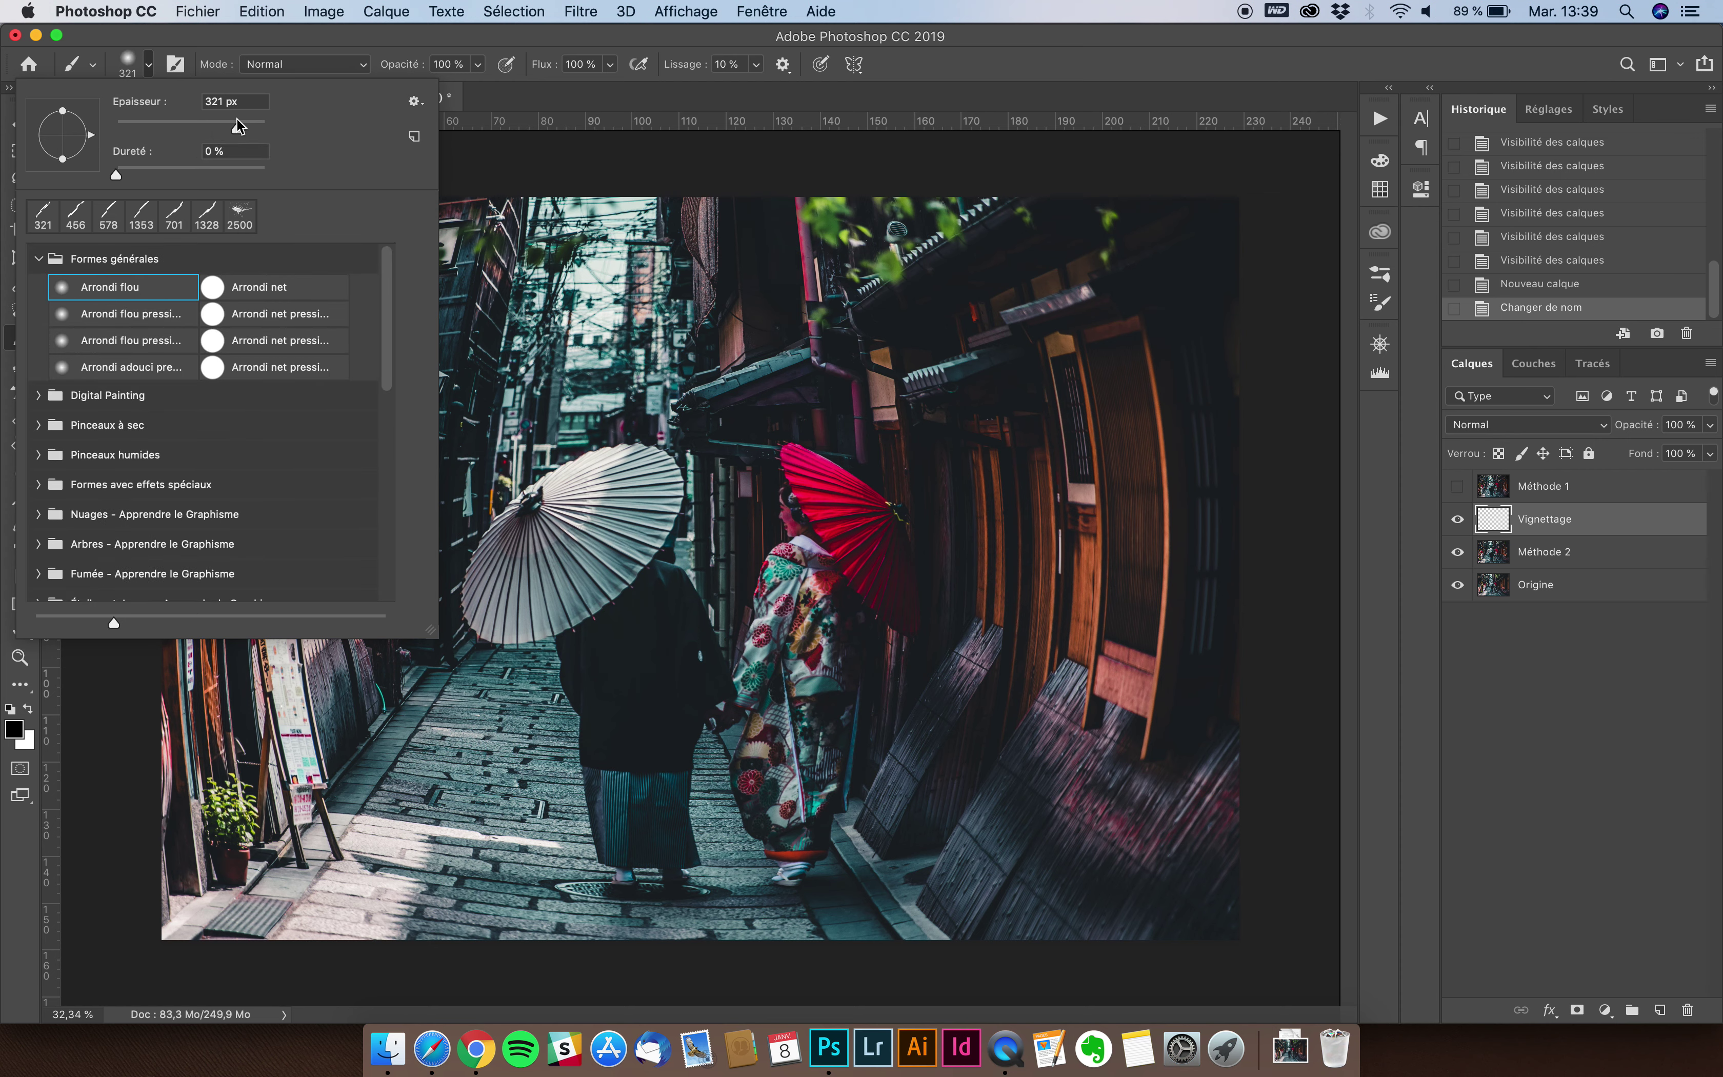
mouse_move(115, 174)
left_mouse_down()
mouse_move(134, 175)
mouse_move(114, 175)
left_mouse_up()
left_click(450, 65)
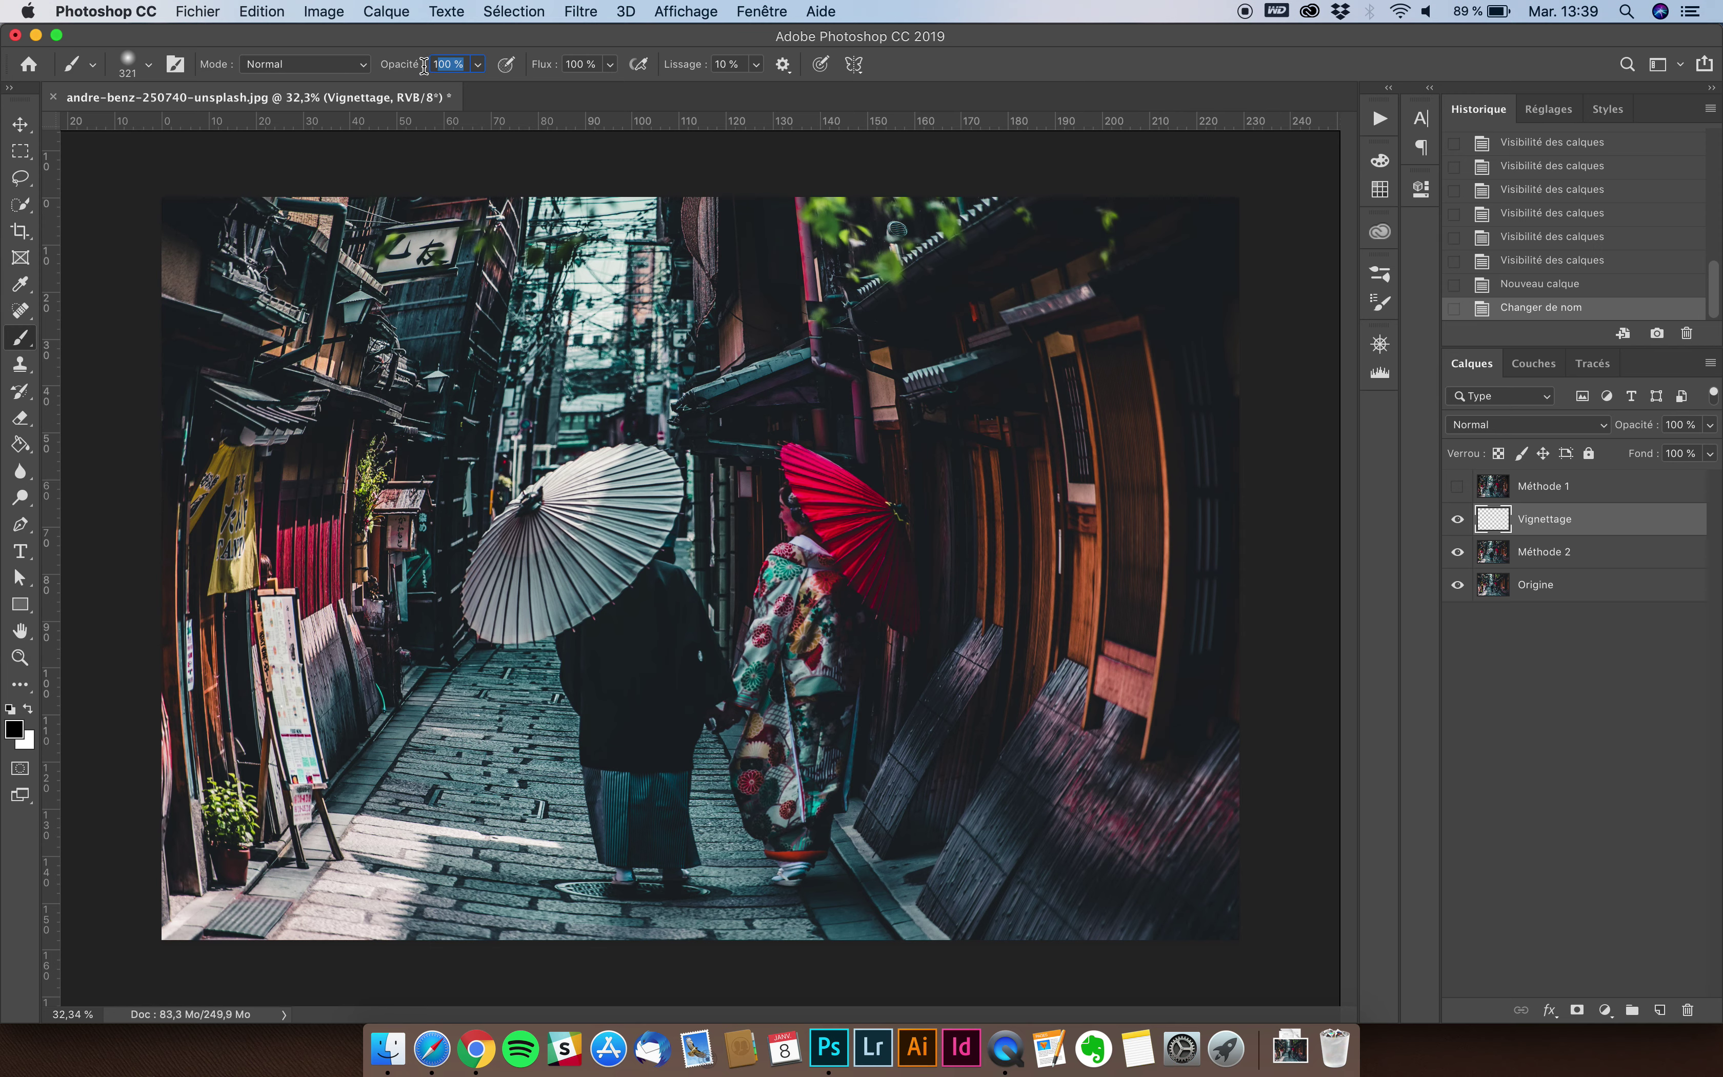
type("5")
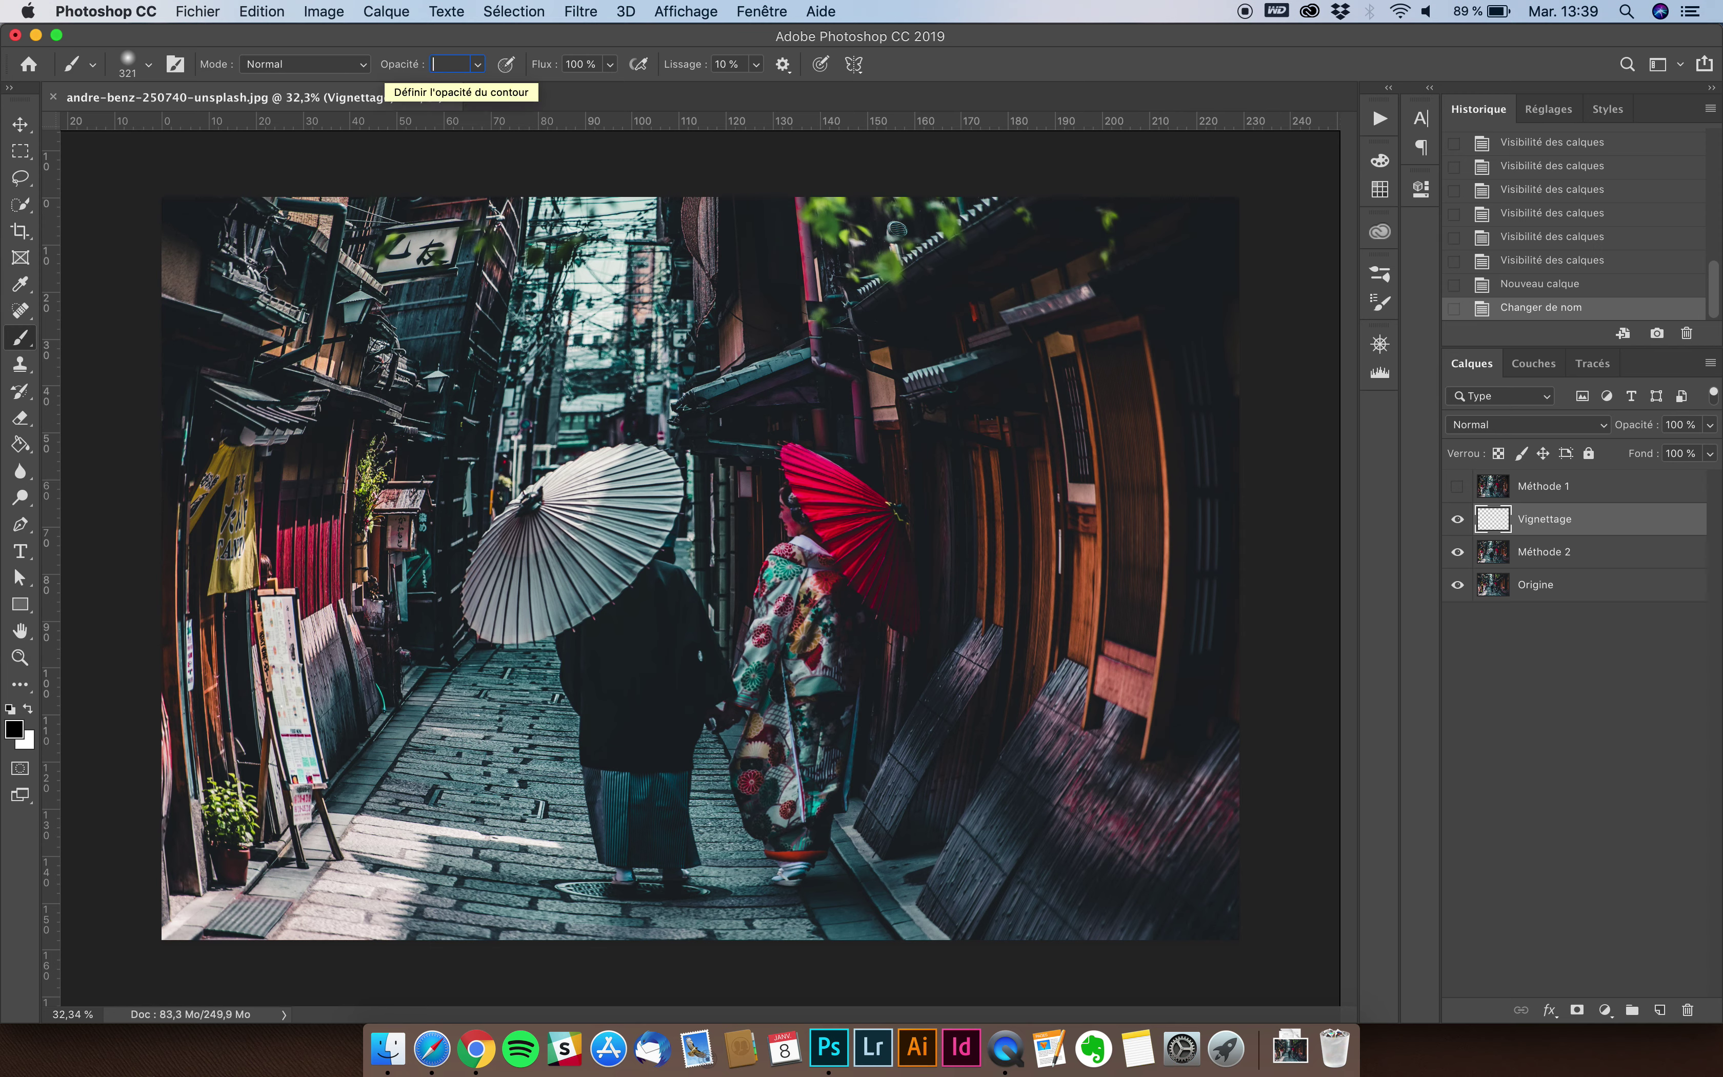
type("40")
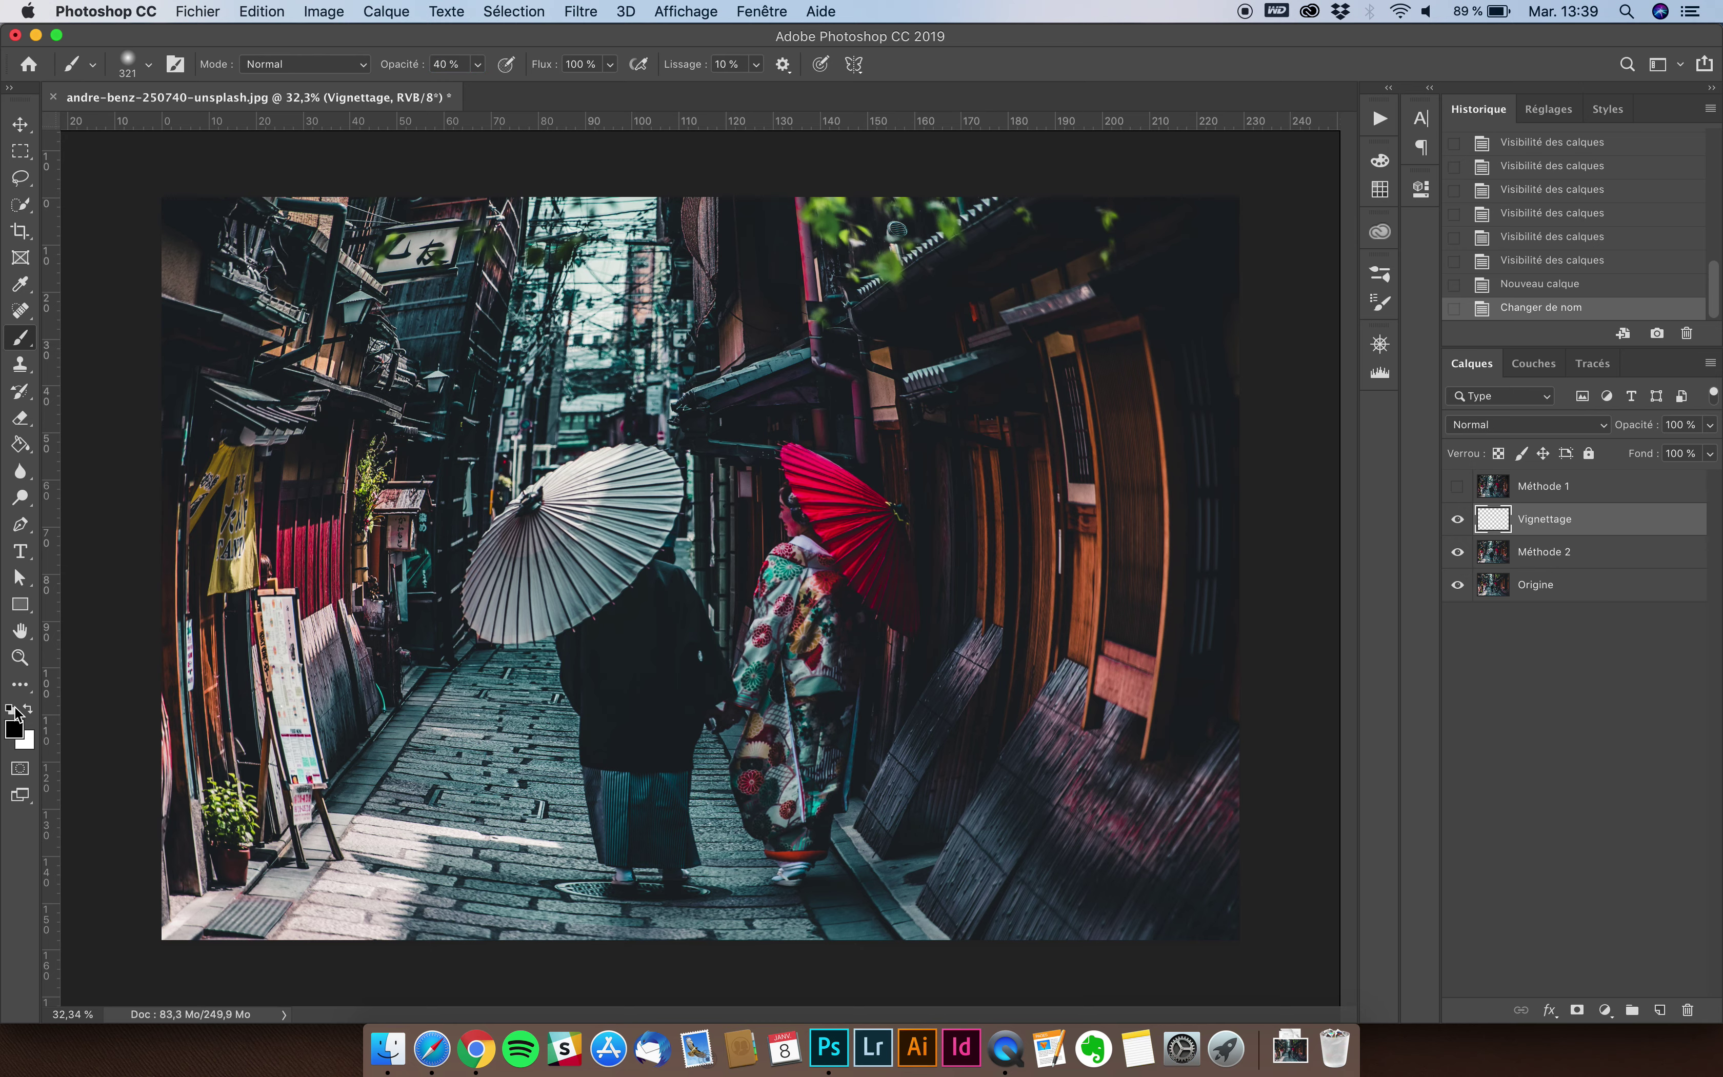
Enlarge the brush to about 4926 px and paint black over the corners, bottom and left edges
scroll(637, 593, "down", 5)
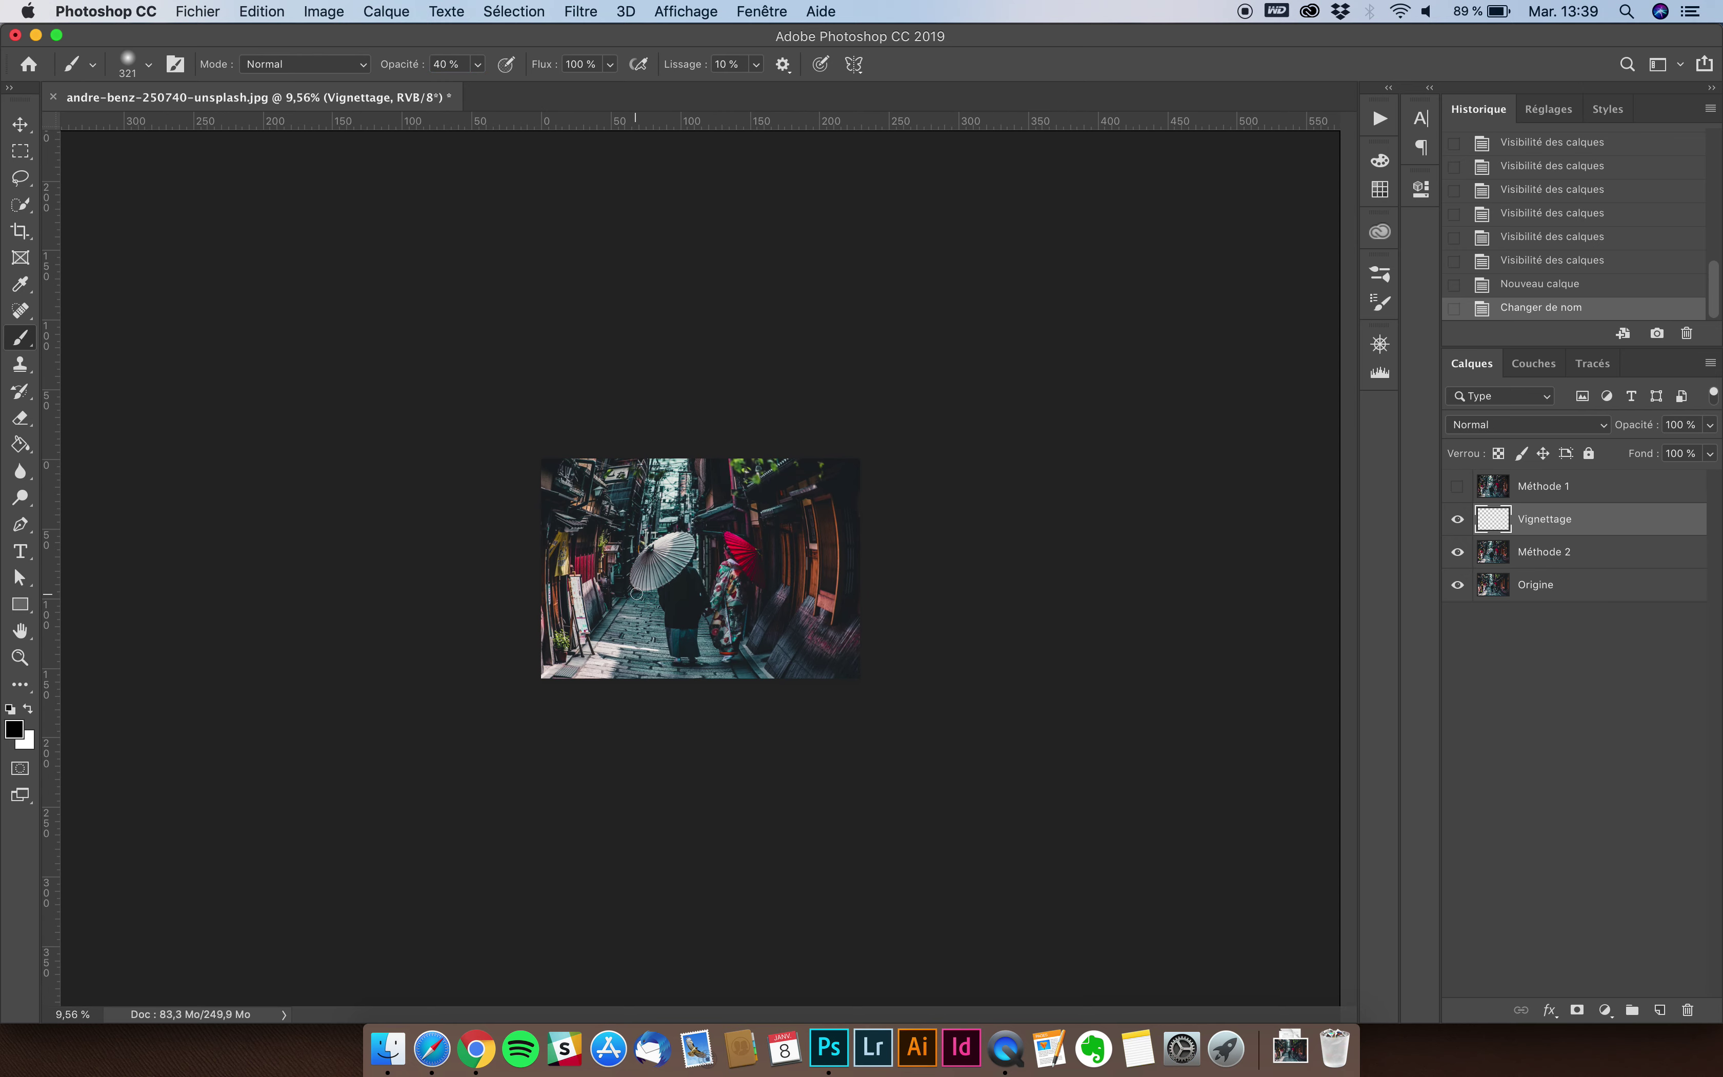
left_click_drag(793, 503, 1019, 477)
left_click_drag(790, 474, 890, 468)
left_click(900, 451)
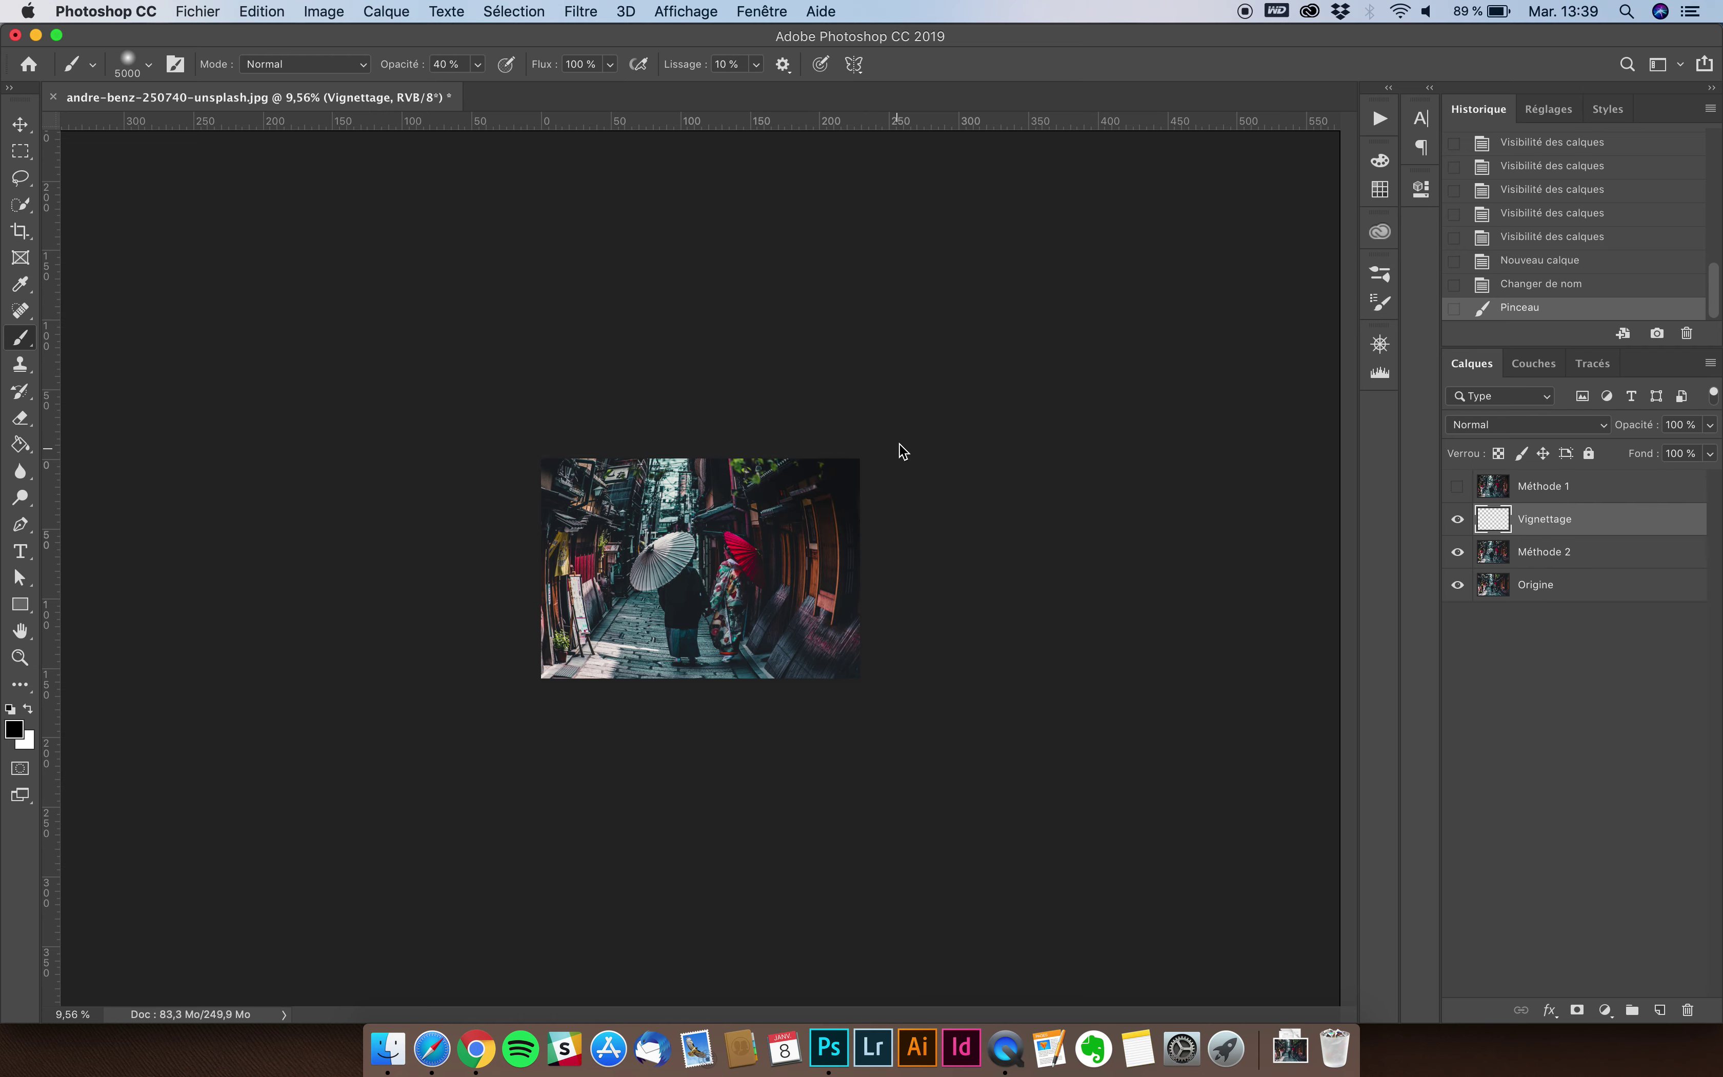
left_click(536, 446)
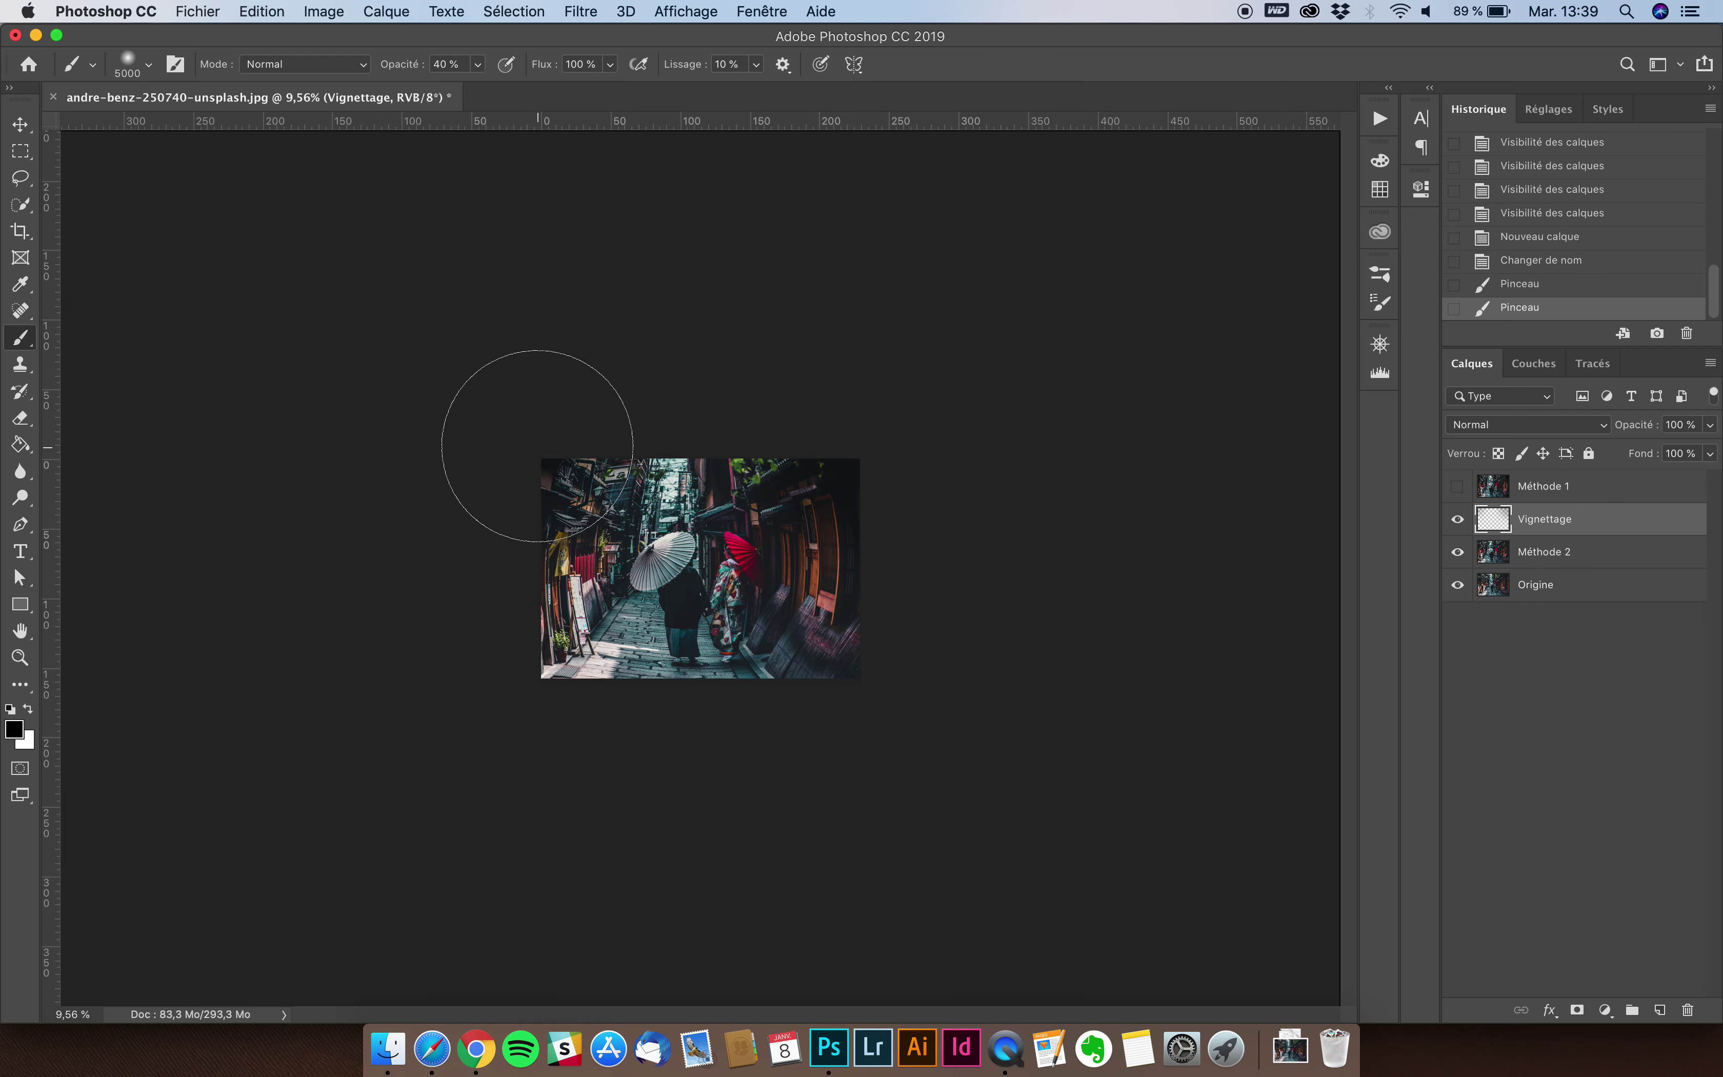
left_click(536, 684)
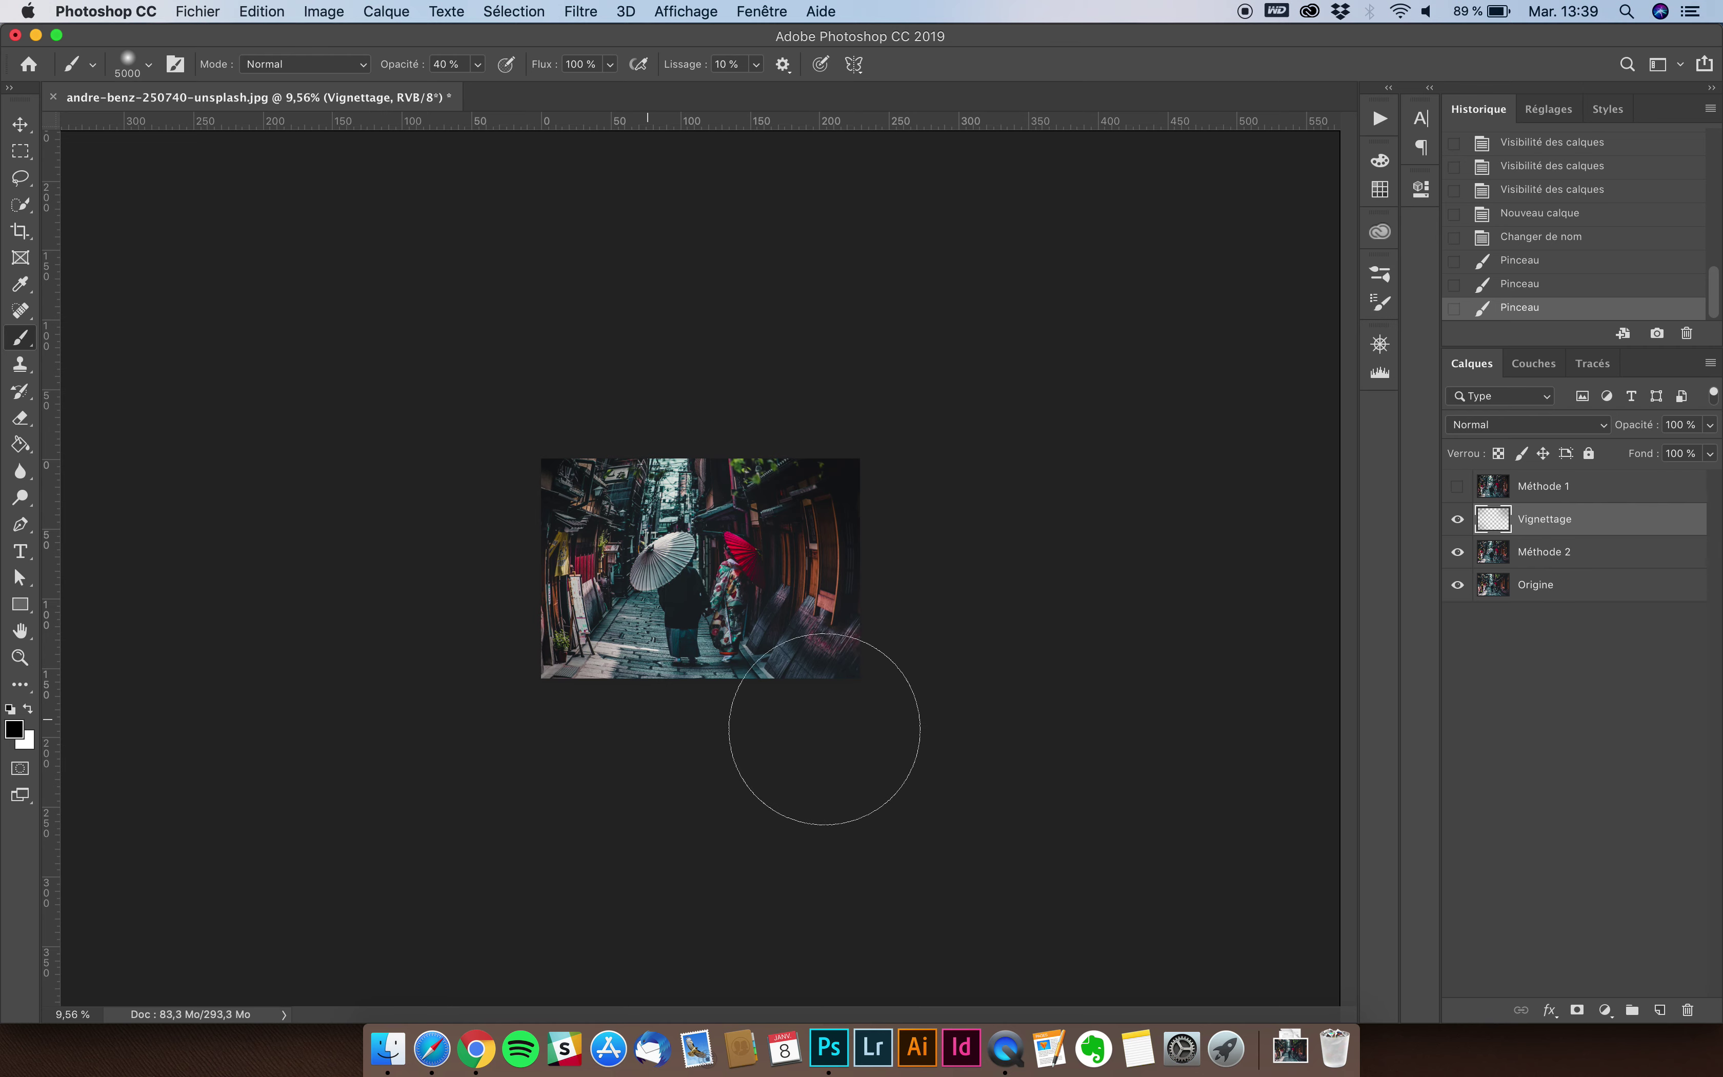
left_click(861, 696)
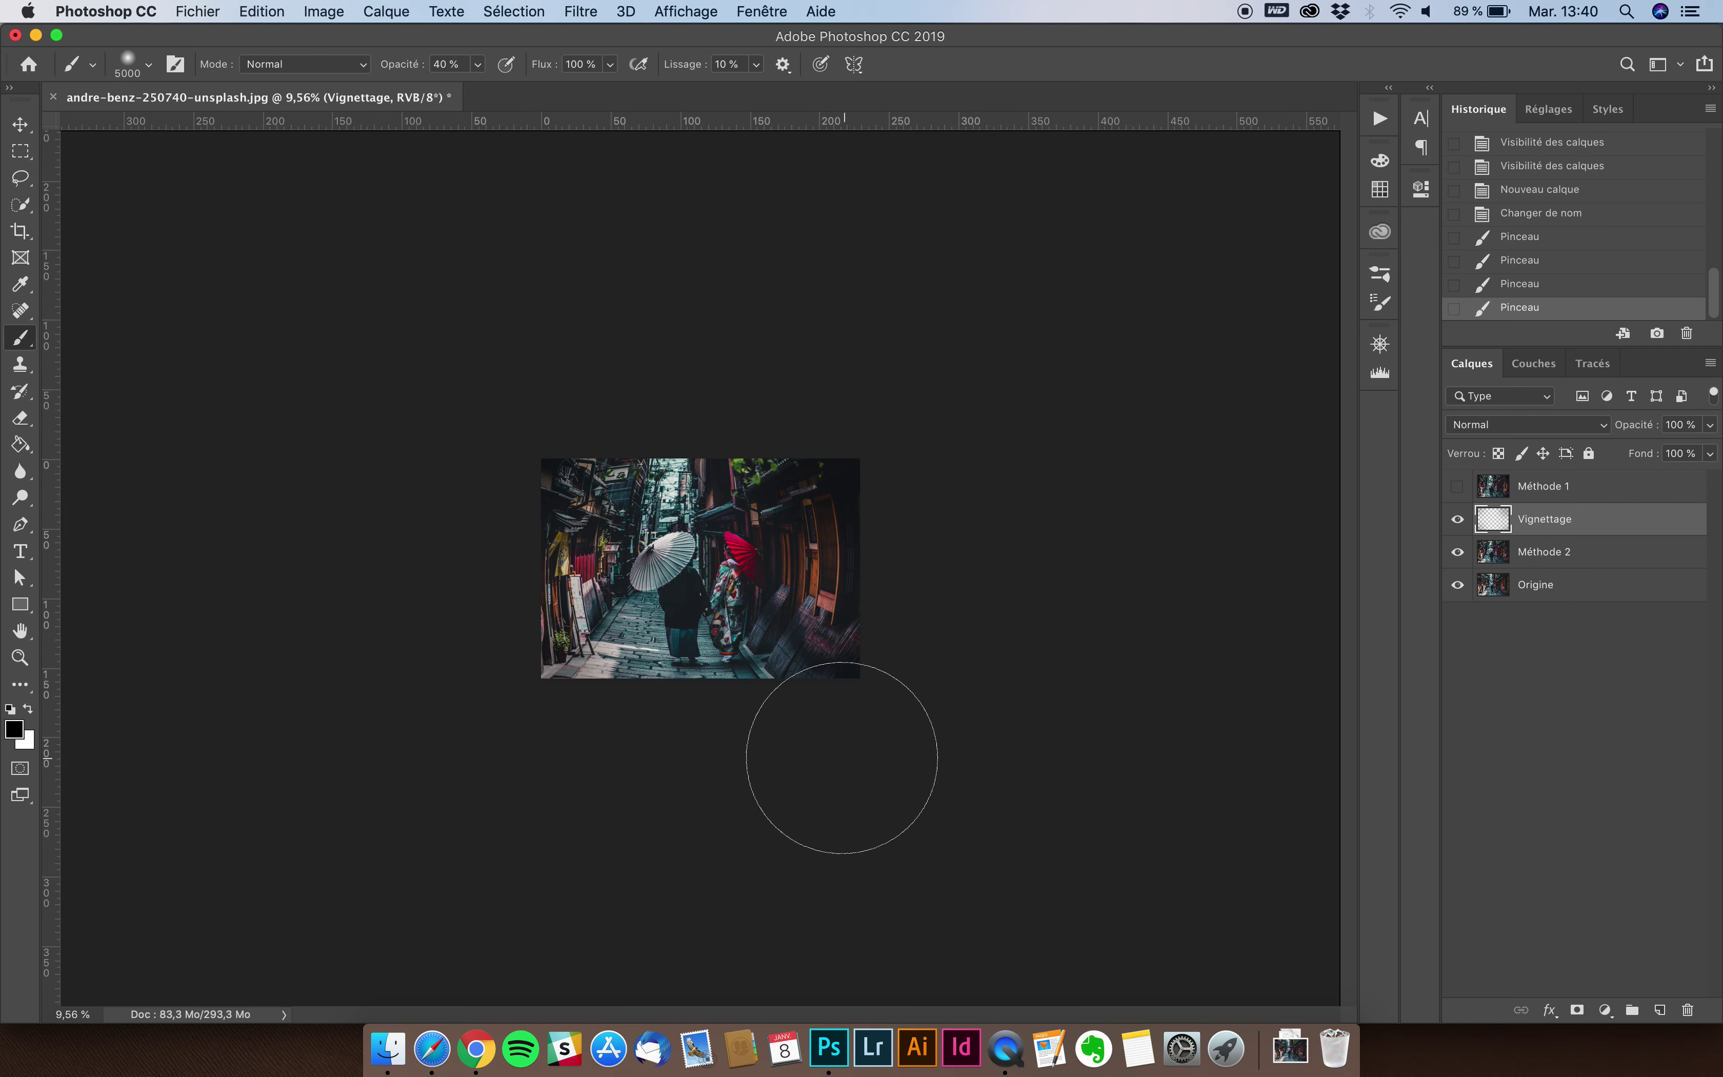
left_click_drag(689, 758, 532, 760)
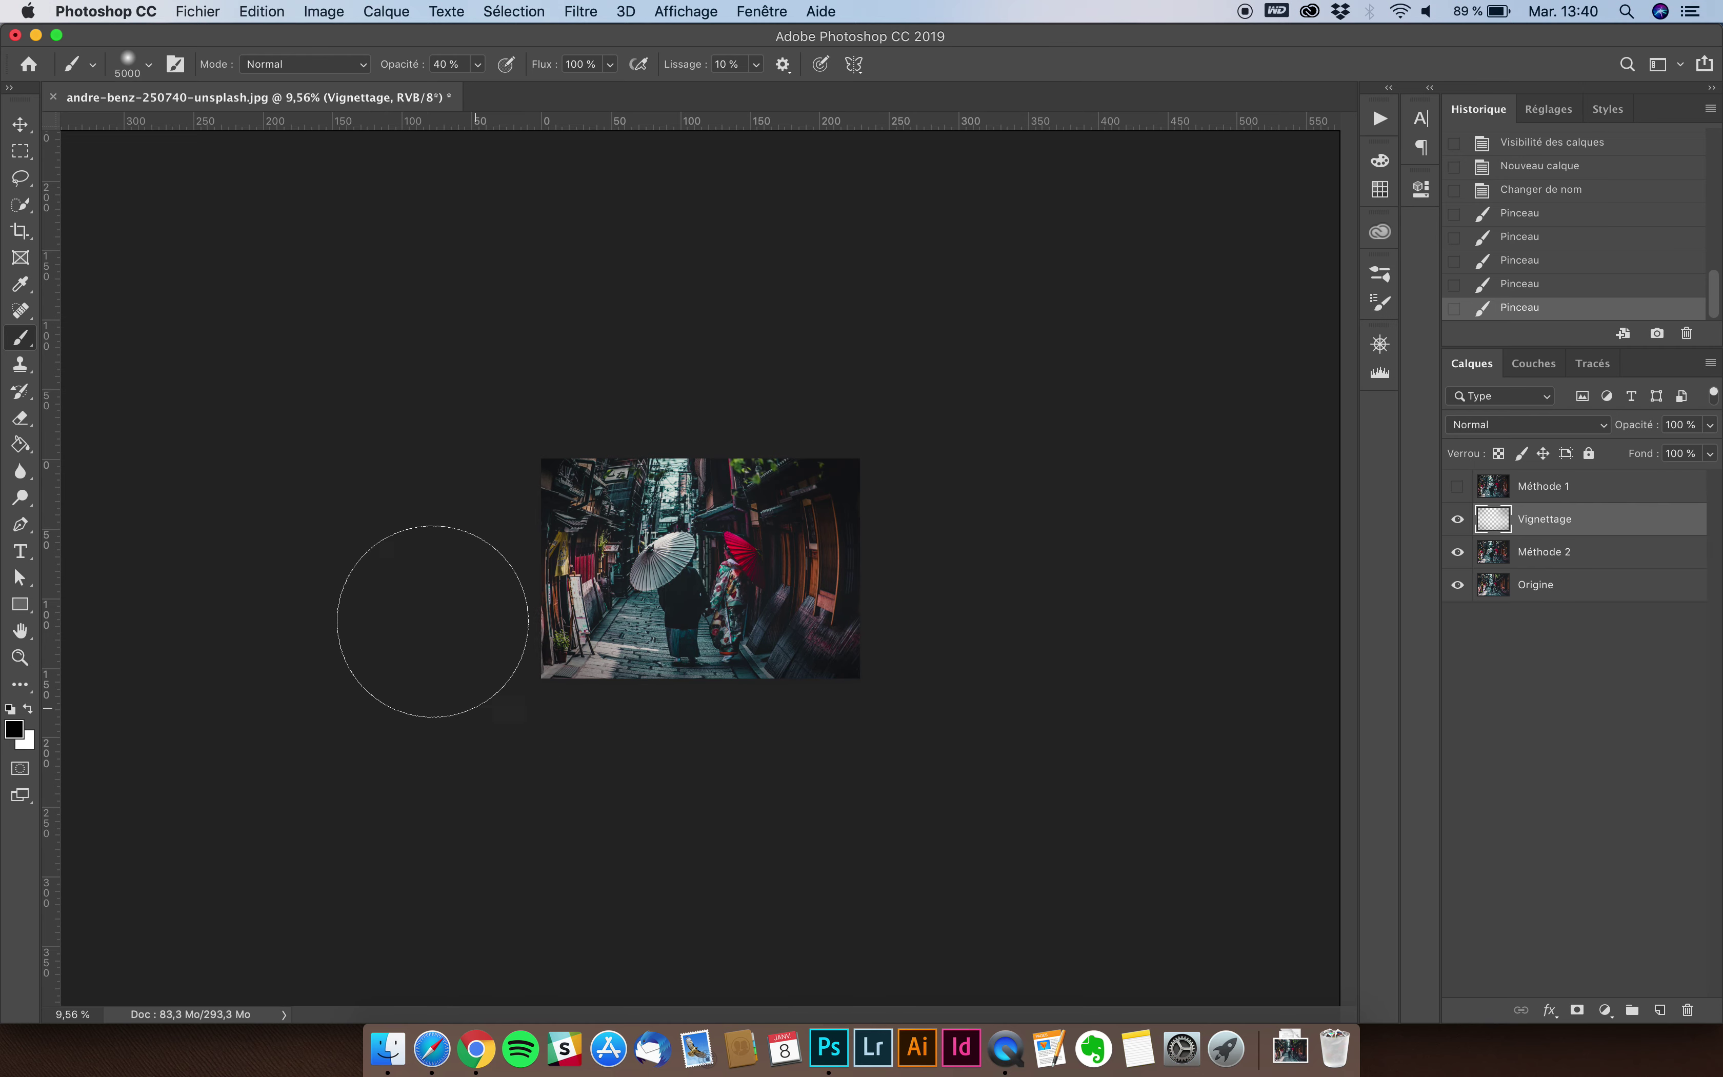
left_click_drag(431, 623, 442, 531)
Change the brush opacity, undo and redo two strokes in History, then darken the lower right
double_click(460, 66)
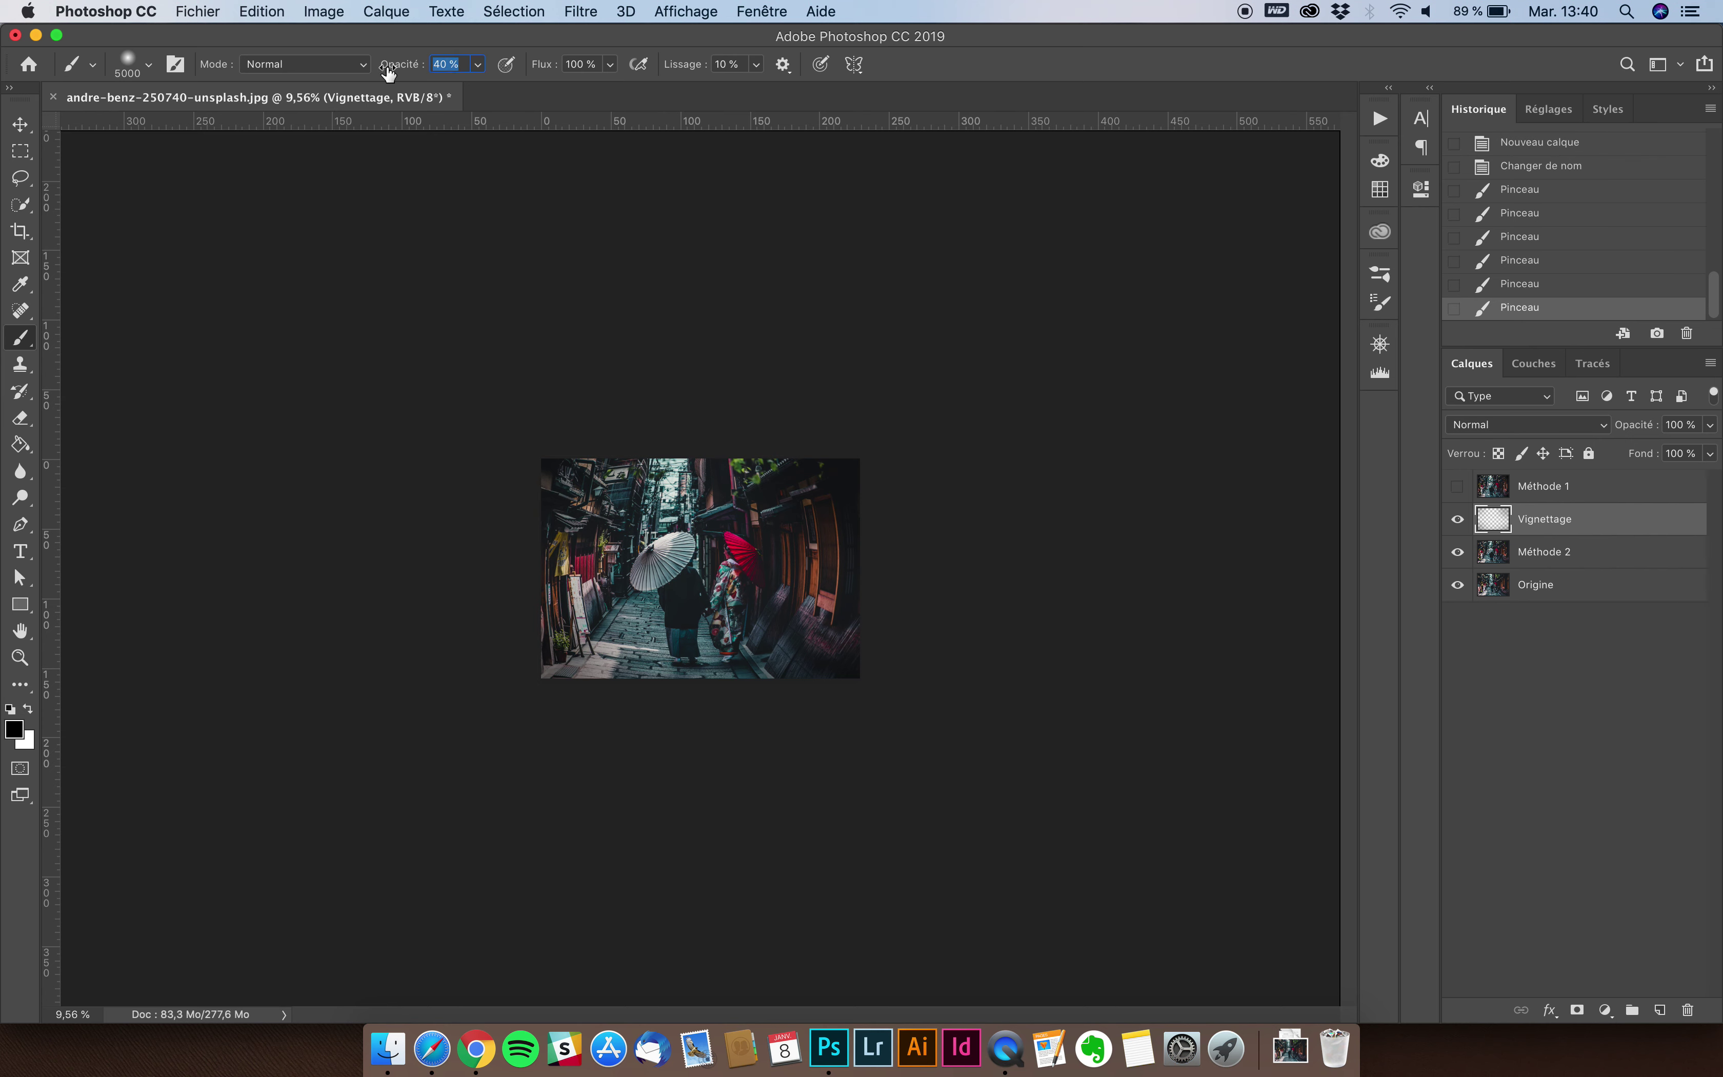
type("20")
type("0")
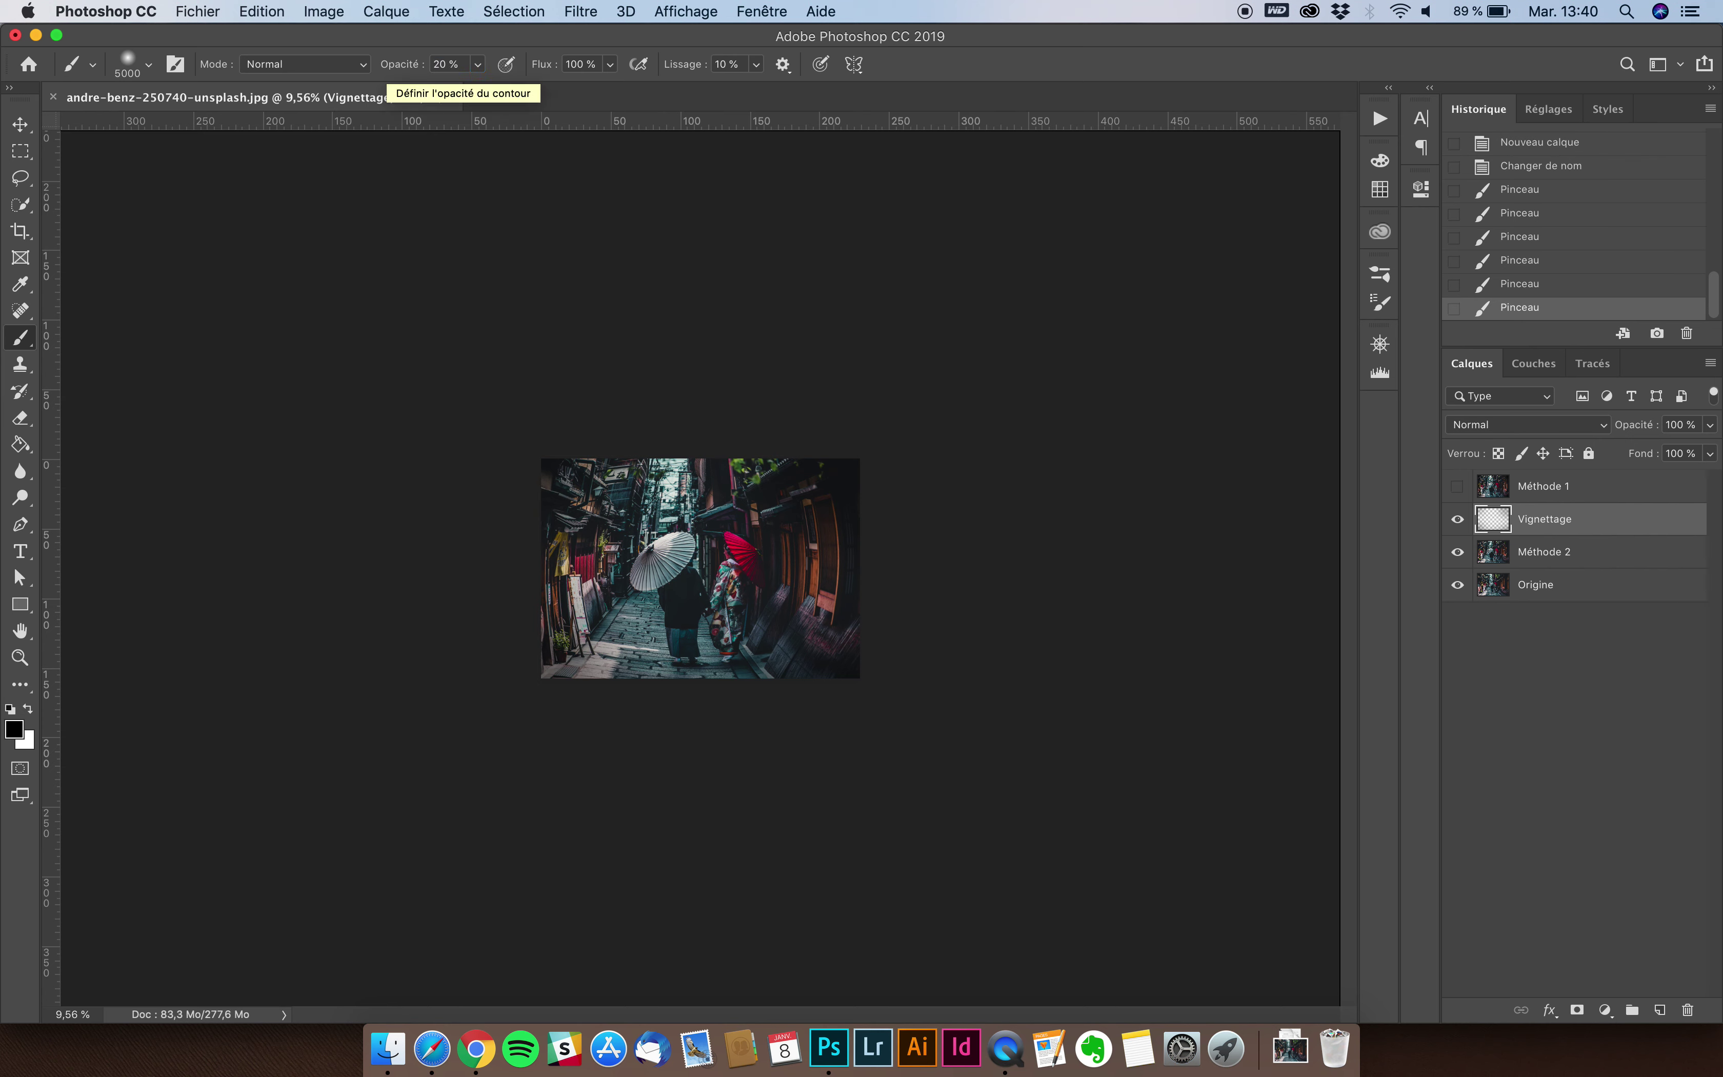
left_click(1584, 291)
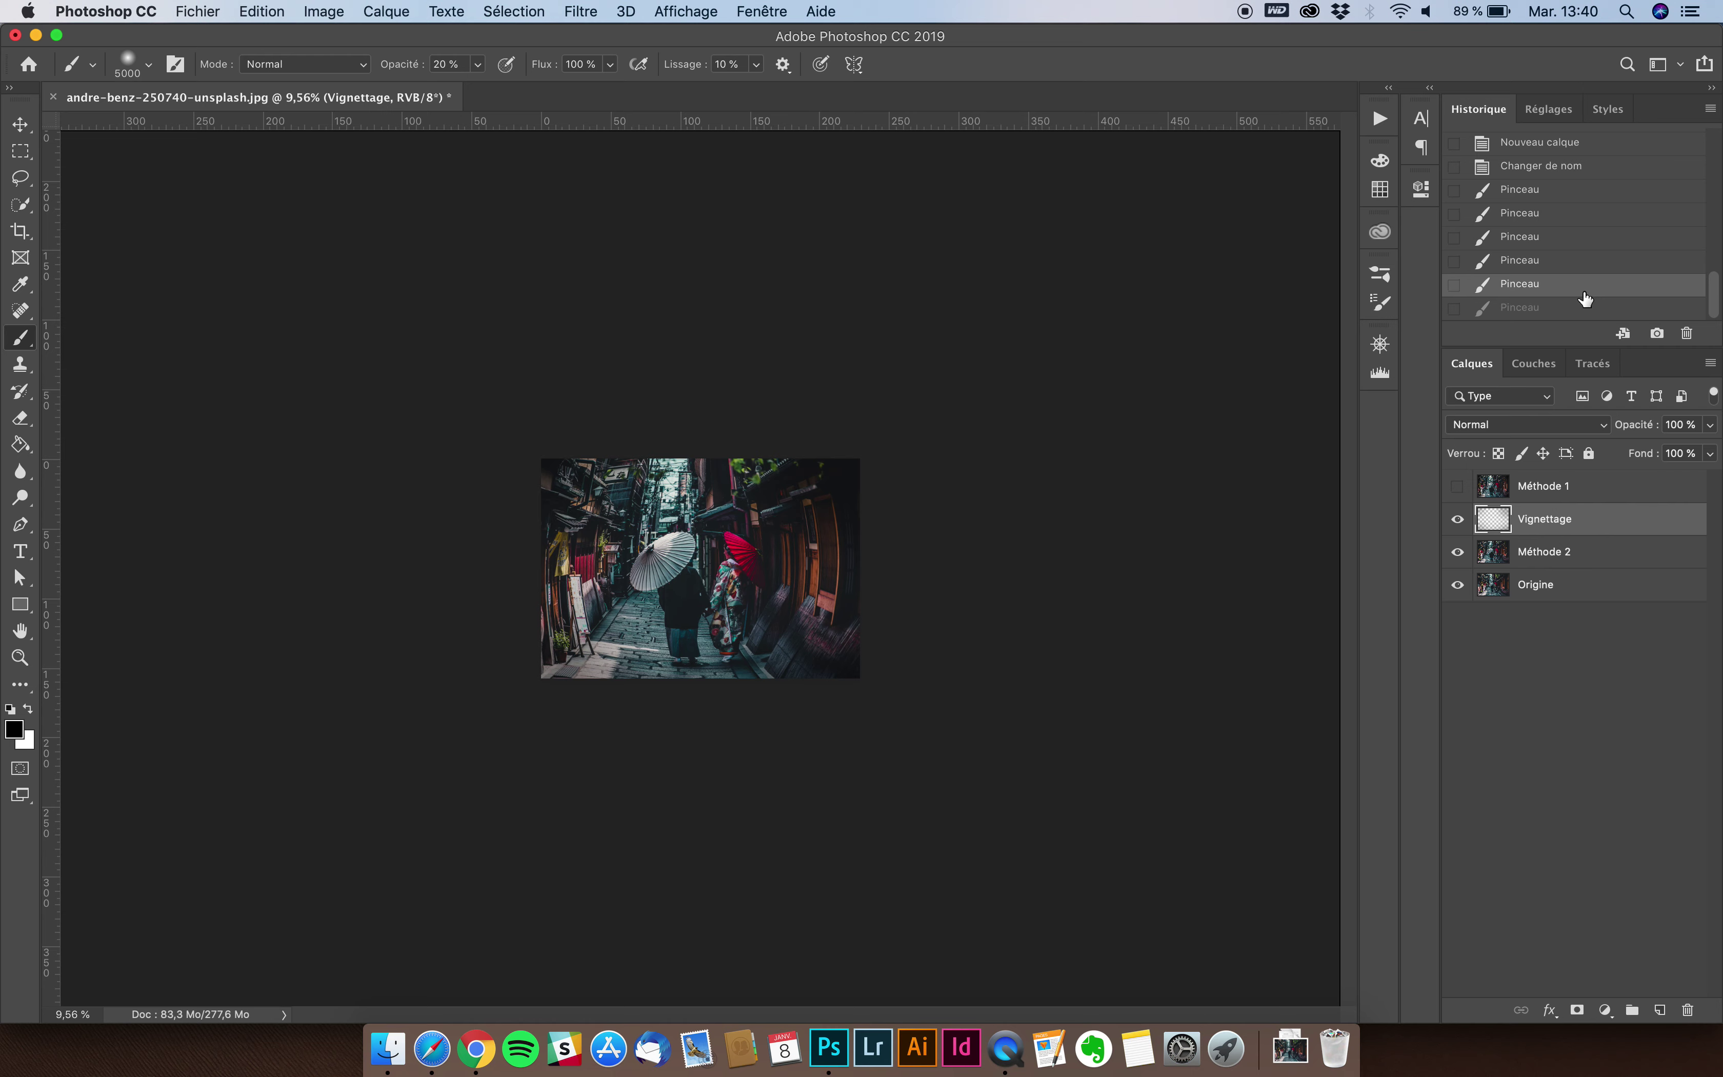
left_click(1562, 264)
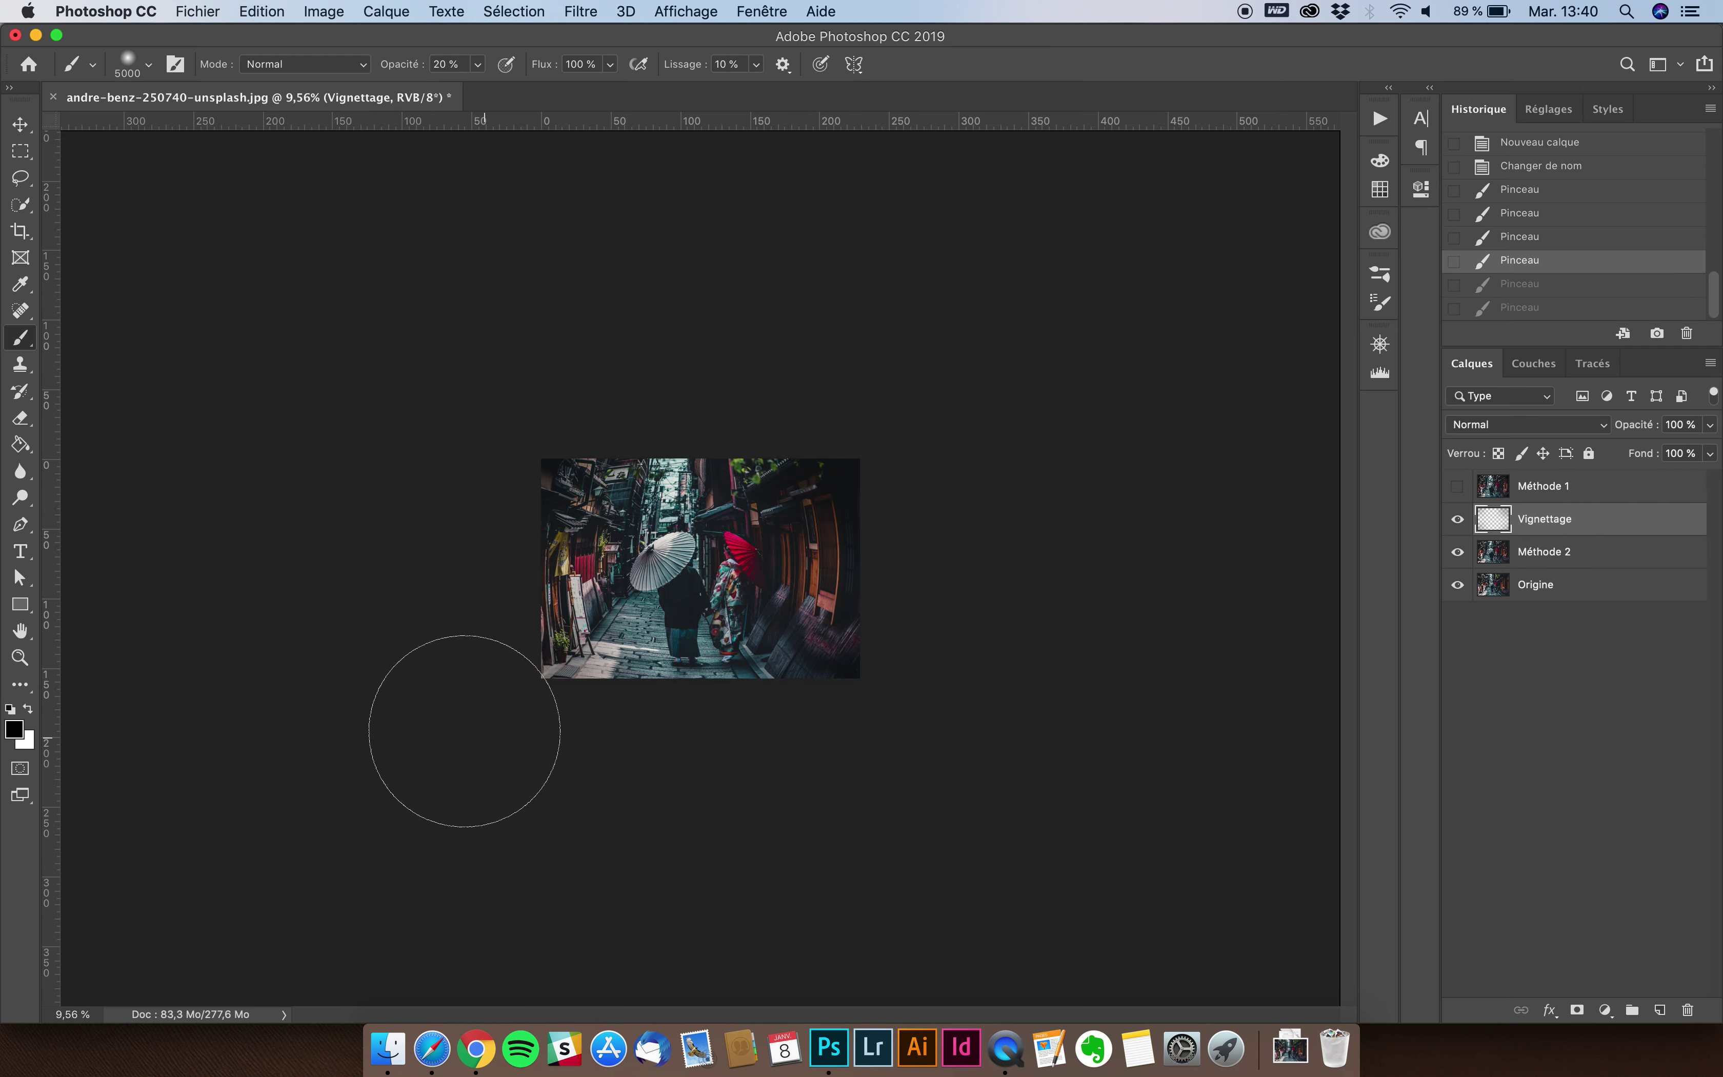
key("ctrl+shift+z")
key("ctrl+shift+z")
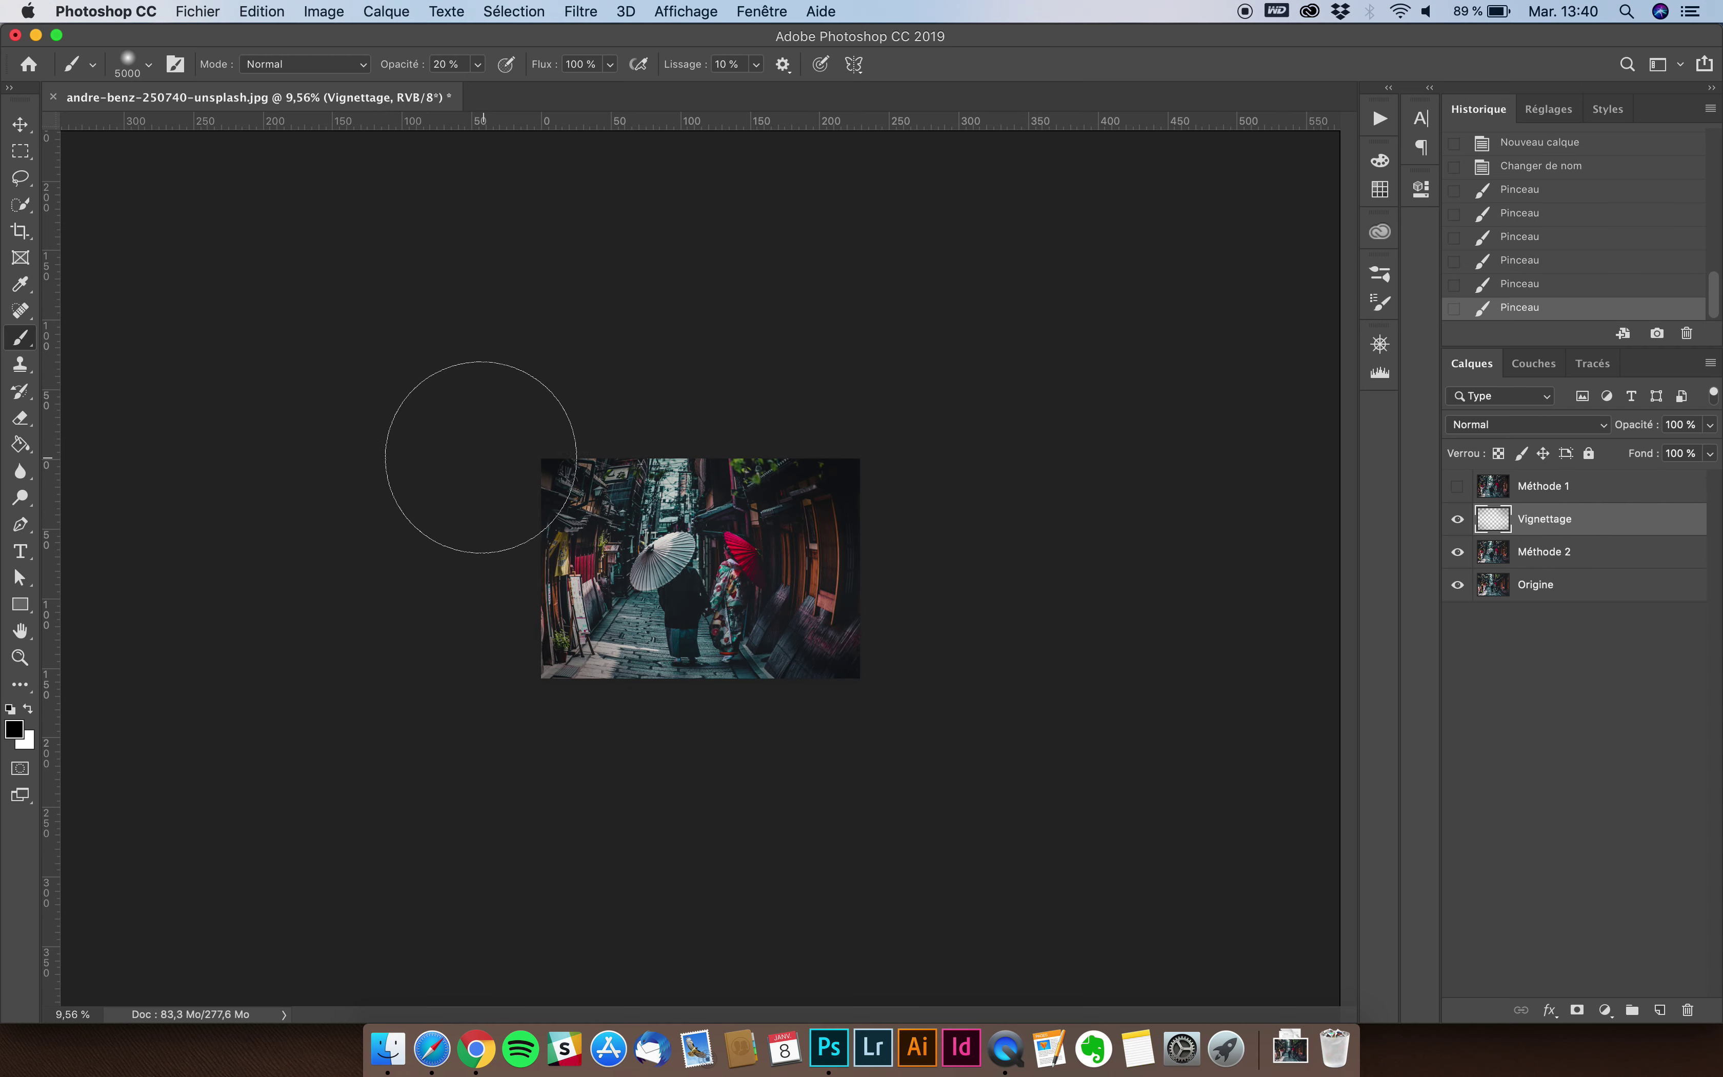
left_click(902, 780)
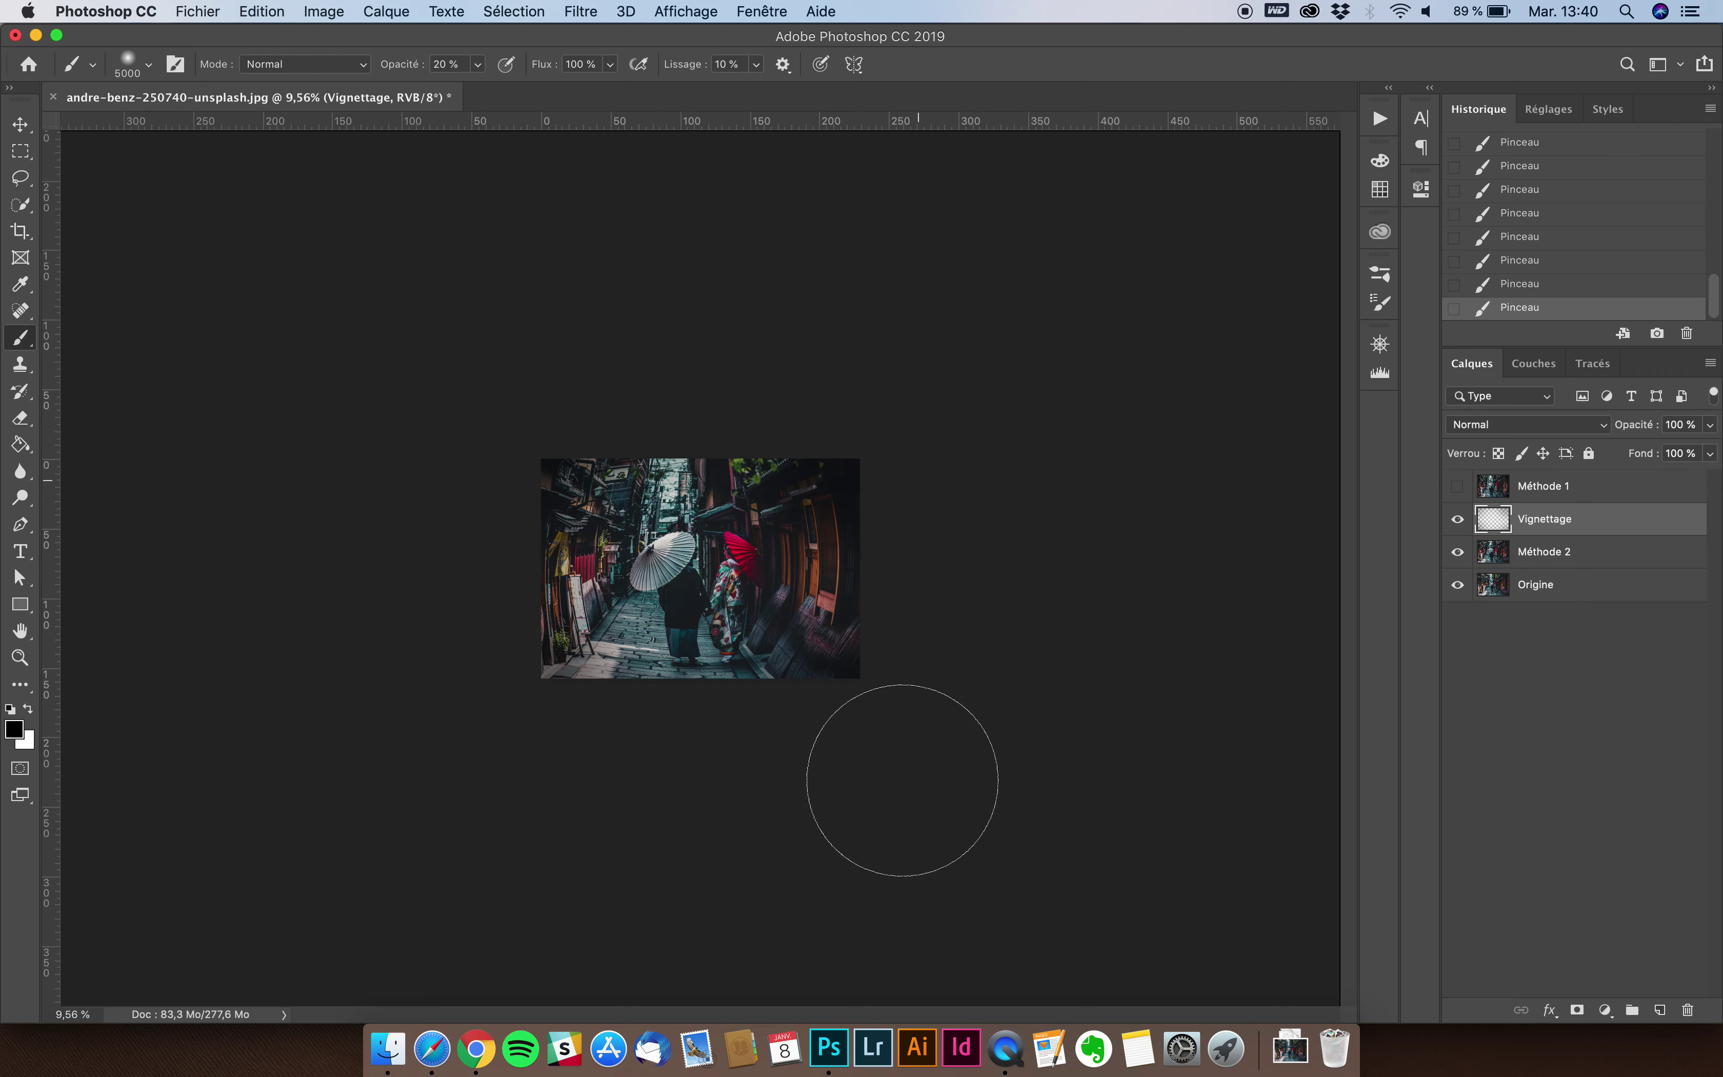
scroll(902, 780, "up", 5)
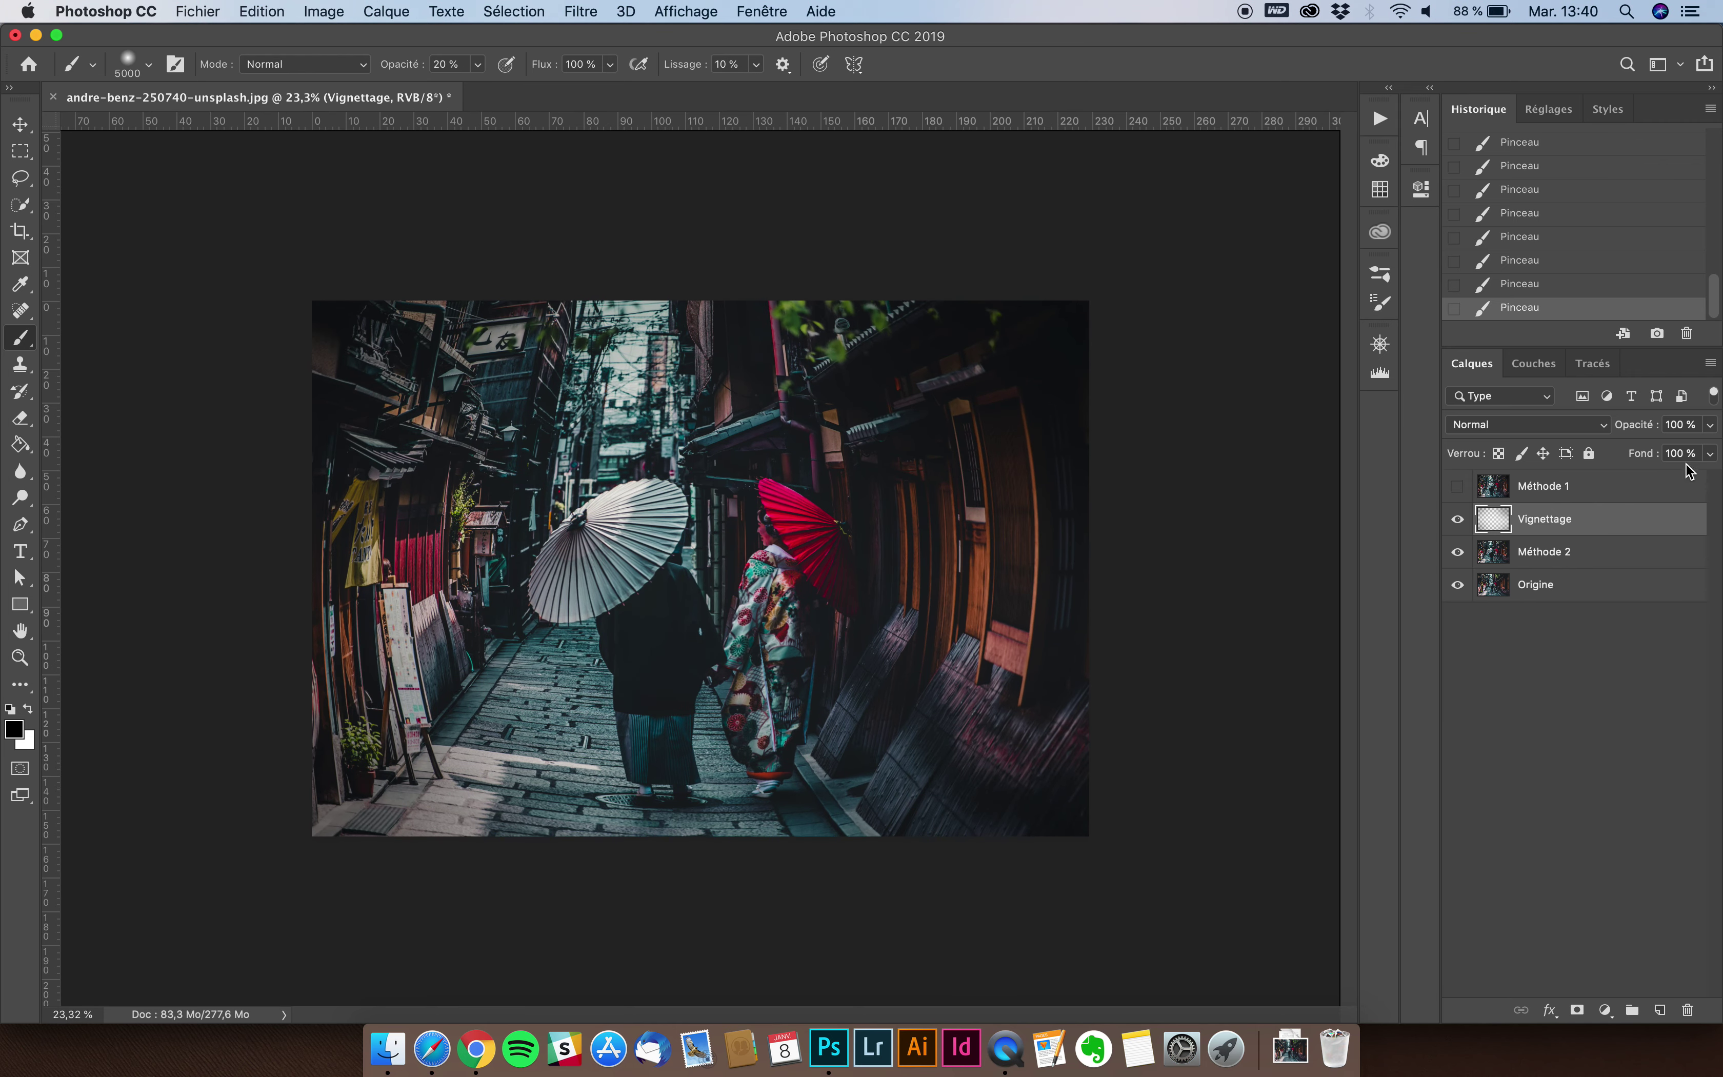
Drop the Vignettage layer opacity to 74%, toggle its visibility to compare, and select the Move tool
left_click(1708, 425)
left_click_drag(1696, 452, 1685, 449)
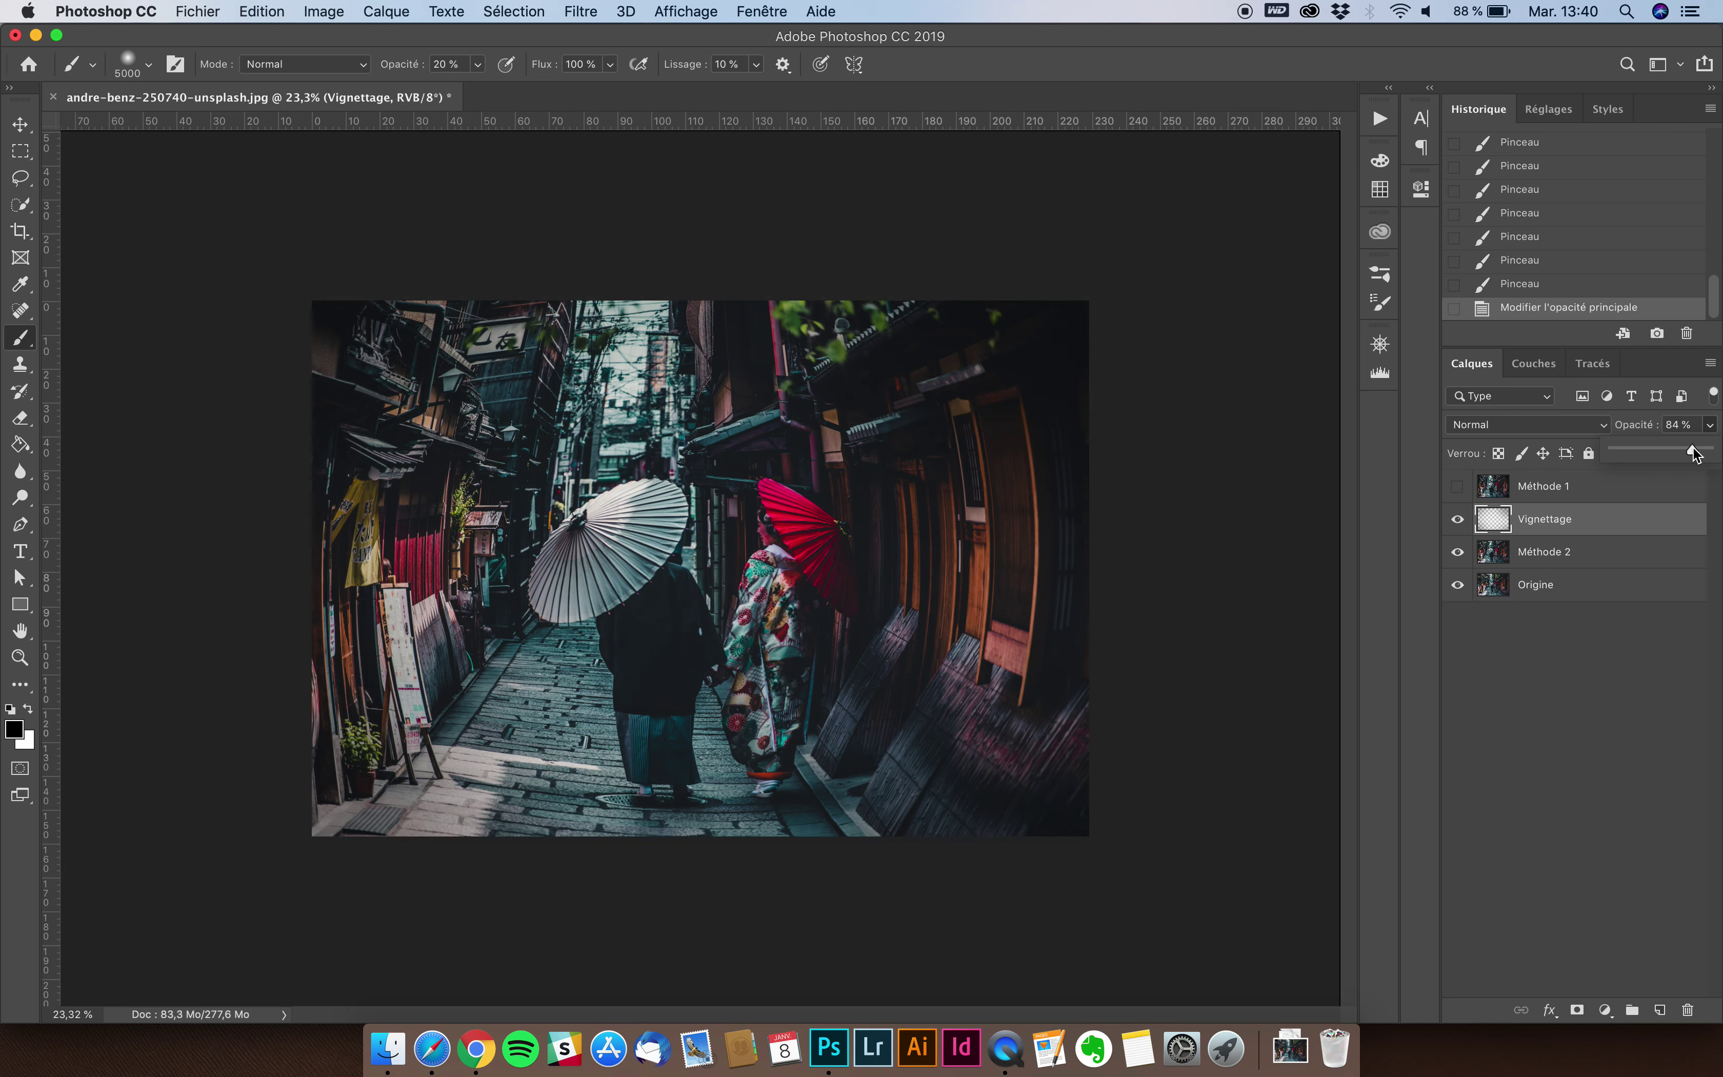
left_click(1457, 520)
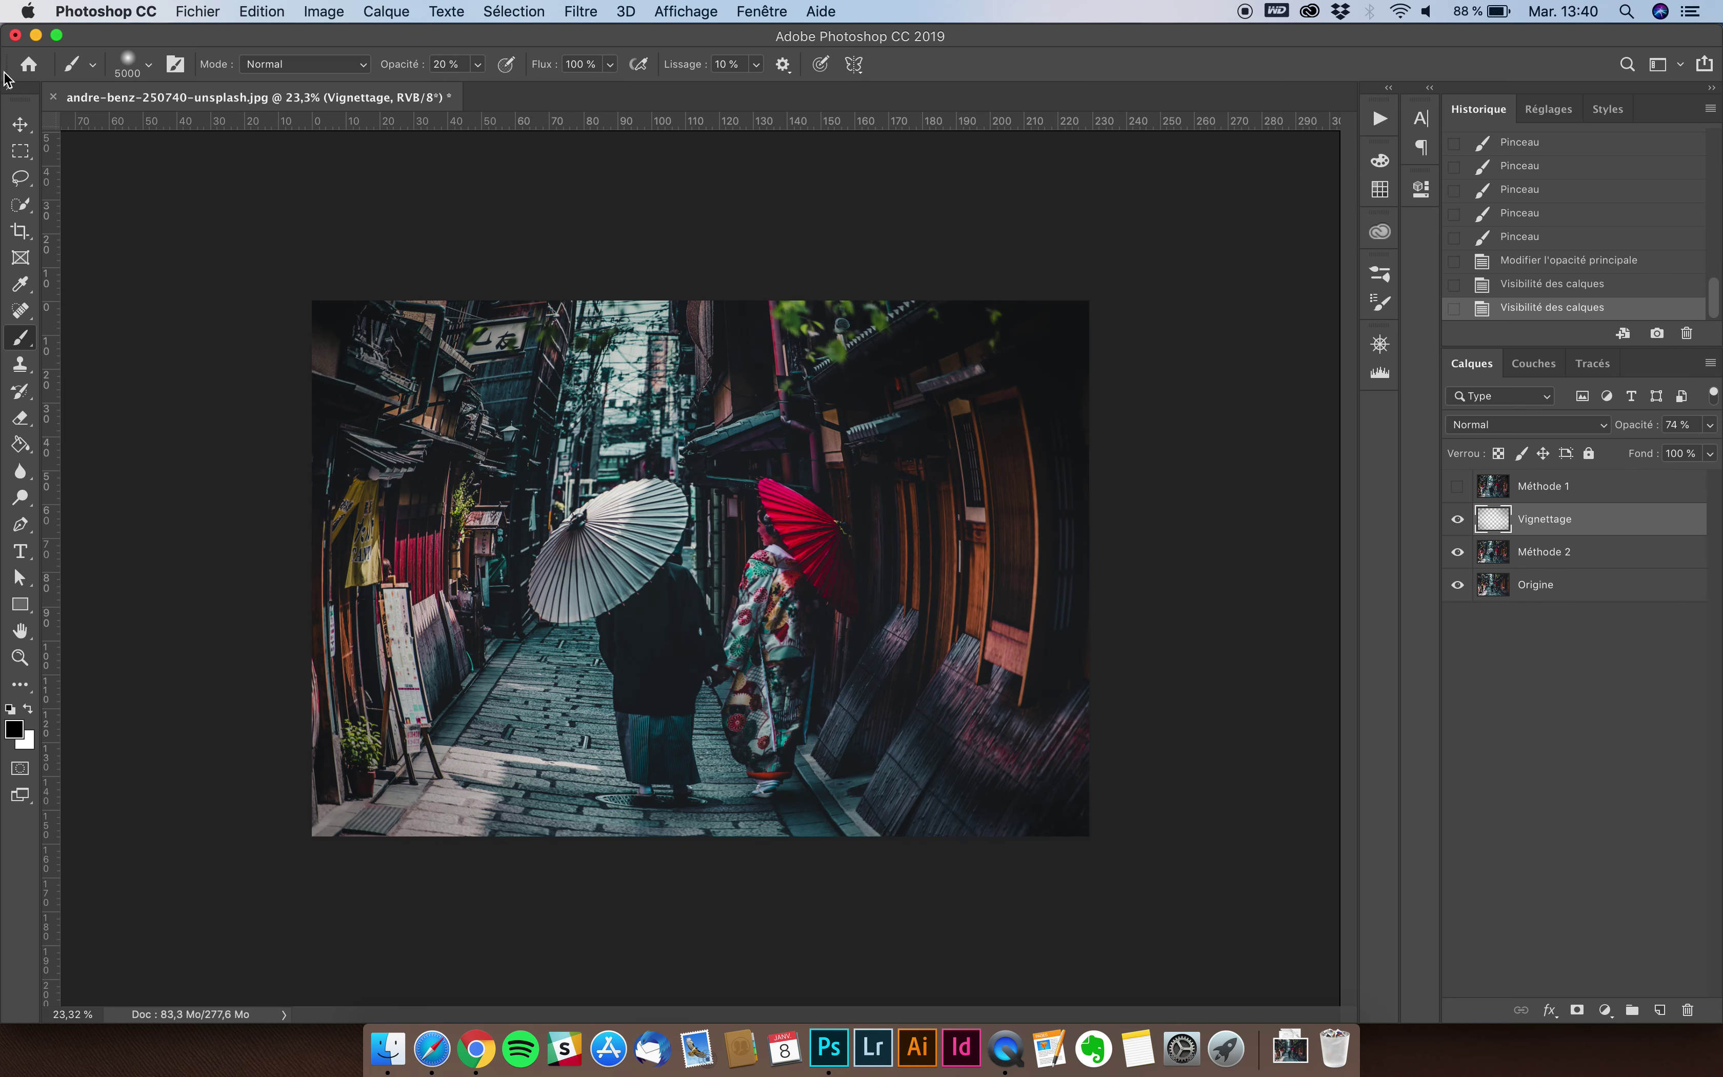
left_click(20, 124)
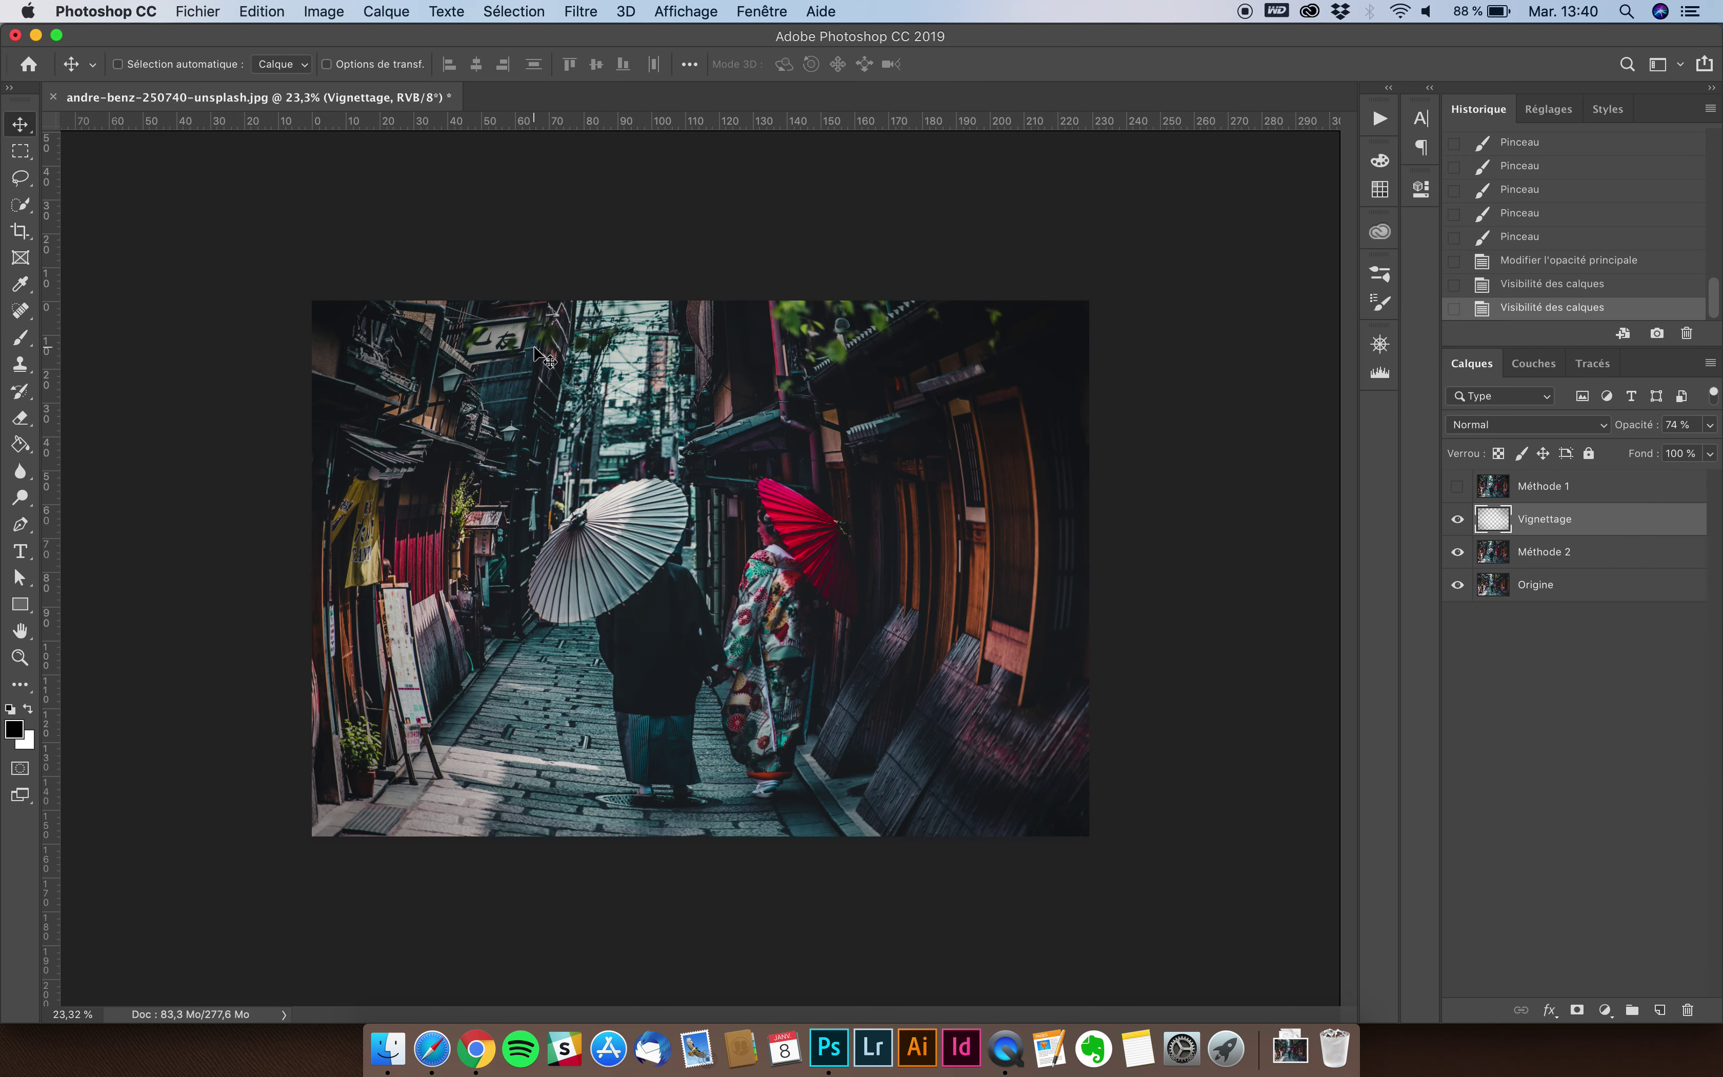
scroll(535, 352, "up", 2)
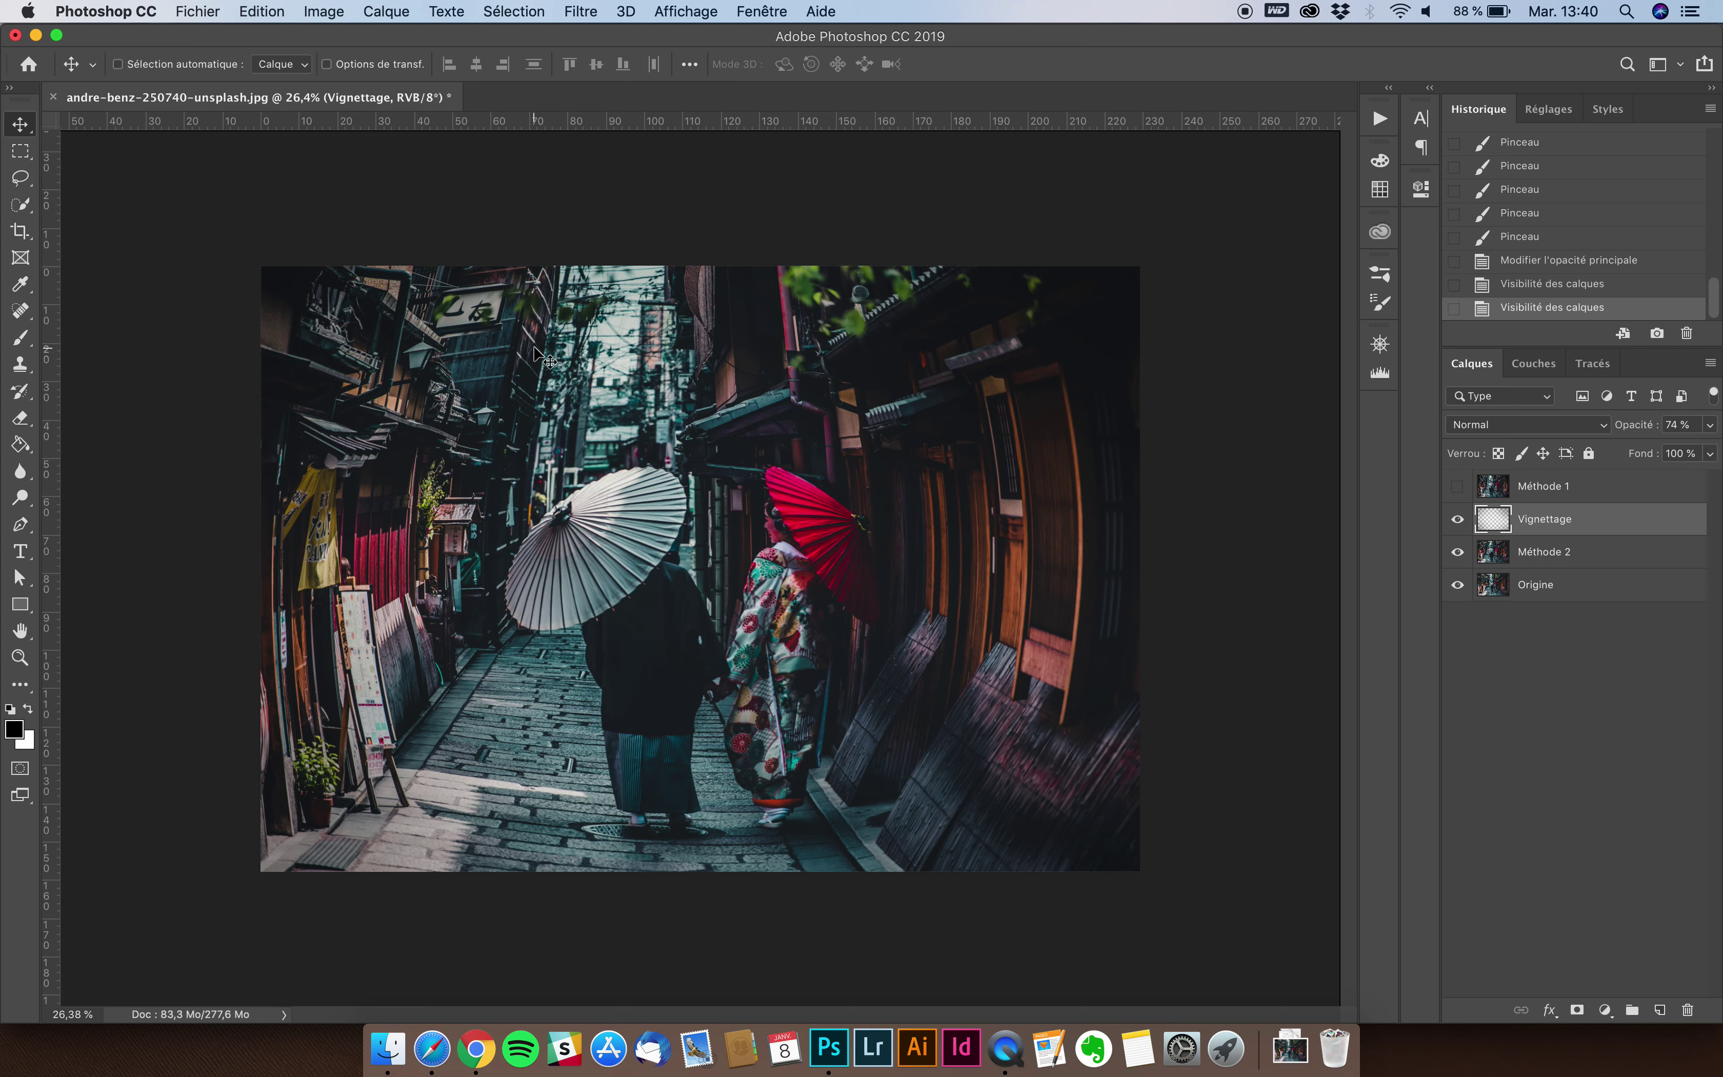